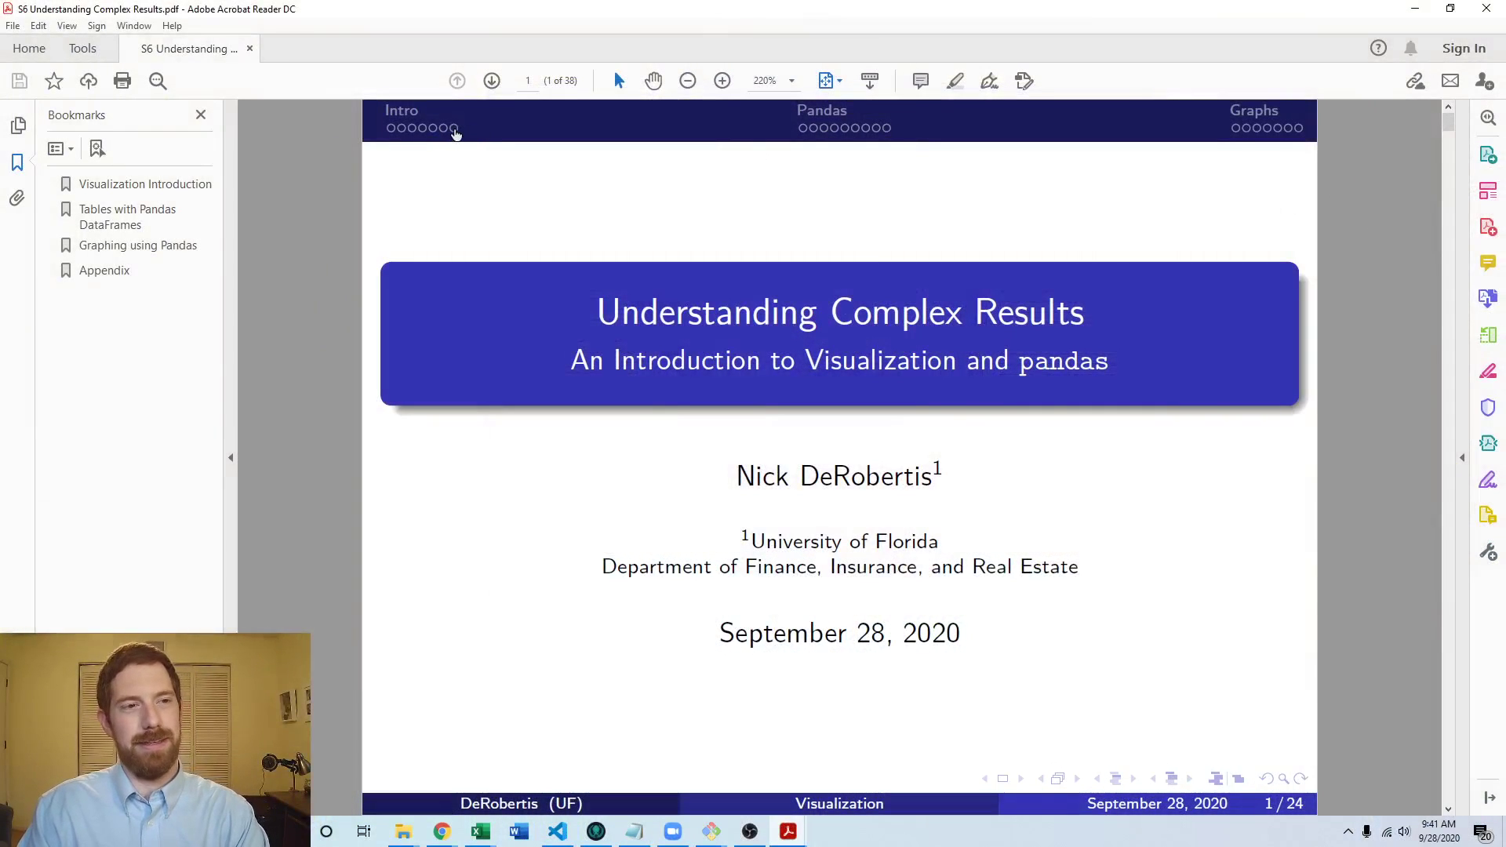
Step: Jump to page 13, the Visualization in Excel slide, then preview the Excel workbook from the taskbar
{"action": "left_click", "coordinate": [455, 132]}
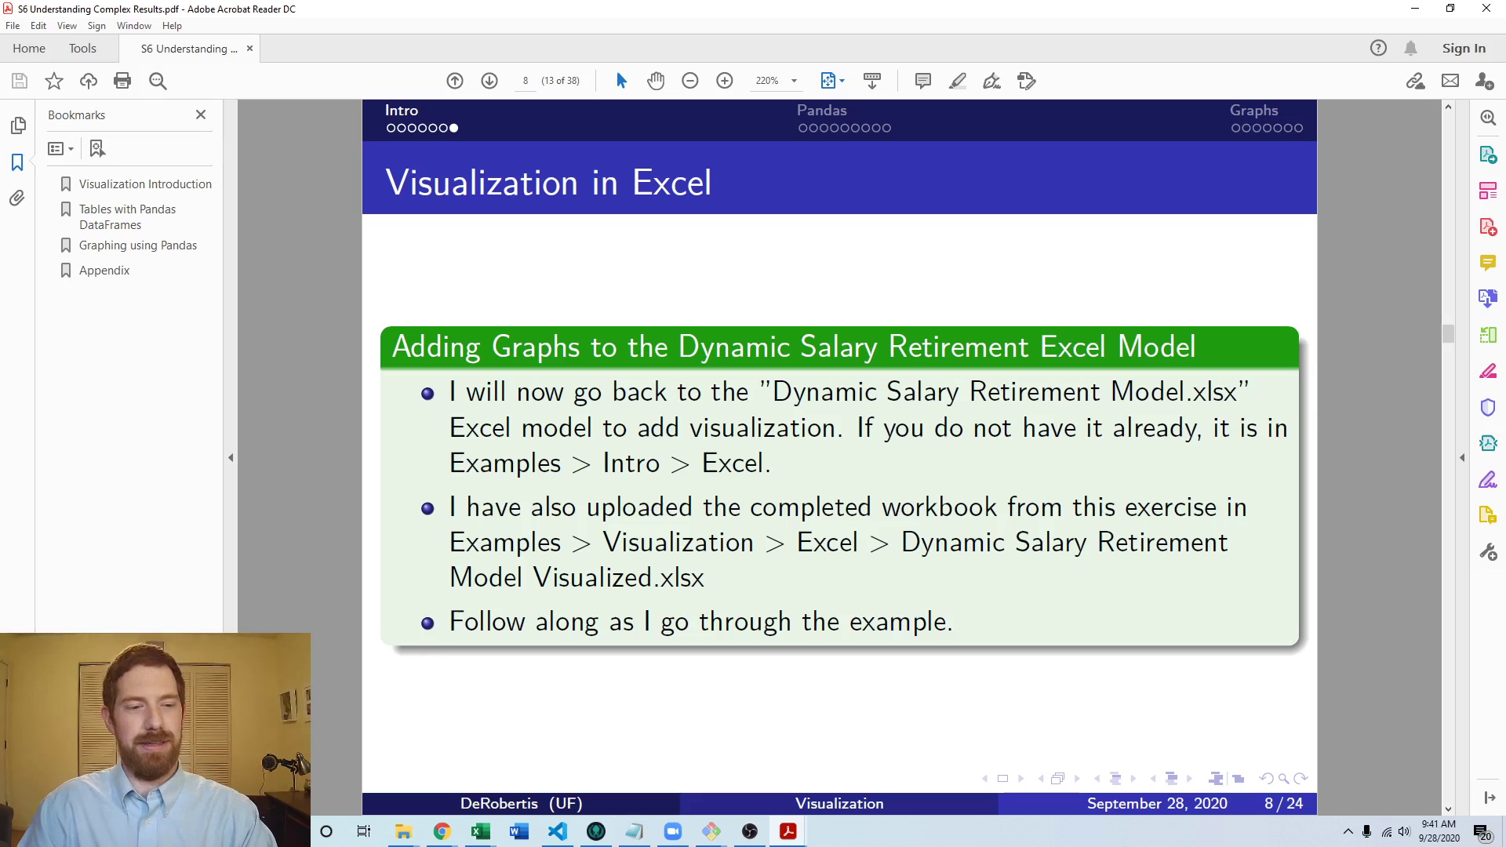
{"action": "mouse_move", "coordinate": [479, 832]}
{"action": "mouse_move", "coordinate": [533, 774]}
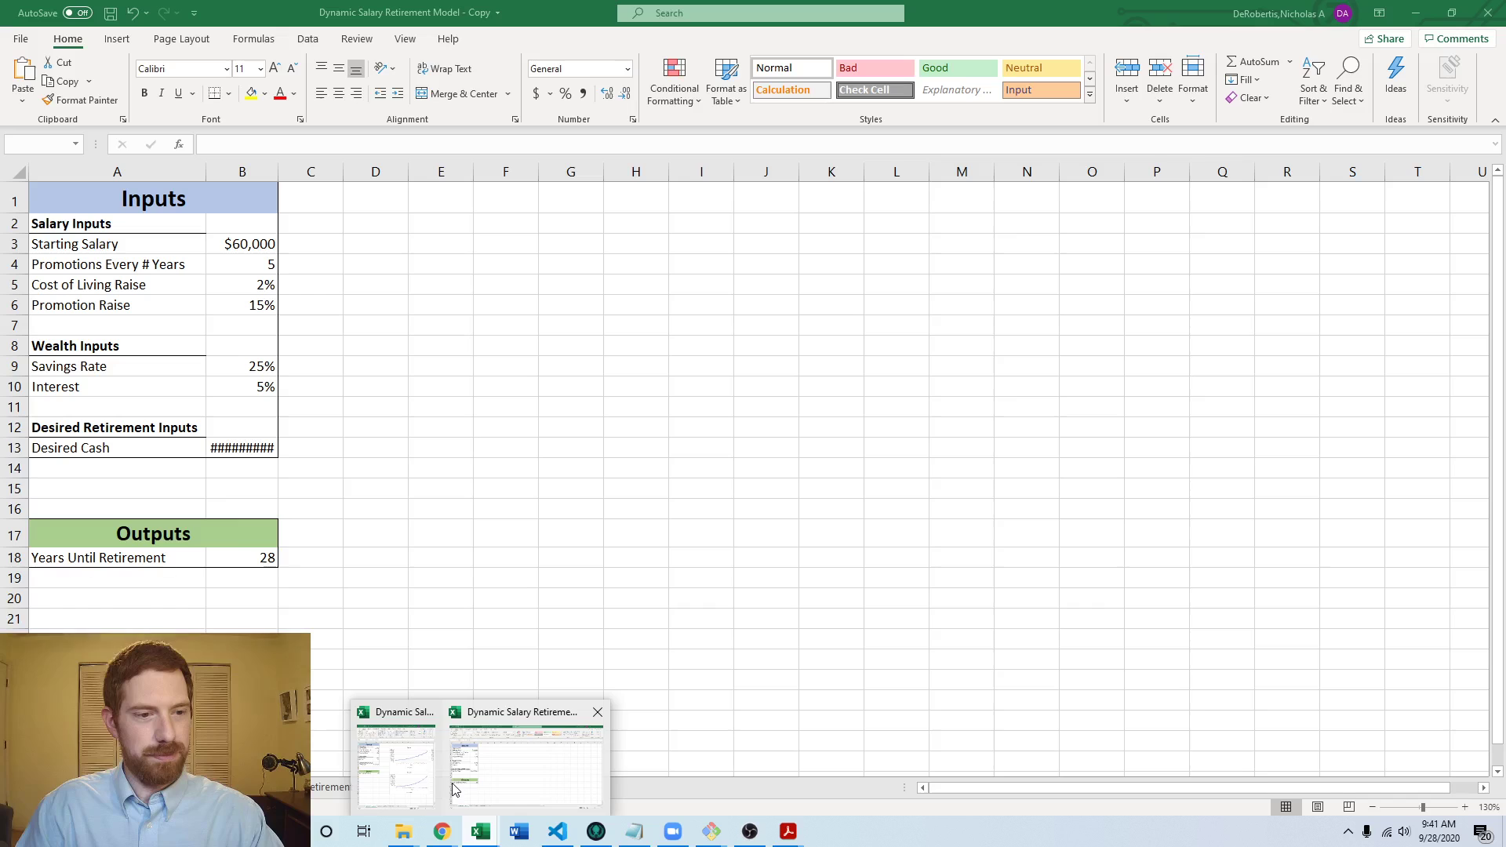
Step: In the Excel workbook, check the B18 formula and widen column B so Desired Cash shows $1,500,000
{"action": "left_click", "coordinate": [454, 788]}
{"action": "left_click", "coordinate": [502, 578]}
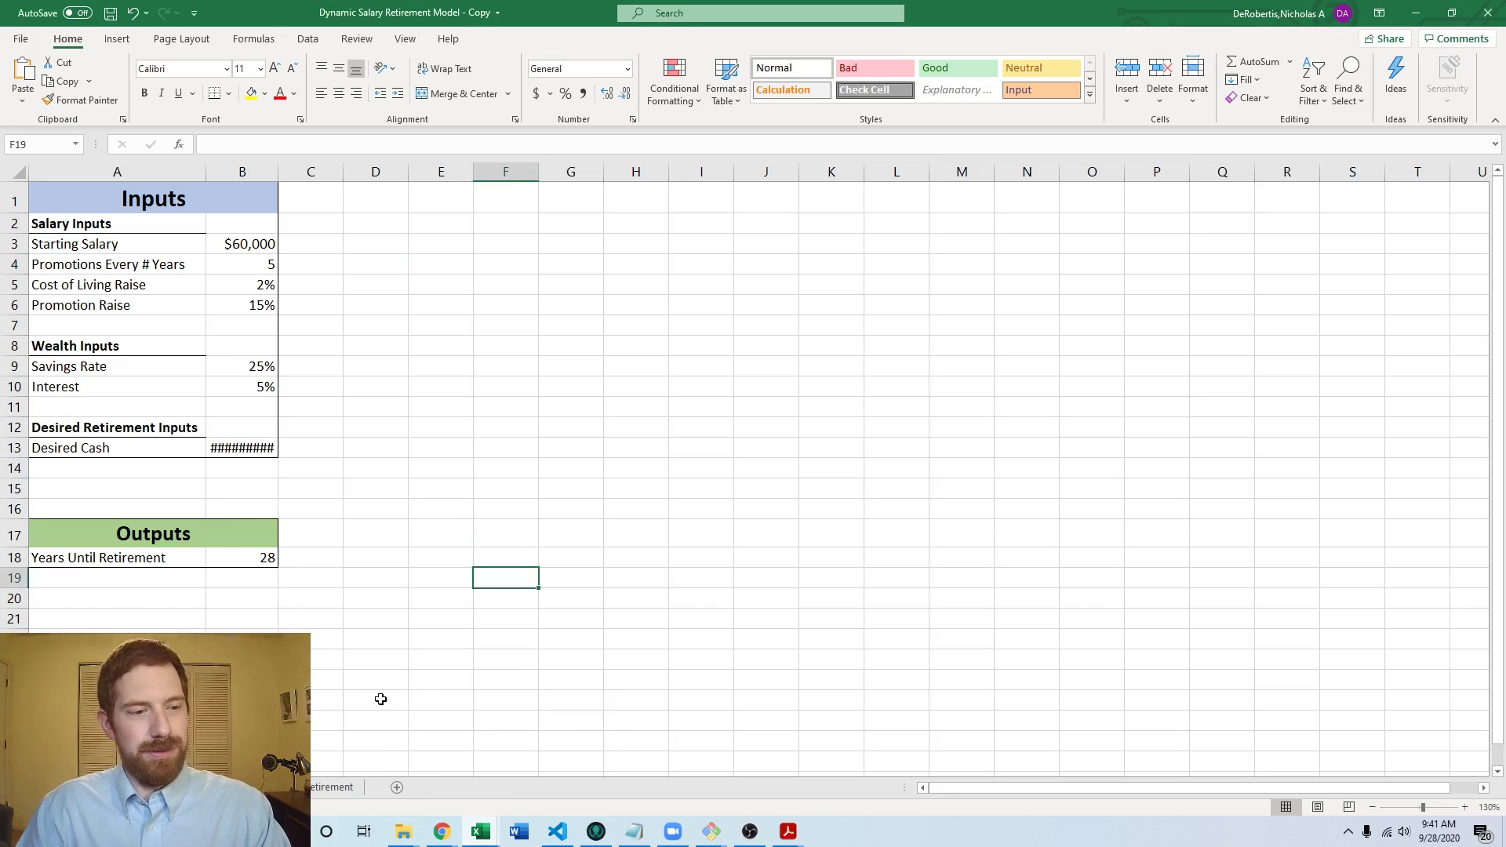
{"action": "left_click", "coordinate": [250, 559]}
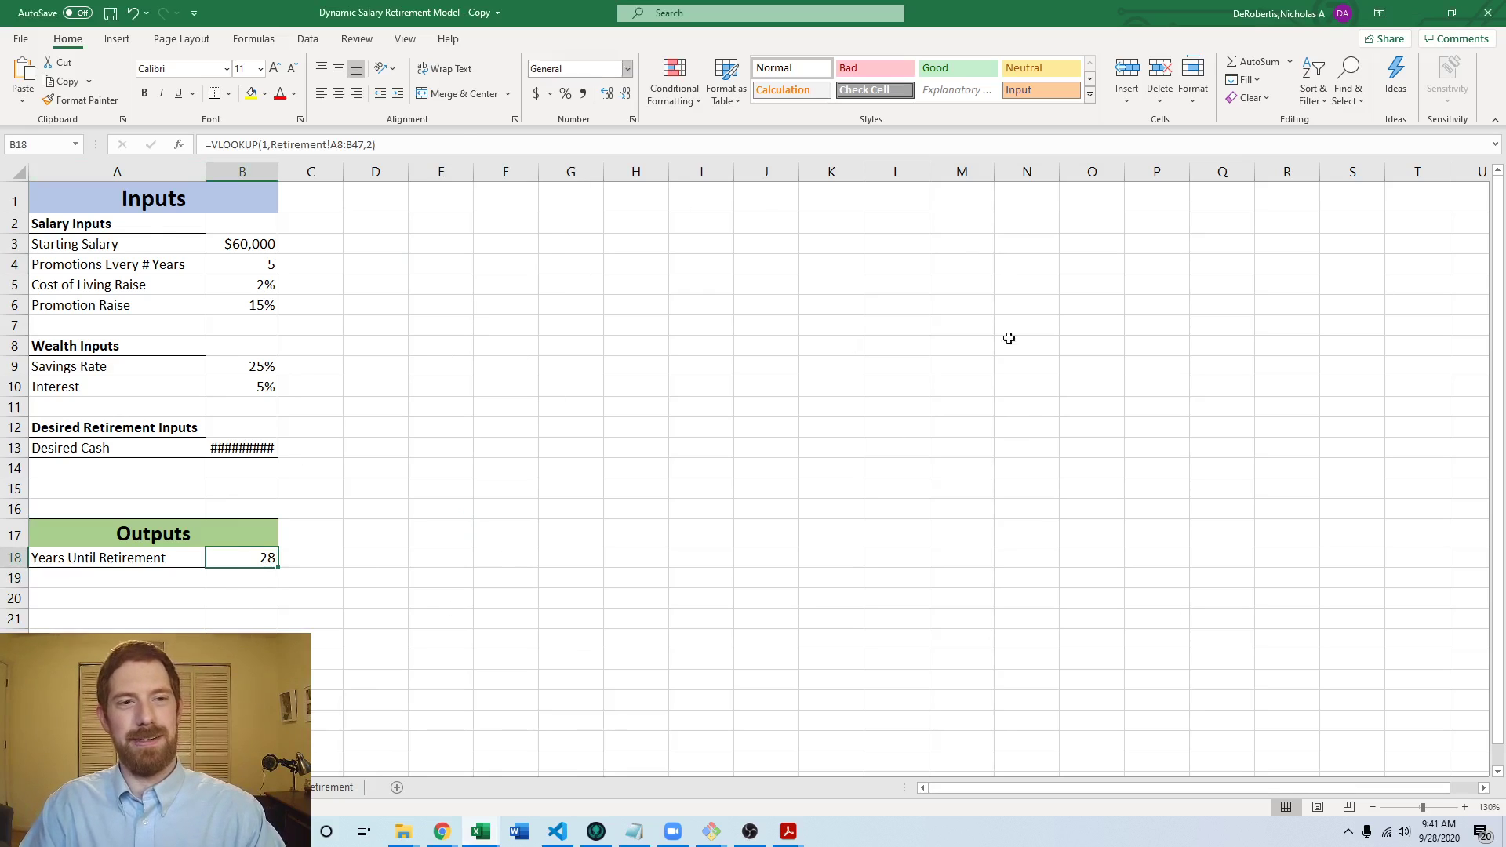
{"action": "left_click_drag", "start_coordinate": [278, 172], "coordinate": [291, 172]}
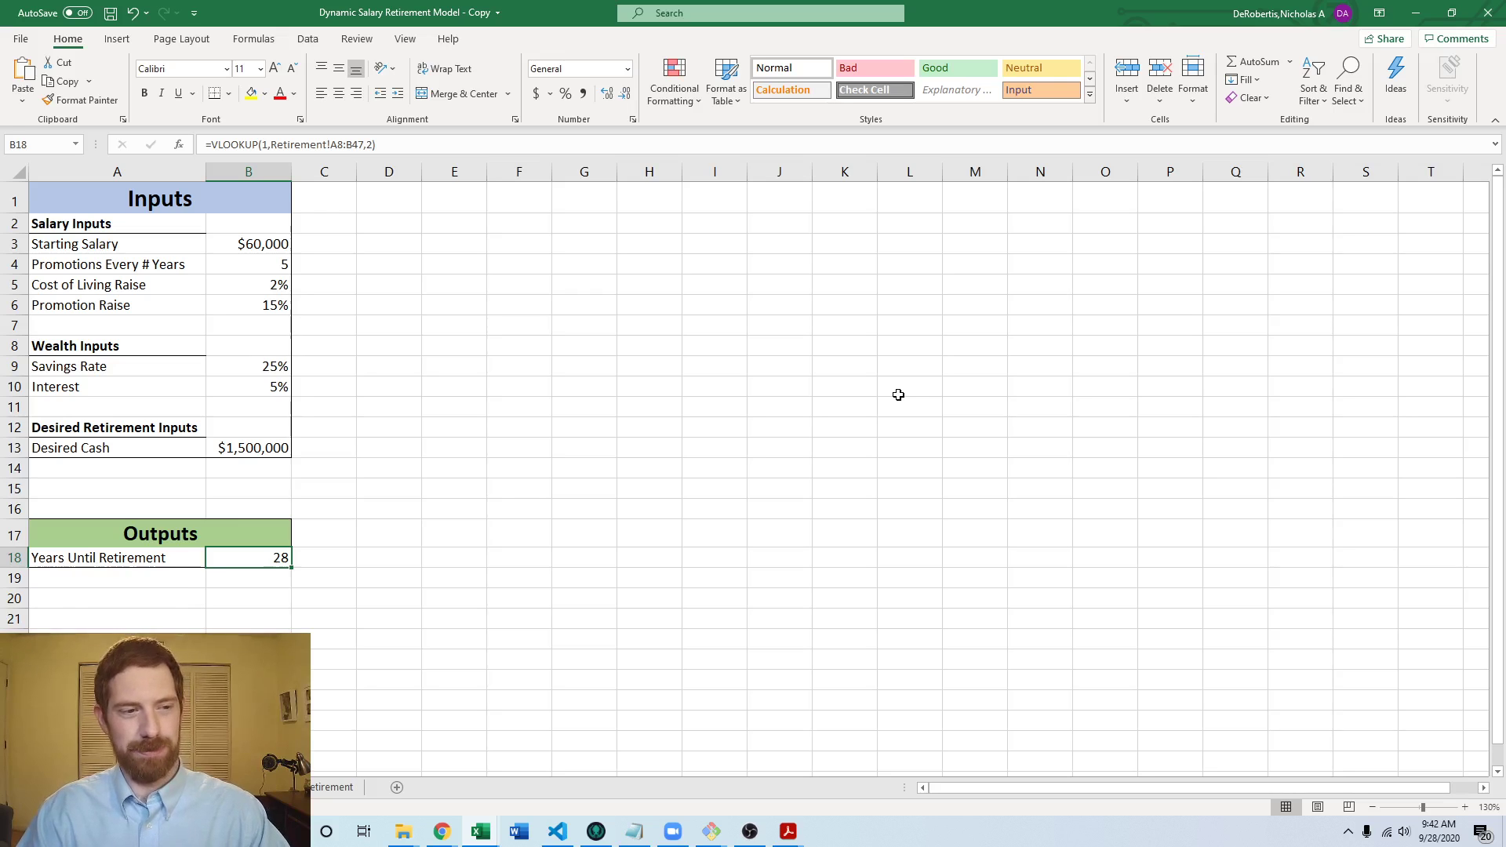
Step: On the Salary Calculations sheet, look over the Salary column and select header G9
{"action": "key", "text": "ctrl+Page_Up"}
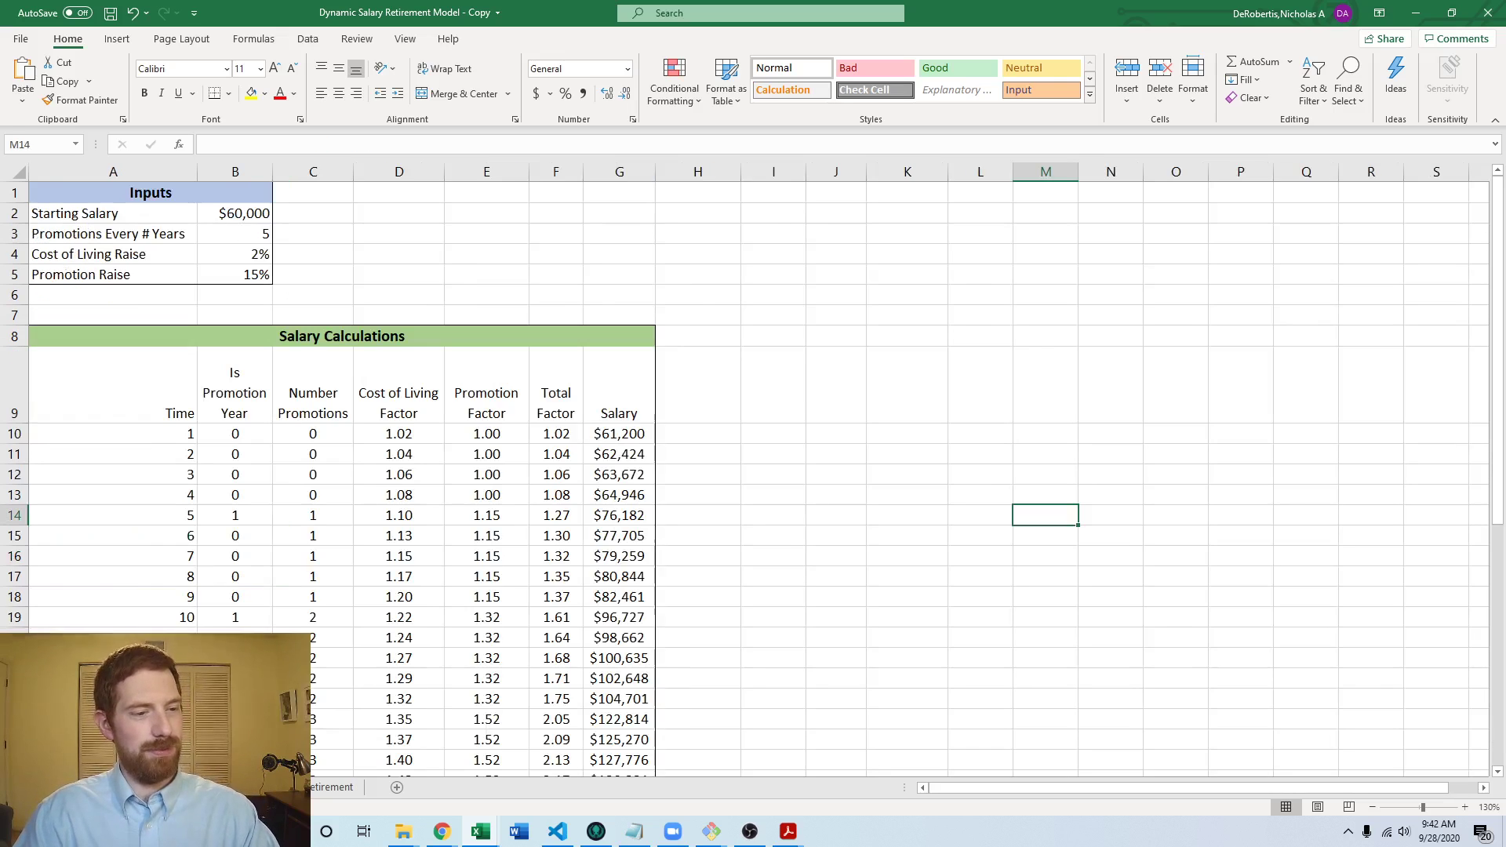
{"action": "left_click", "coordinate": [565, 473]}
{"action": "left_click_drag", "start_coordinate": [619, 434], "coordinate": [655, 737]}
{"action": "scroll", "coordinate": [665, 672], "scroll_direction": "down", "scroll_amount": 5}
{"action": "scroll", "coordinate": [667, 675], "scroll_direction": "up", "scroll_amount": 5}
{"action": "left_click", "coordinate": [618, 454]}
{"action": "left_click", "coordinate": [619, 407]}
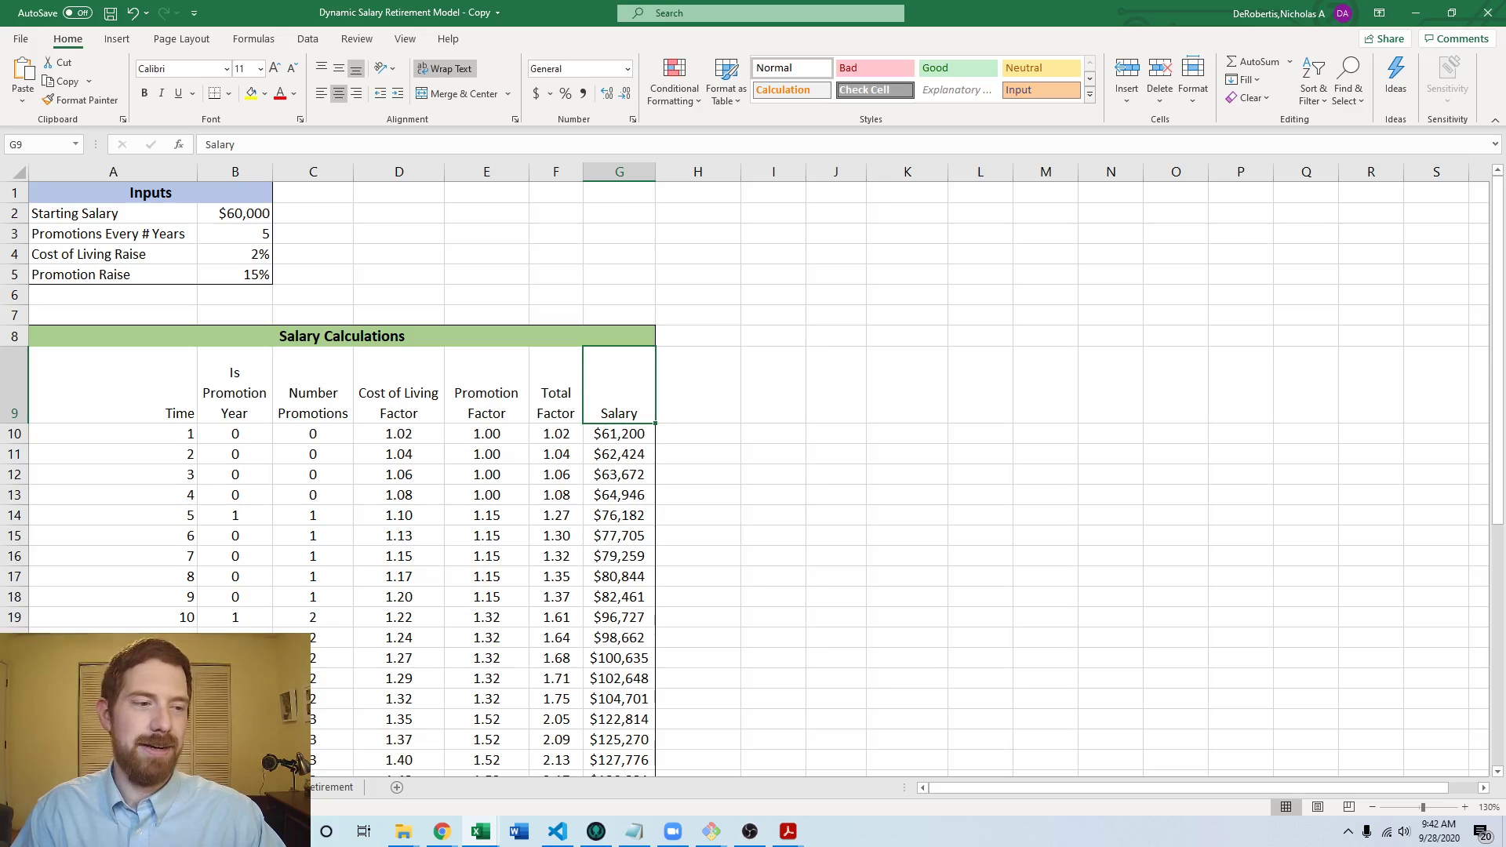
Step: Compare with the Inputs sheet, review the Salary Calculations table, and bring up the Insert ribbon
{"action": "key", "text": "ctrl+Page_Down"}
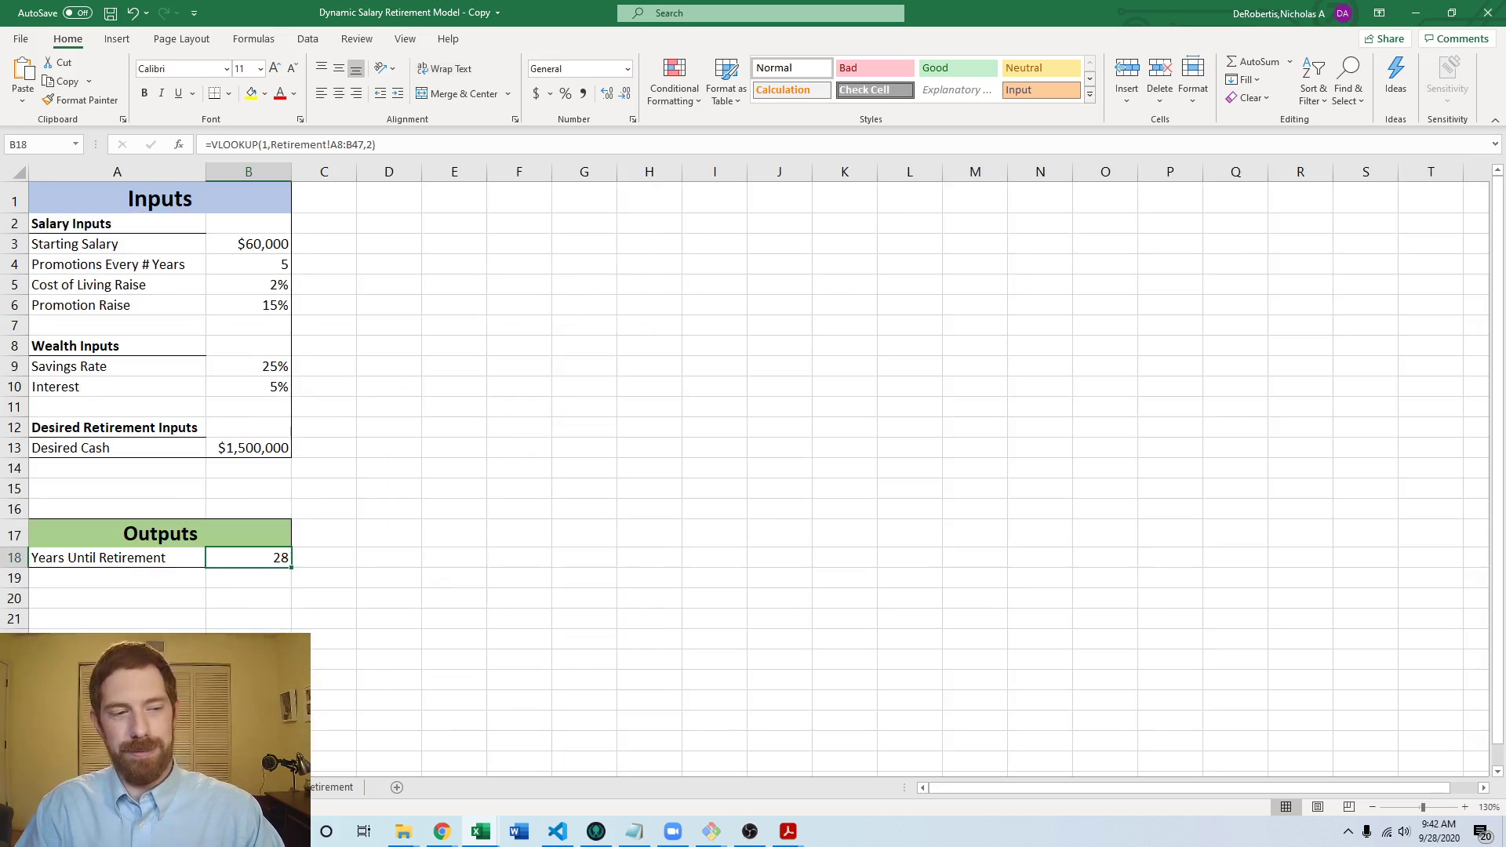
{"action": "key", "text": "ctrl+Page_Up"}
{"action": "scroll", "coordinate": [686, 494], "scroll_direction": "down", "scroll_amount": 10}
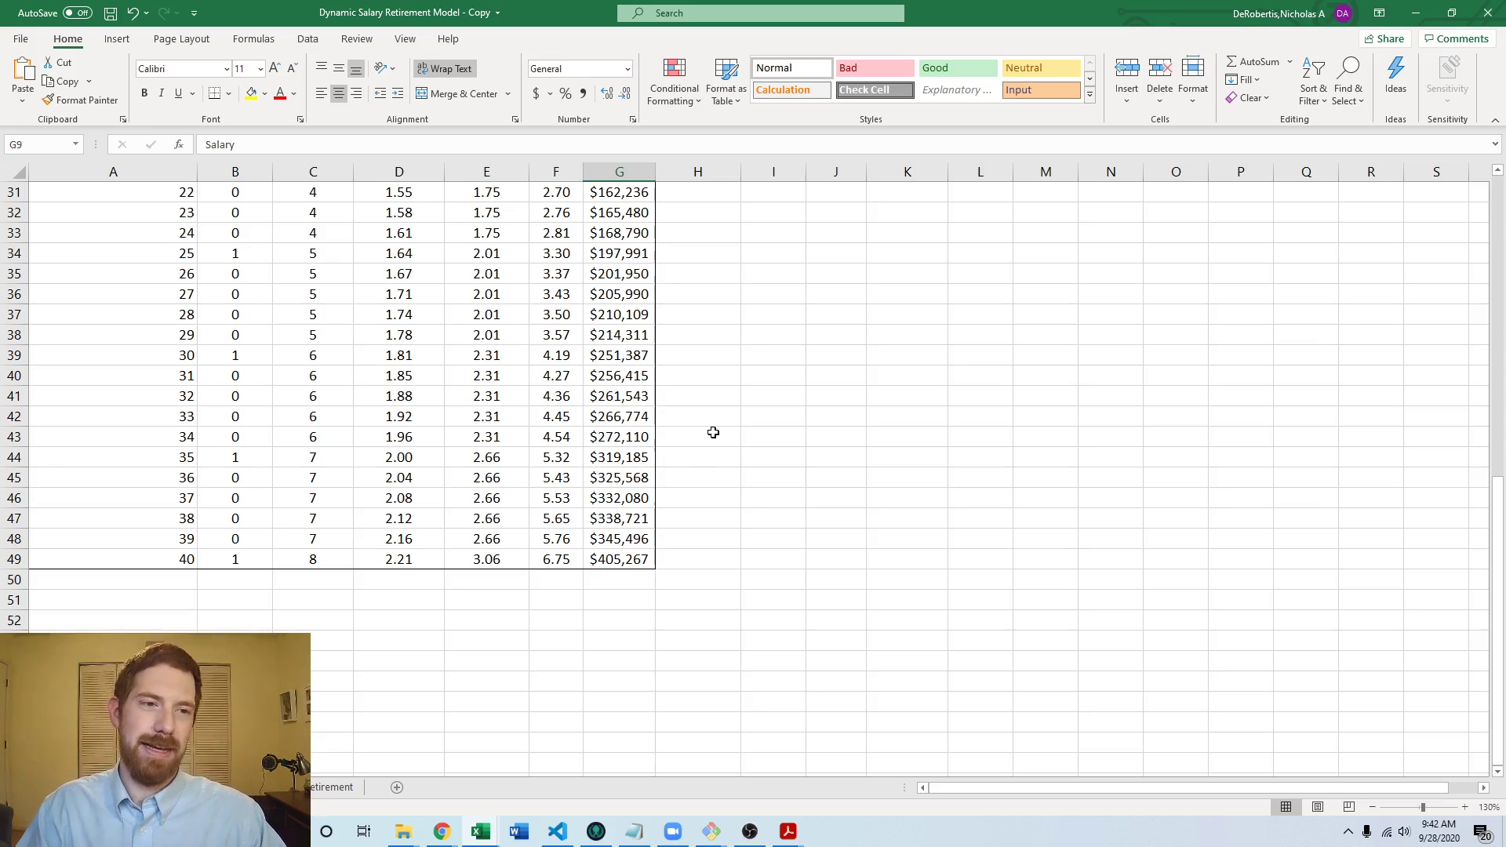
{"action": "scroll", "coordinate": [729, 435], "scroll_direction": "up", "scroll_amount": 8}
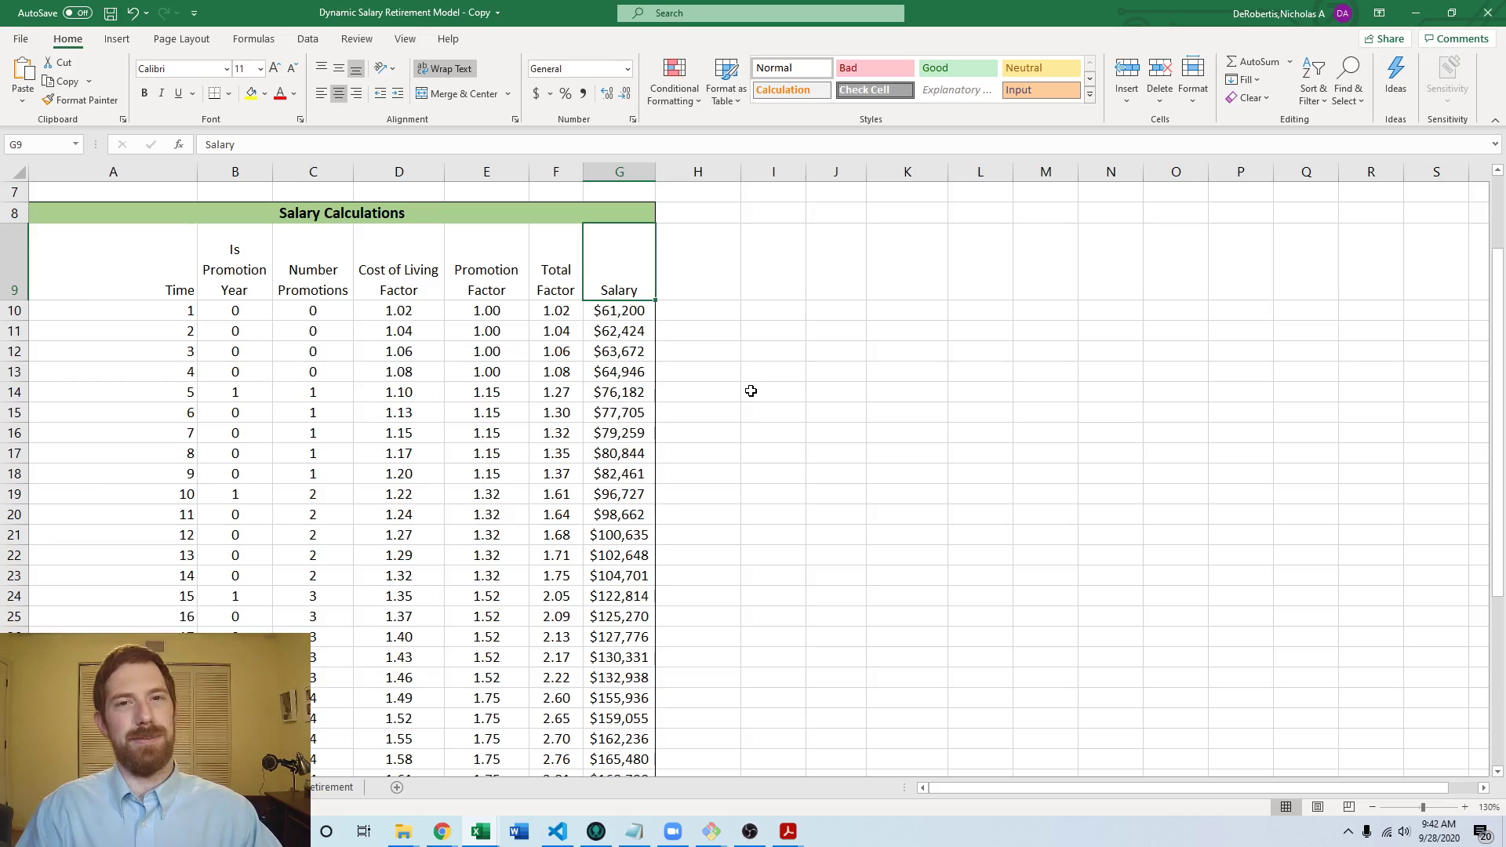
{"action": "scroll", "coordinate": [751, 390], "scroll_direction": "up", "scroll_amount": 2}
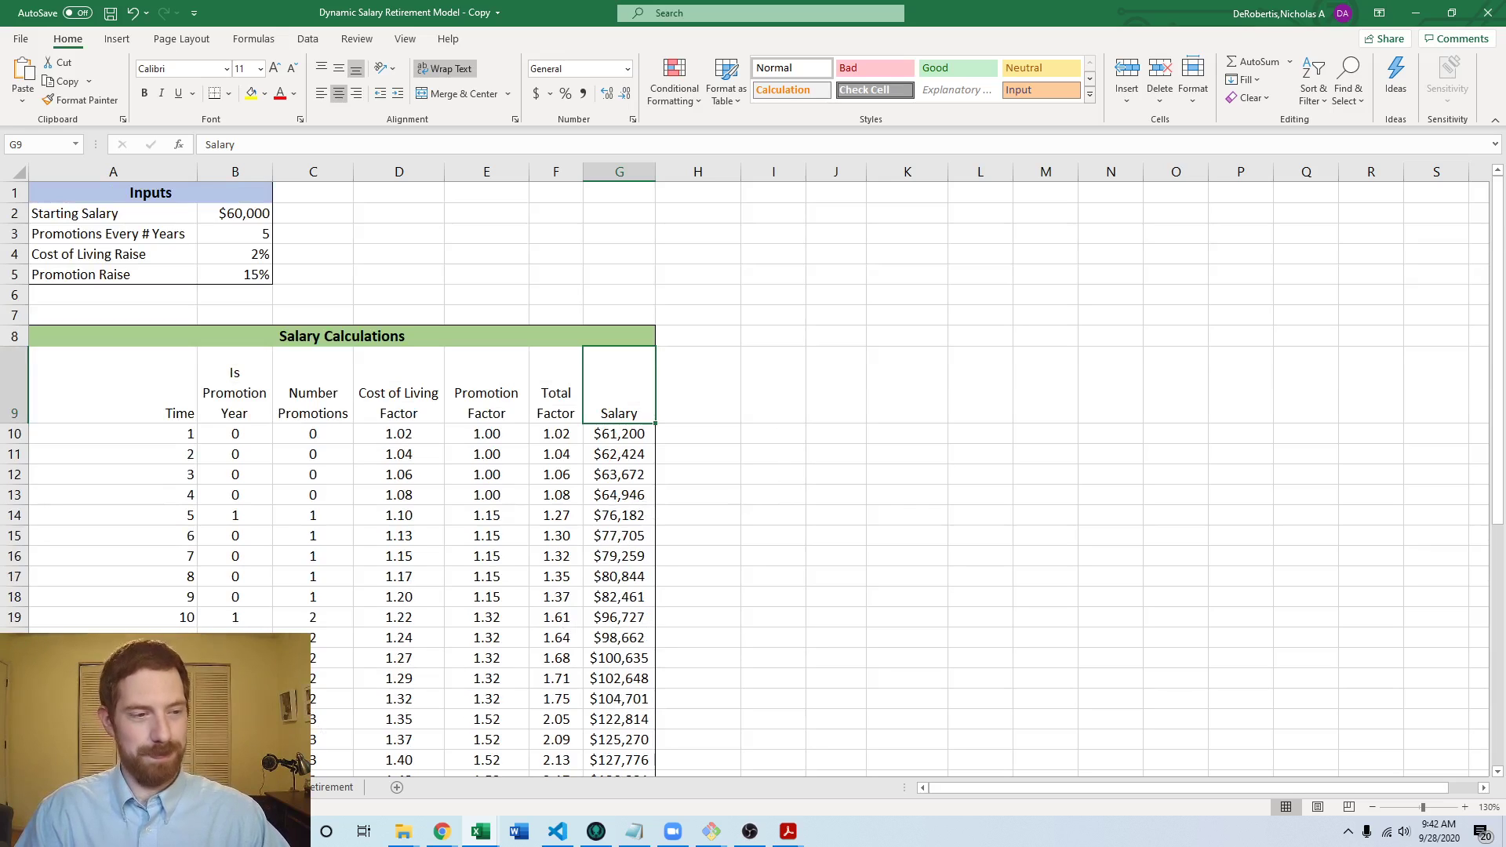
{"action": "left_click", "coordinate": [793, 455]}
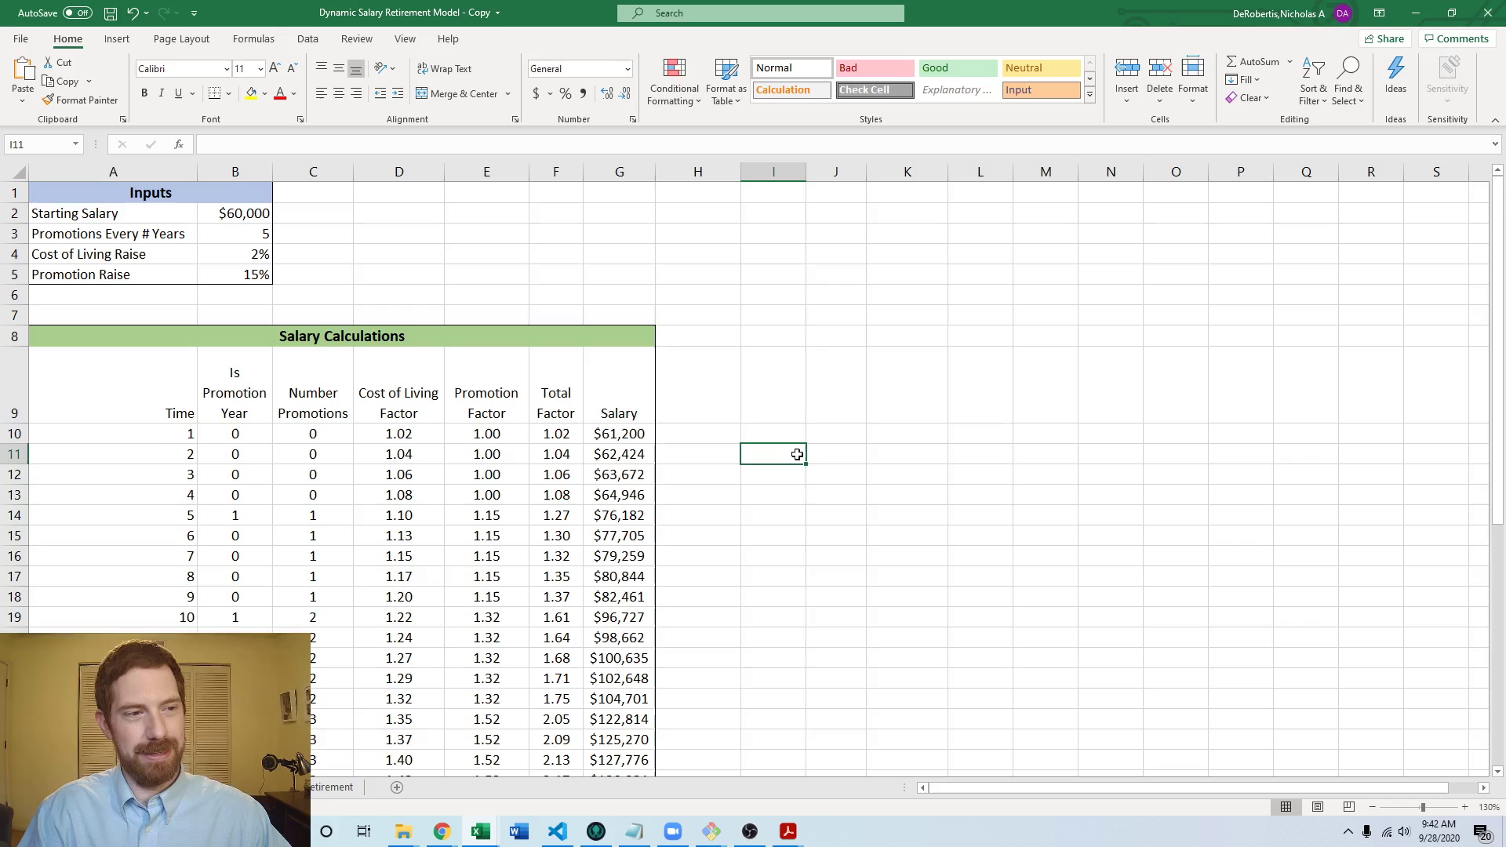
{"action": "scroll", "coordinate": [802, 457], "scroll_direction": "down", "scroll_amount": 1}
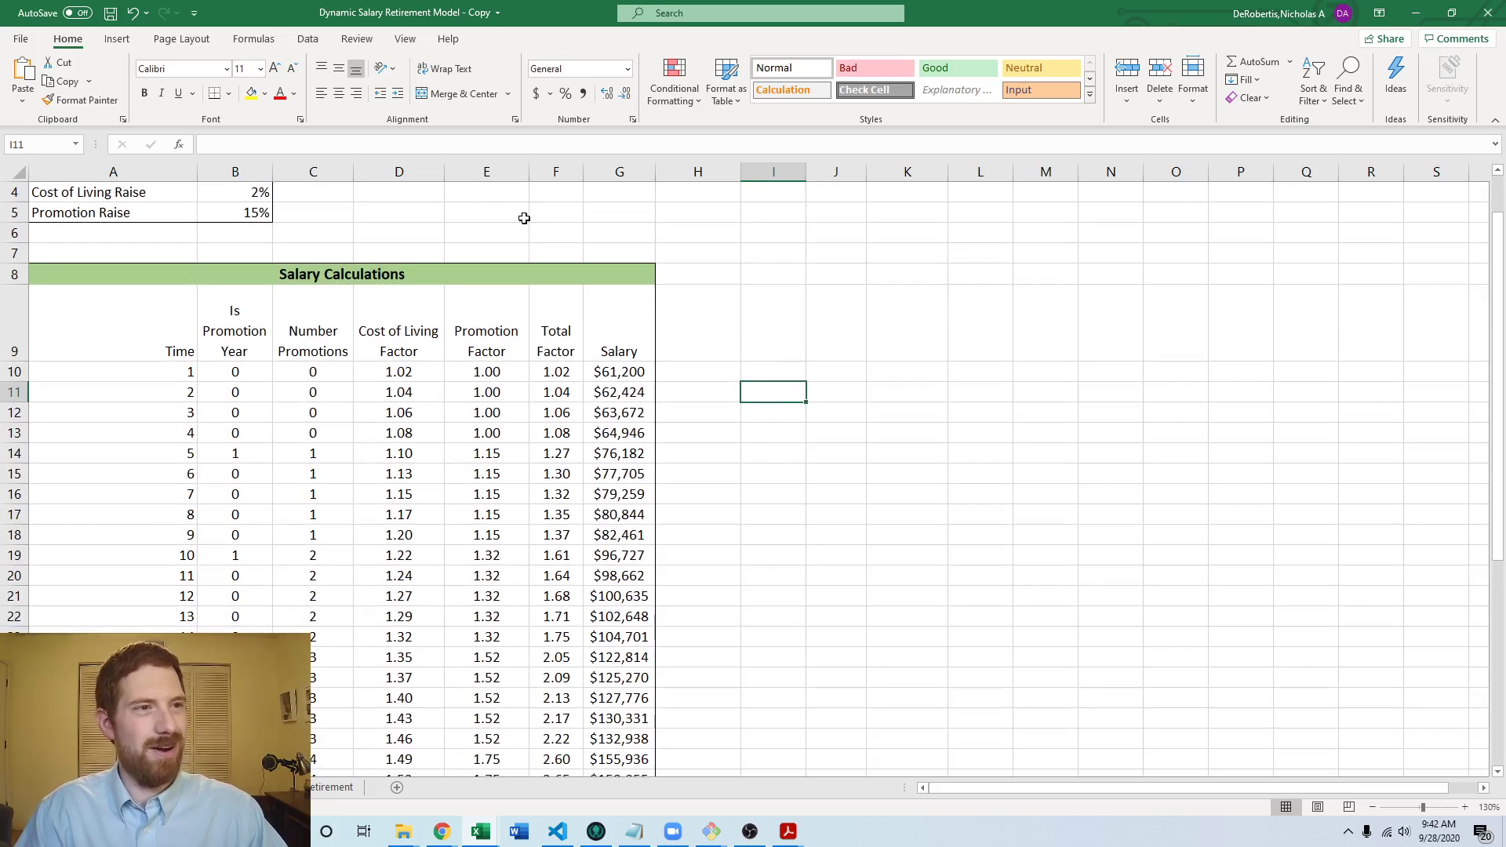
{"action": "left_click", "coordinate": [114, 38]}
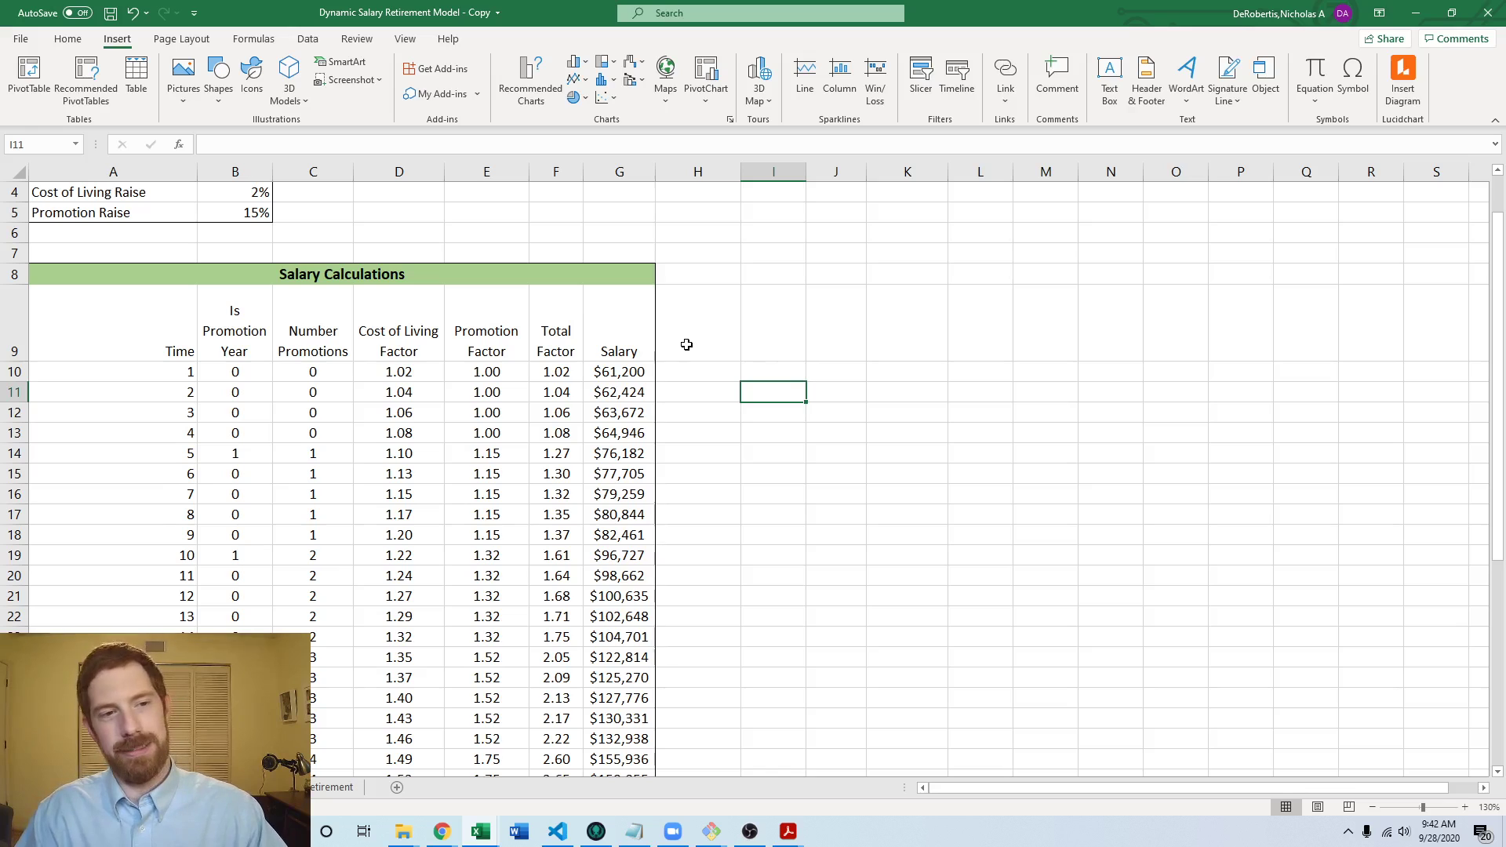
Step: Try drag-selecting the calculation, Time and Salary columns, then clear the selection
{"action": "left_click_drag", "start_coordinate": [245, 334], "coordinate": [554, 617]}
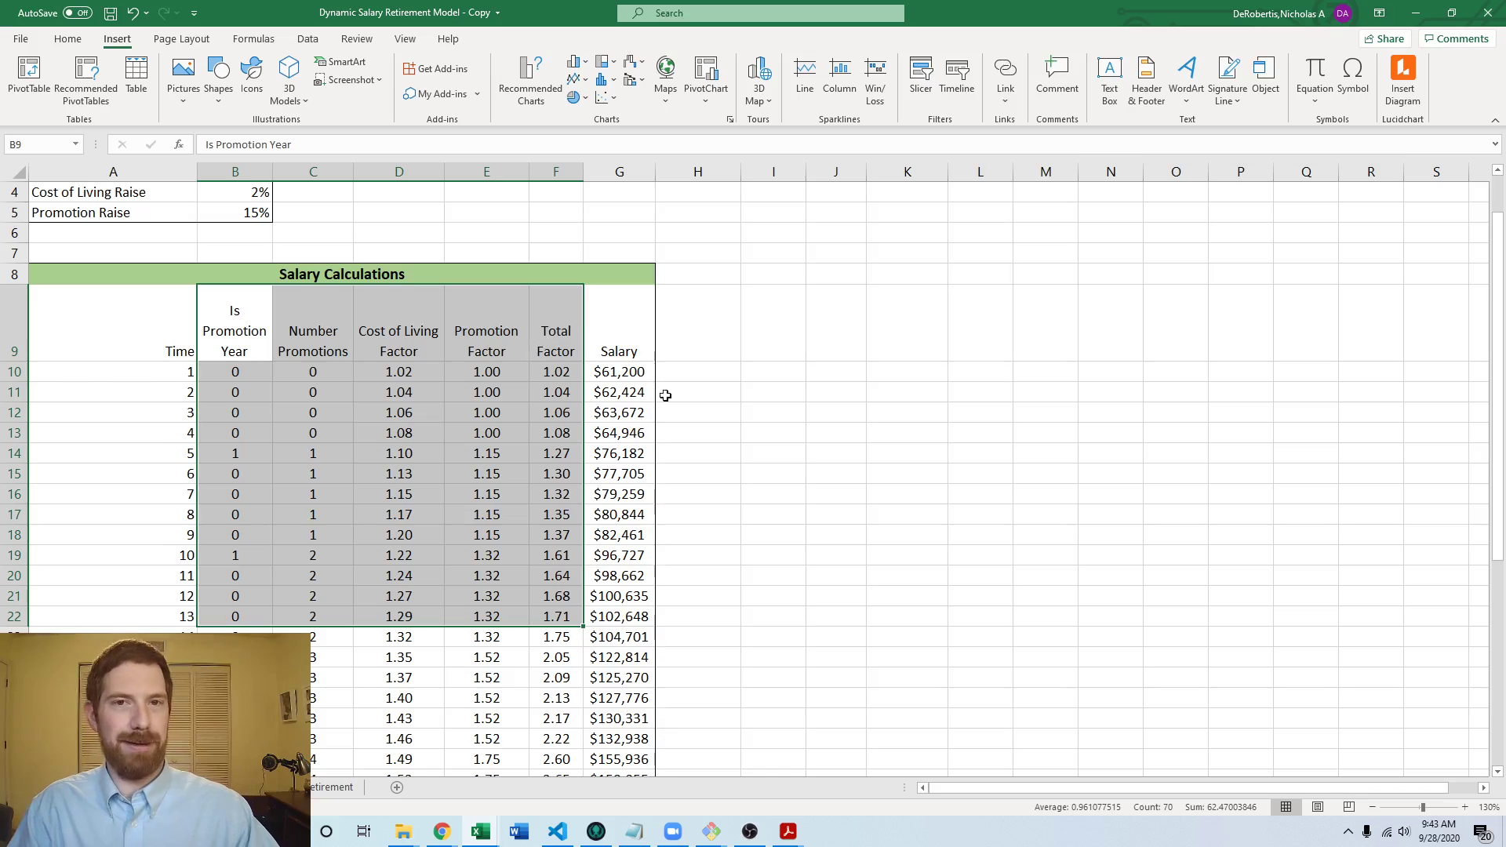
{"action": "left_click_drag", "start_coordinate": [129, 359], "coordinate": [135, 617]}
{"action": "left_click_drag", "start_coordinate": [628, 372], "coordinate": [662, 636]}
{"action": "left_click", "coordinate": [810, 450]}
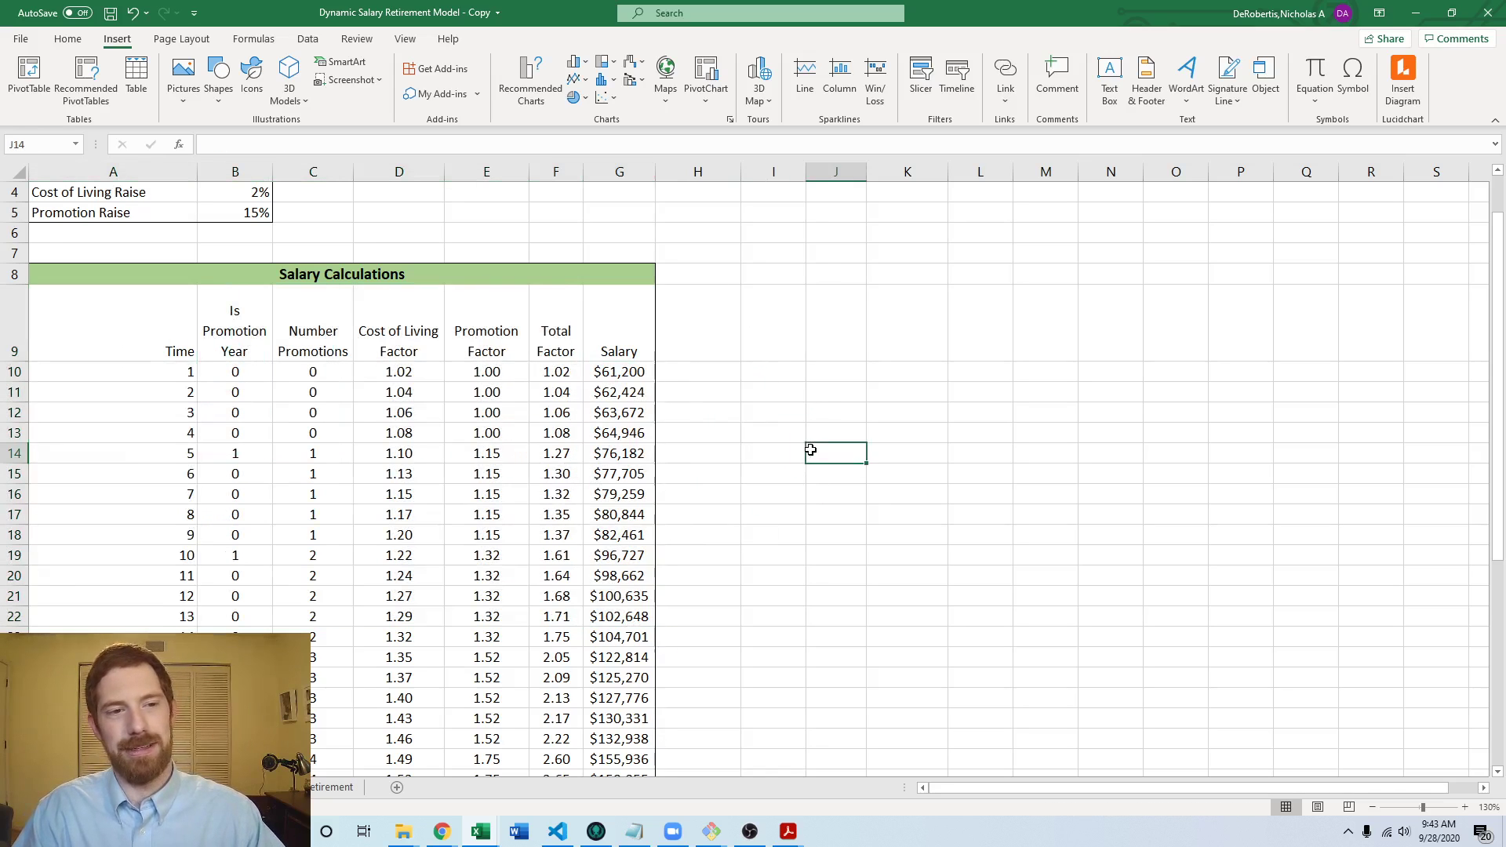
Step: Select the Time column from A9 plus the Salary column from G9, then show Recommended Charts
{"action": "left_click", "coordinate": [175, 333]}
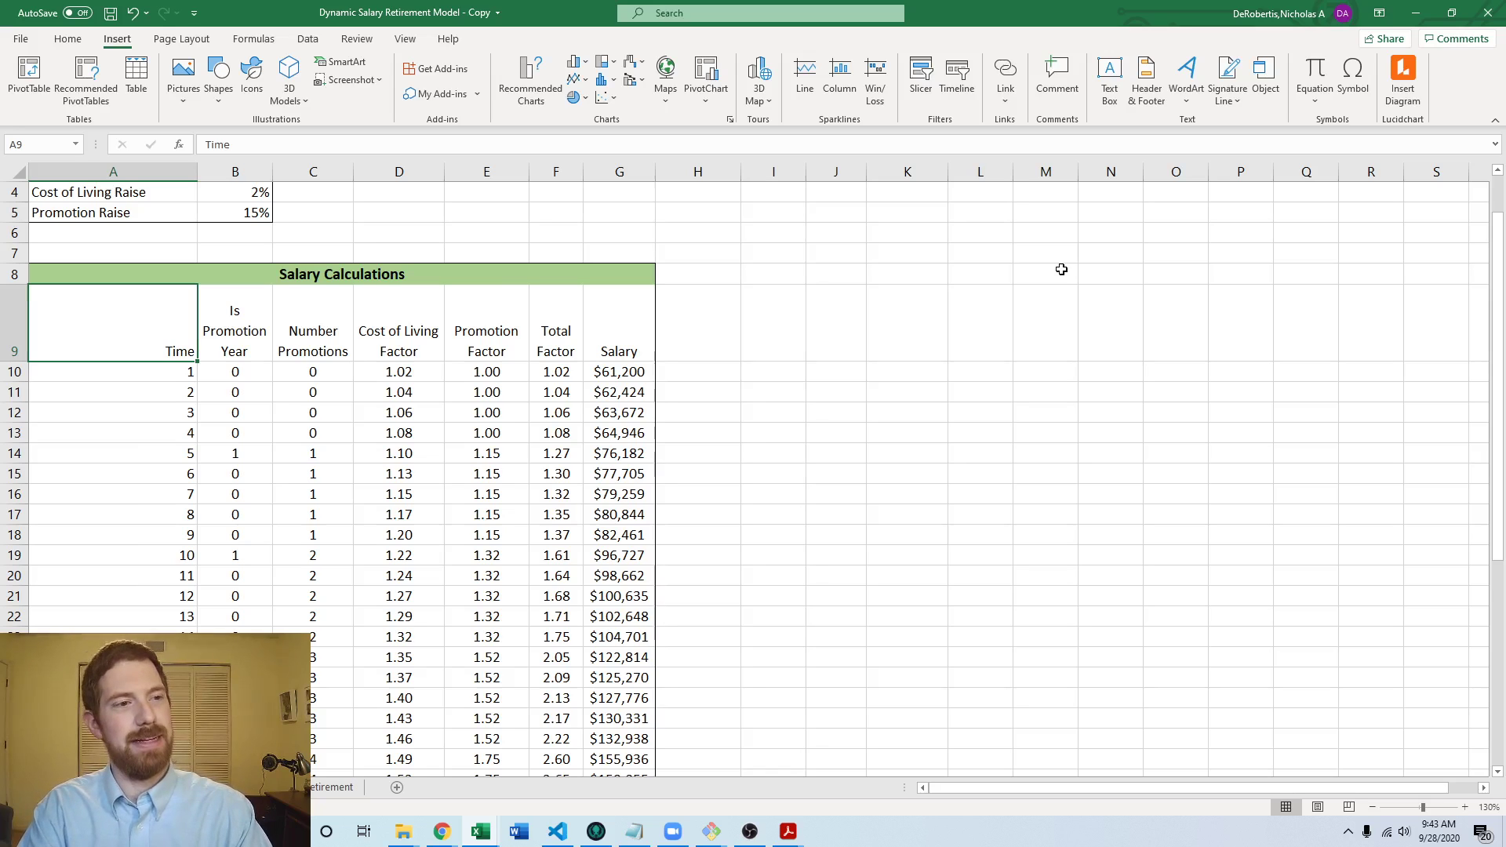
{"action": "key", "text": "ctrl+shift+Down"}
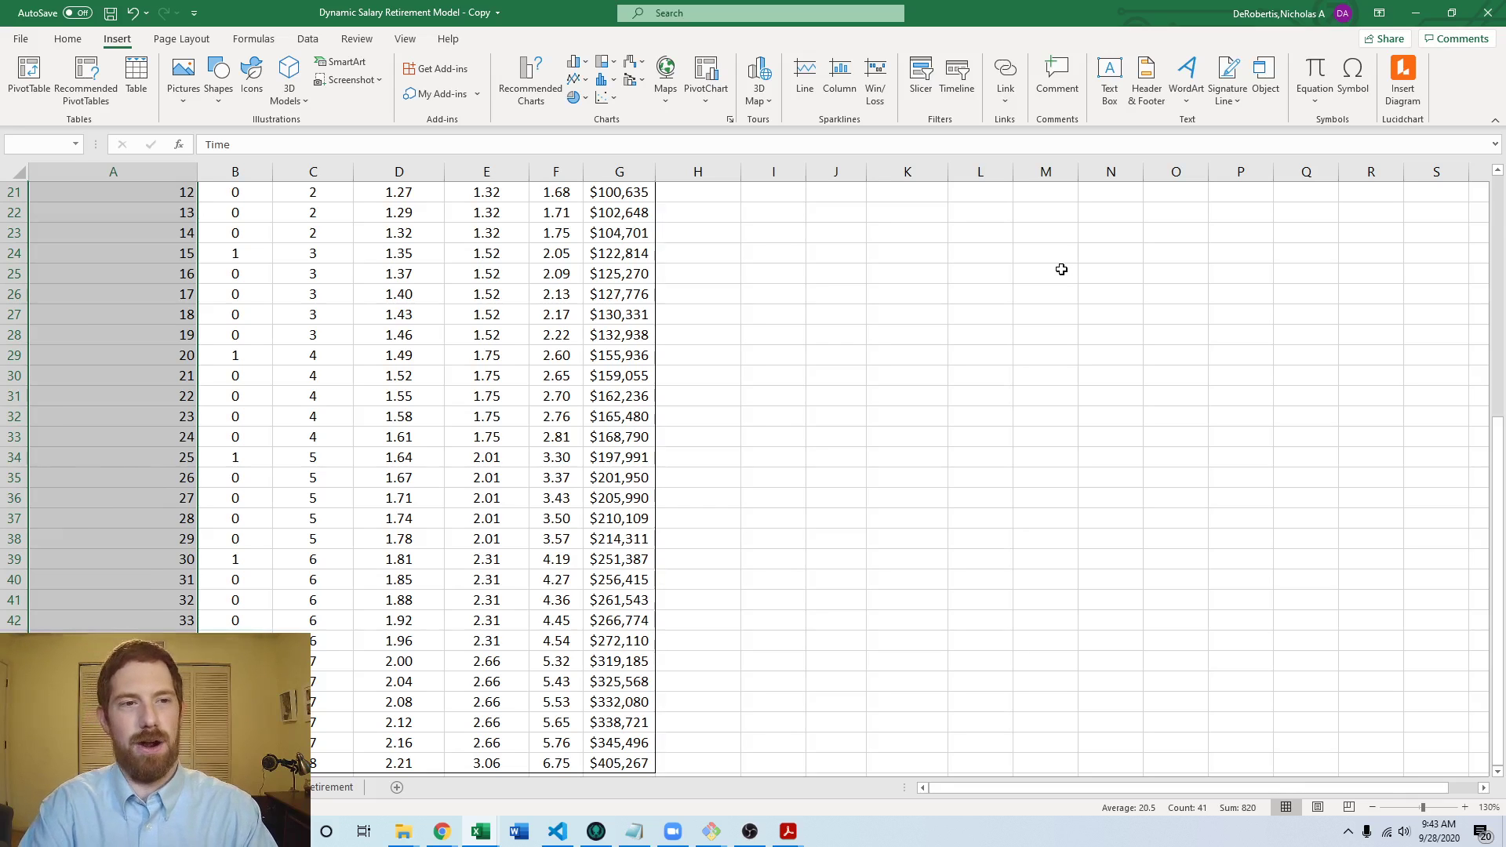
{"action": "scroll", "coordinate": [901, 400], "scroll_direction": "up", "scroll_amount": 7}
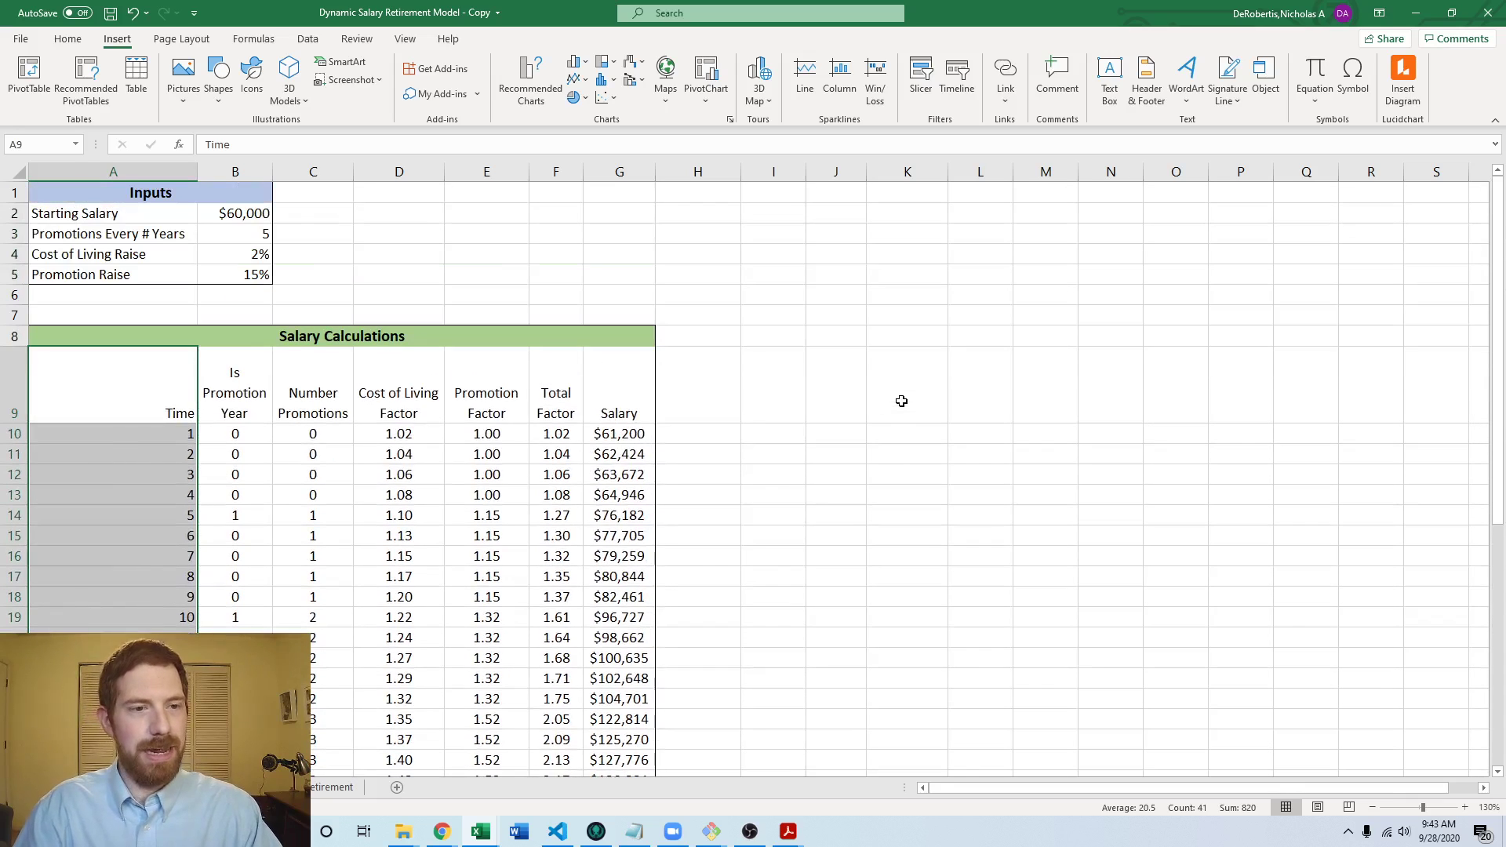
{"action": "left_click", "coordinate": [620, 398], "text": "ctrl"}
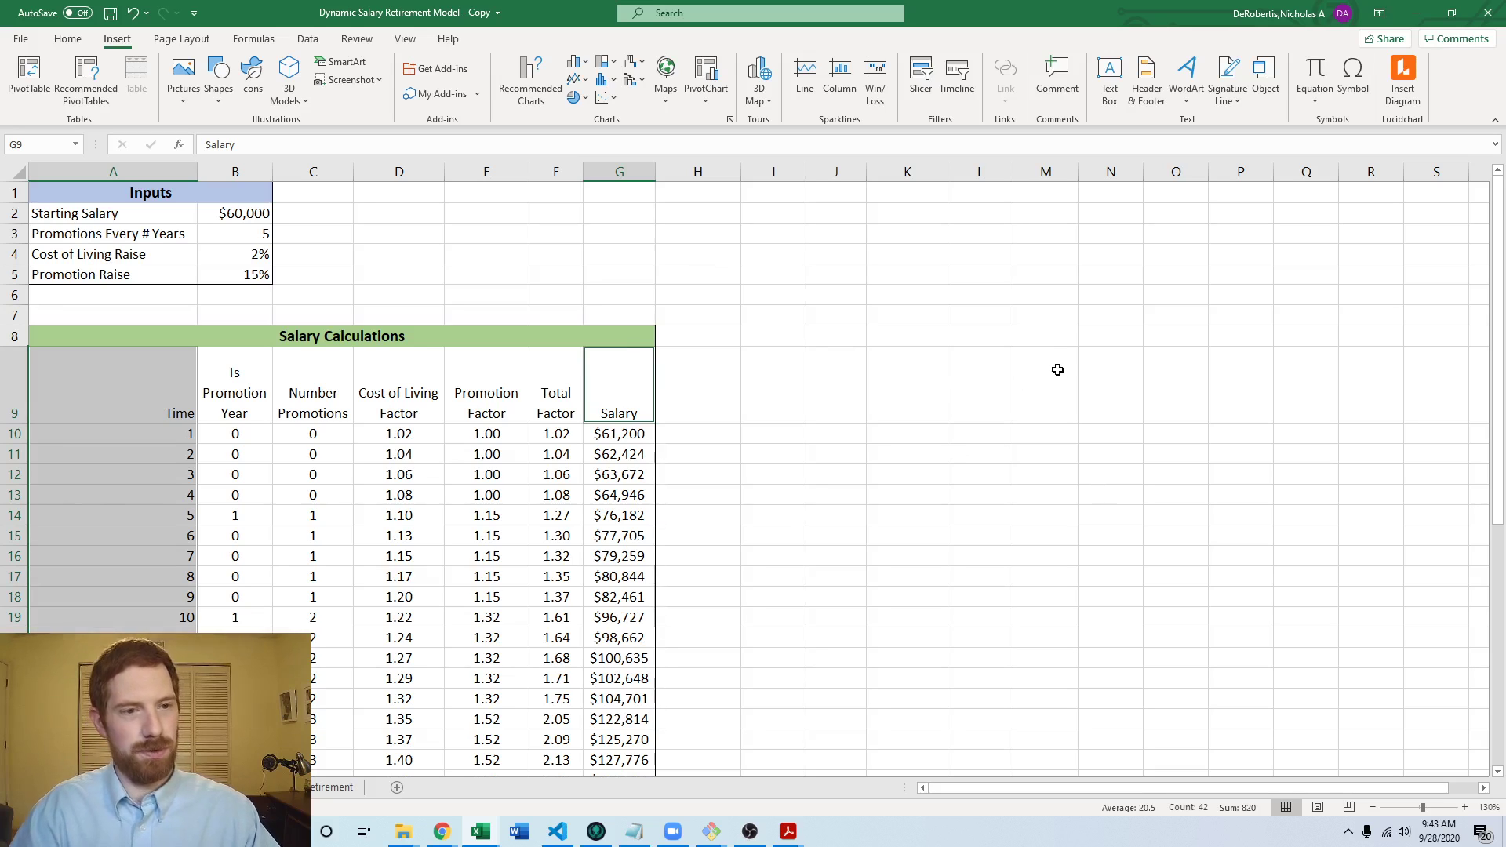
{"action": "key", "text": "ctrl+shift+Down"}
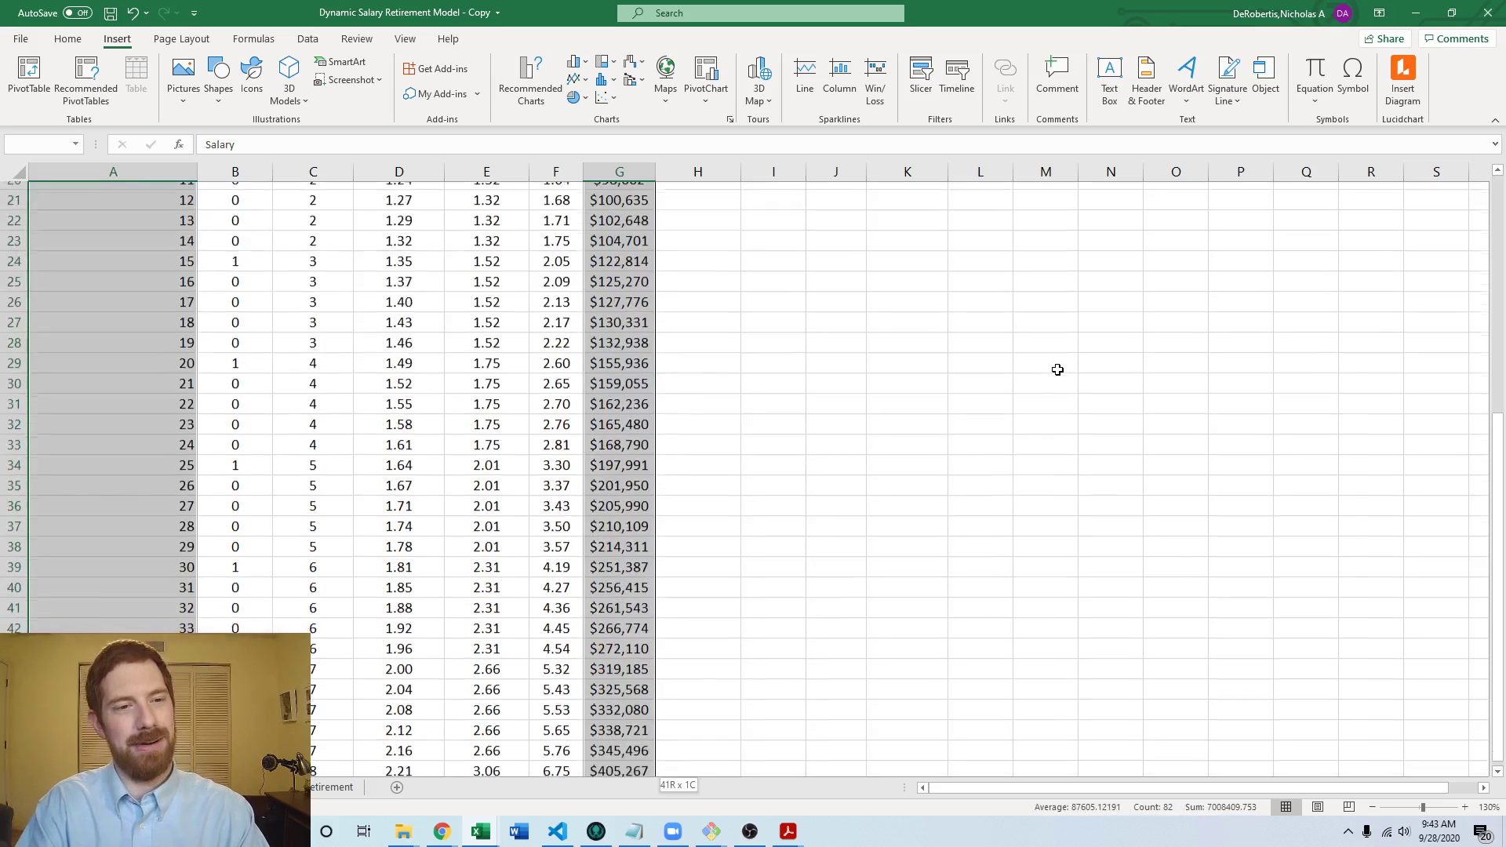
{"action": "scroll", "coordinate": [1011, 306], "scroll_direction": "up", "scroll_amount": 8}
{"action": "scroll", "coordinate": [997, 303], "scroll_direction": "up", "scroll_amount": 1}
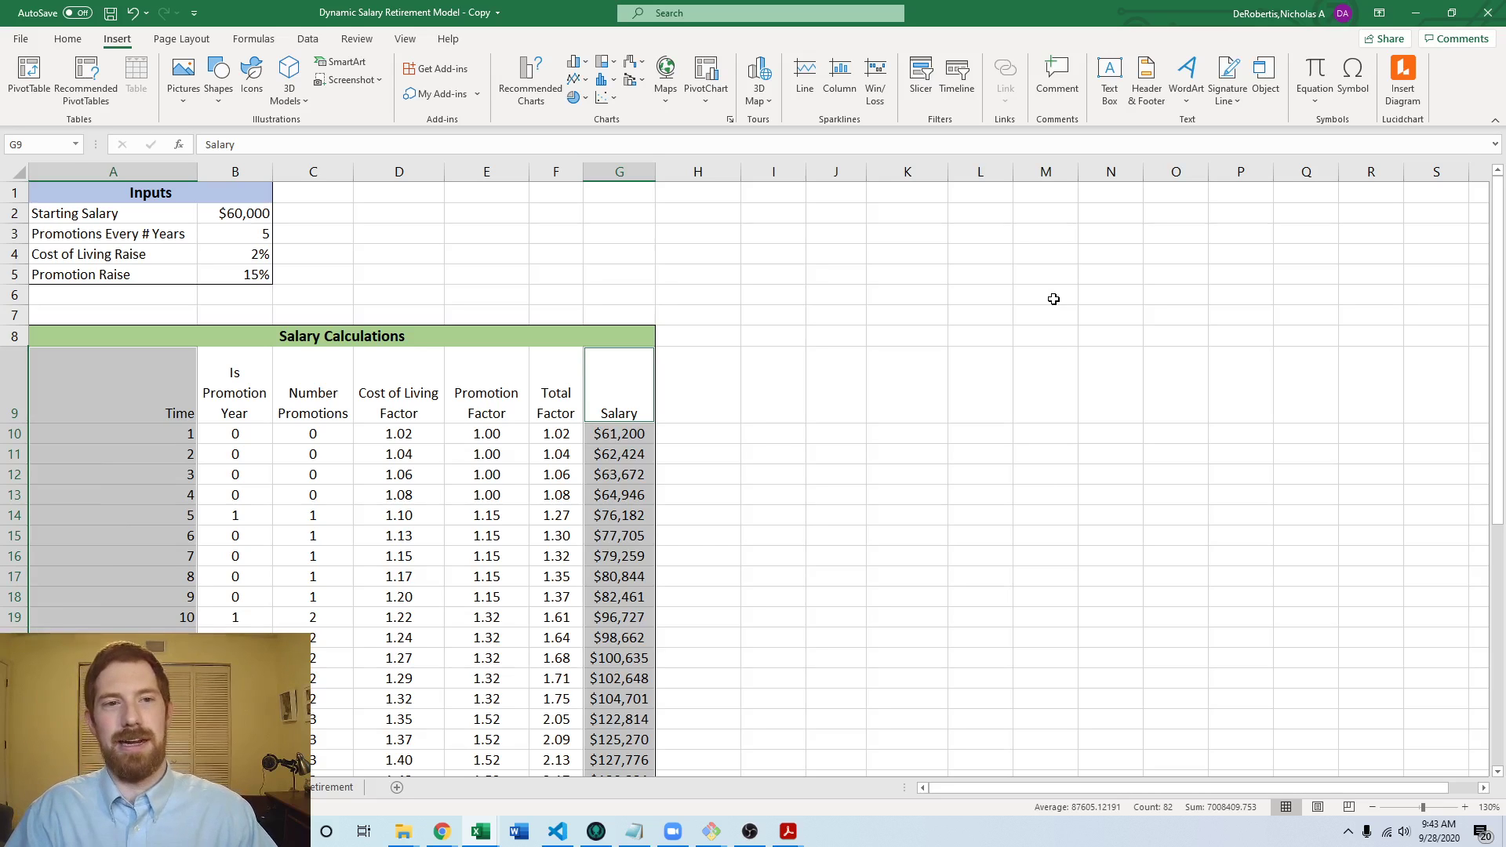
{"action": "left_click", "coordinate": [524, 78]}
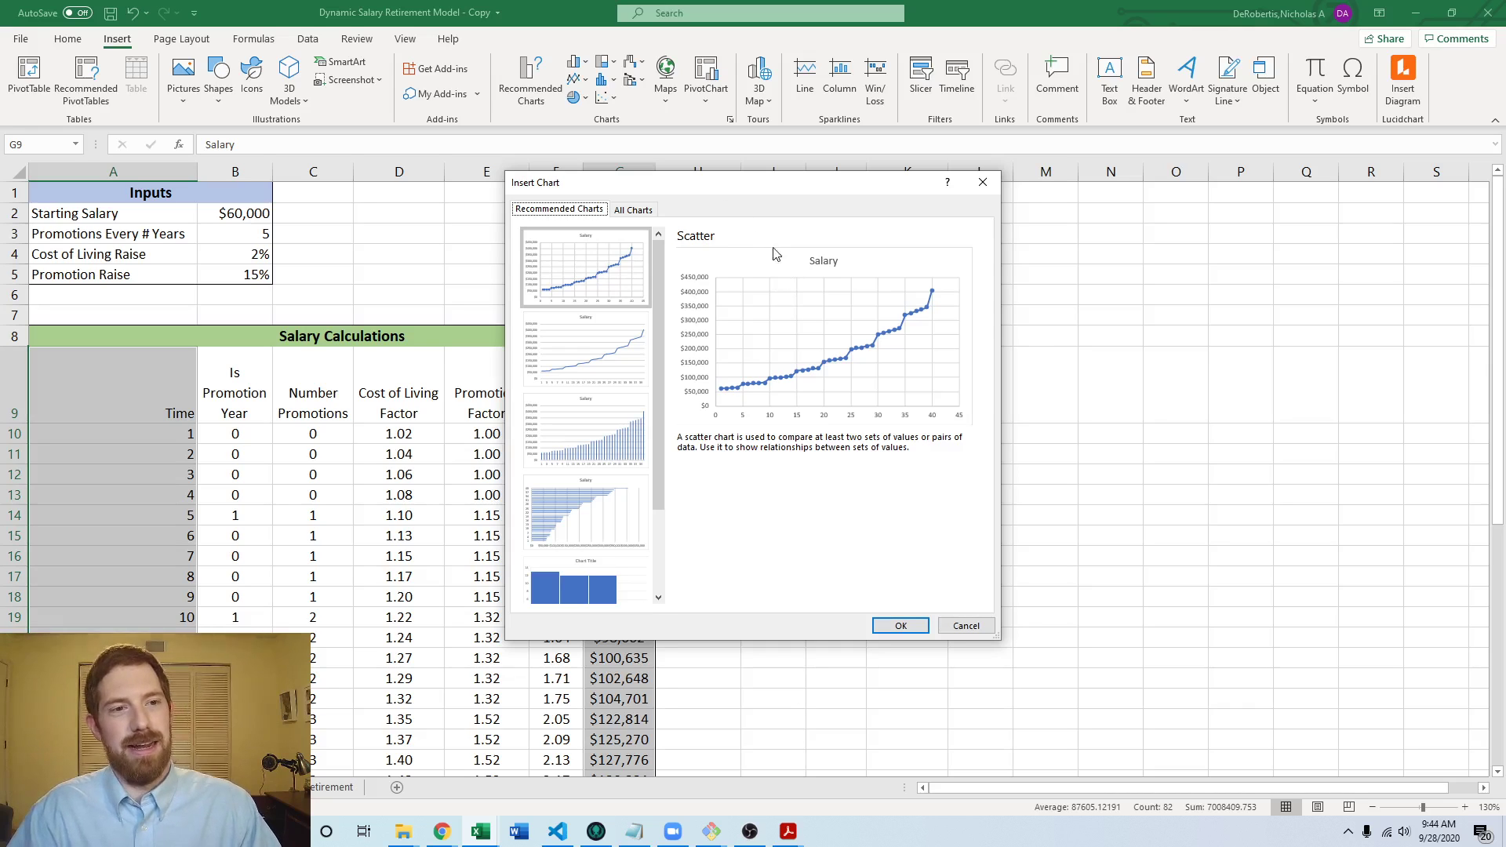
Step: Preview the Salary data as line, column, bar, Pareto, histogram and scatter charts
{"action": "left_click", "coordinate": [600, 355]}
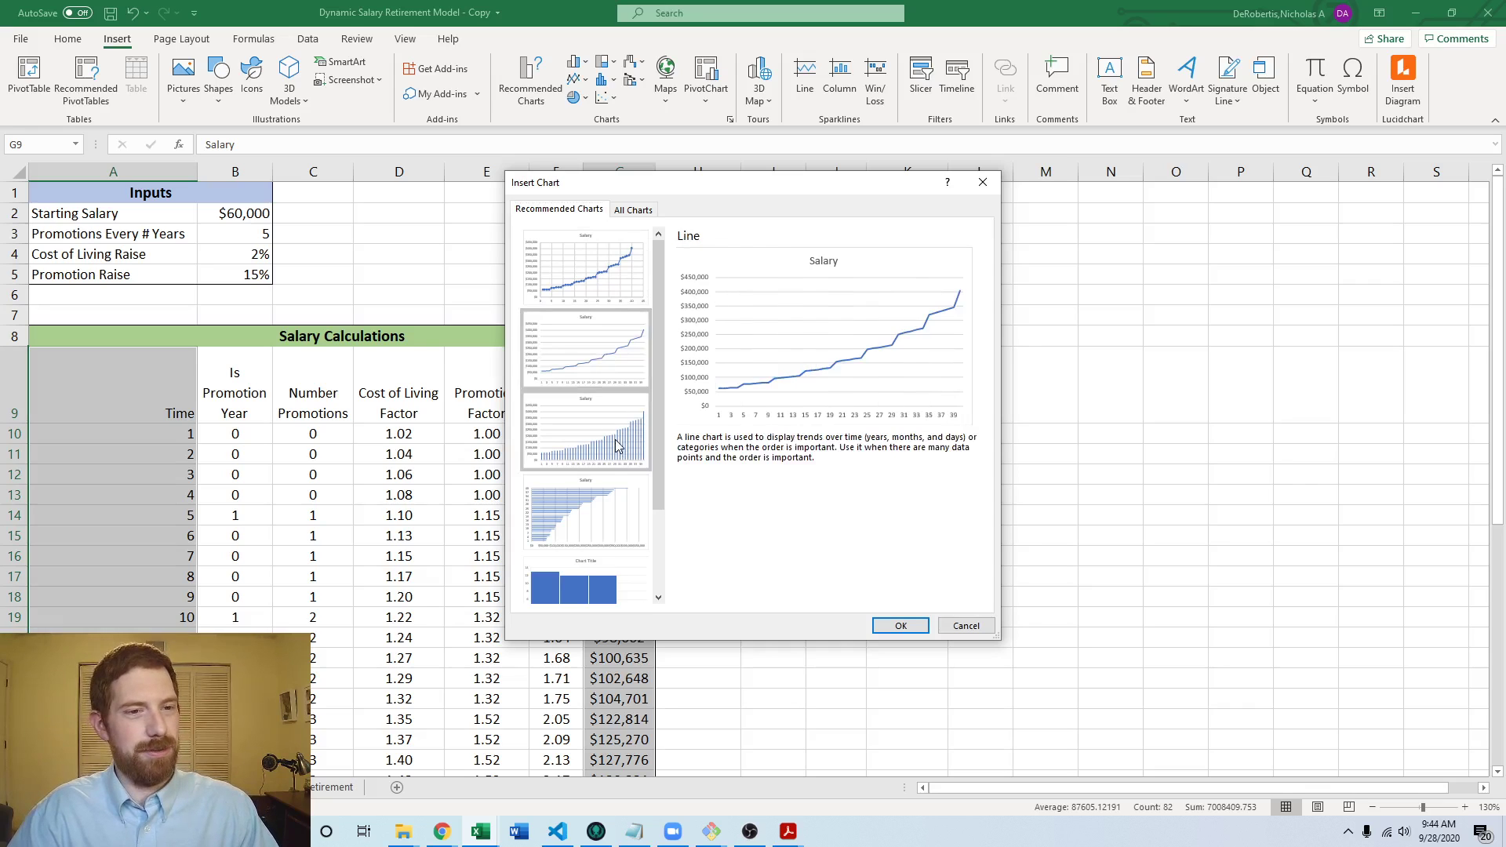
{"action": "left_click", "coordinate": [617, 446]}
{"action": "left_click", "coordinate": [606, 265]}
{"action": "left_click", "coordinate": [600, 353]}
{"action": "left_click", "coordinate": [596, 417]}
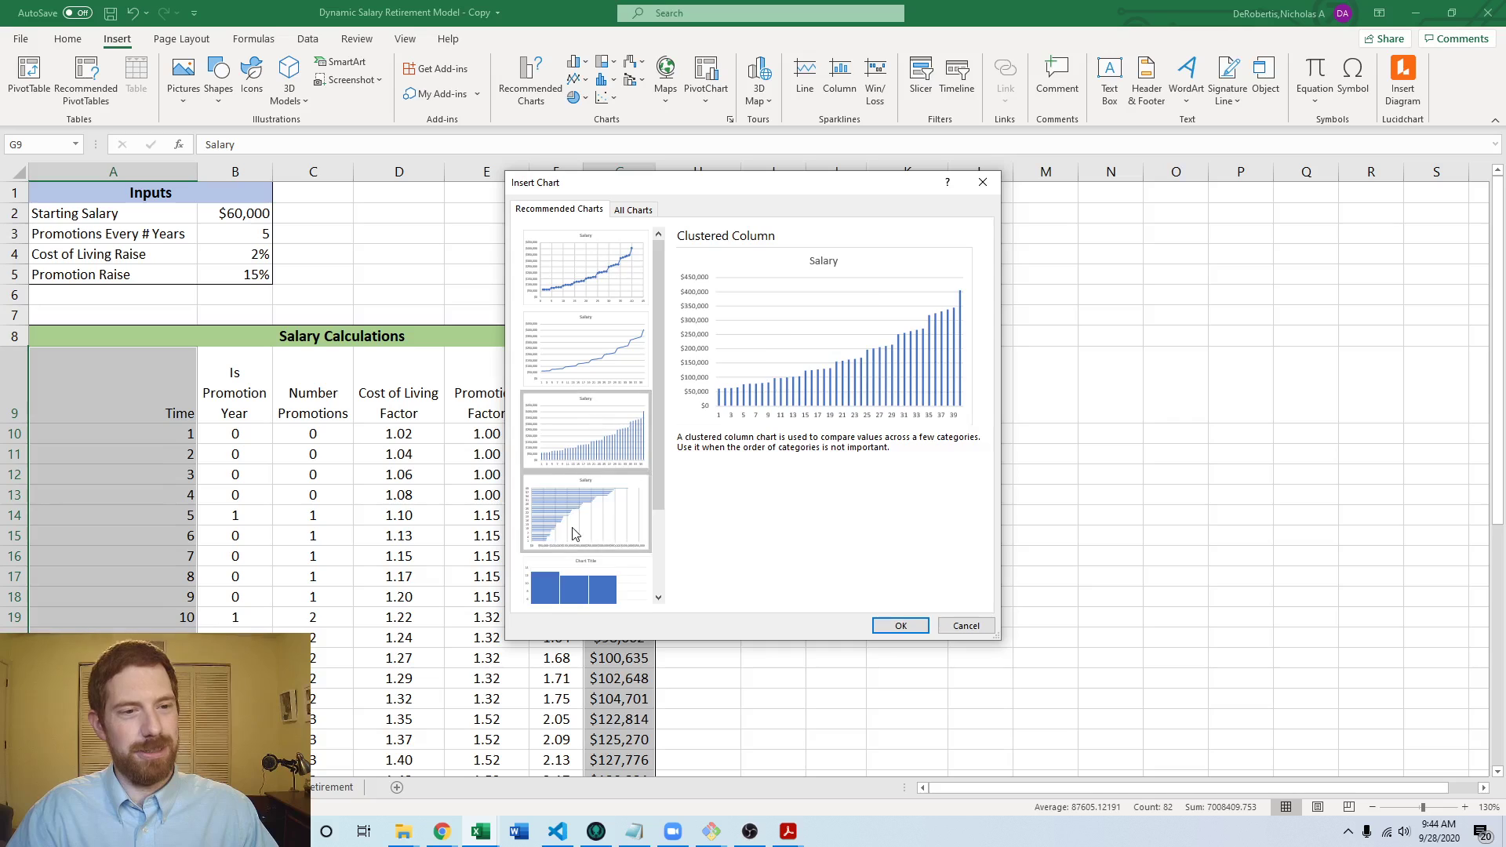
{"action": "left_click", "coordinate": [574, 533]}
{"action": "scroll", "coordinate": [580, 541], "scroll_direction": "down", "scroll_amount": 1}
{"action": "left_click", "coordinate": [595, 567]}
{"action": "left_click", "coordinate": [585, 449]}
{"action": "left_click", "coordinate": [584, 400]}
{"action": "left_click", "coordinate": [585, 480]}
{"action": "left_click", "coordinate": [577, 555]}
{"action": "scroll", "coordinate": [577, 549], "scroll_direction": "up", "scroll_amount": 2}
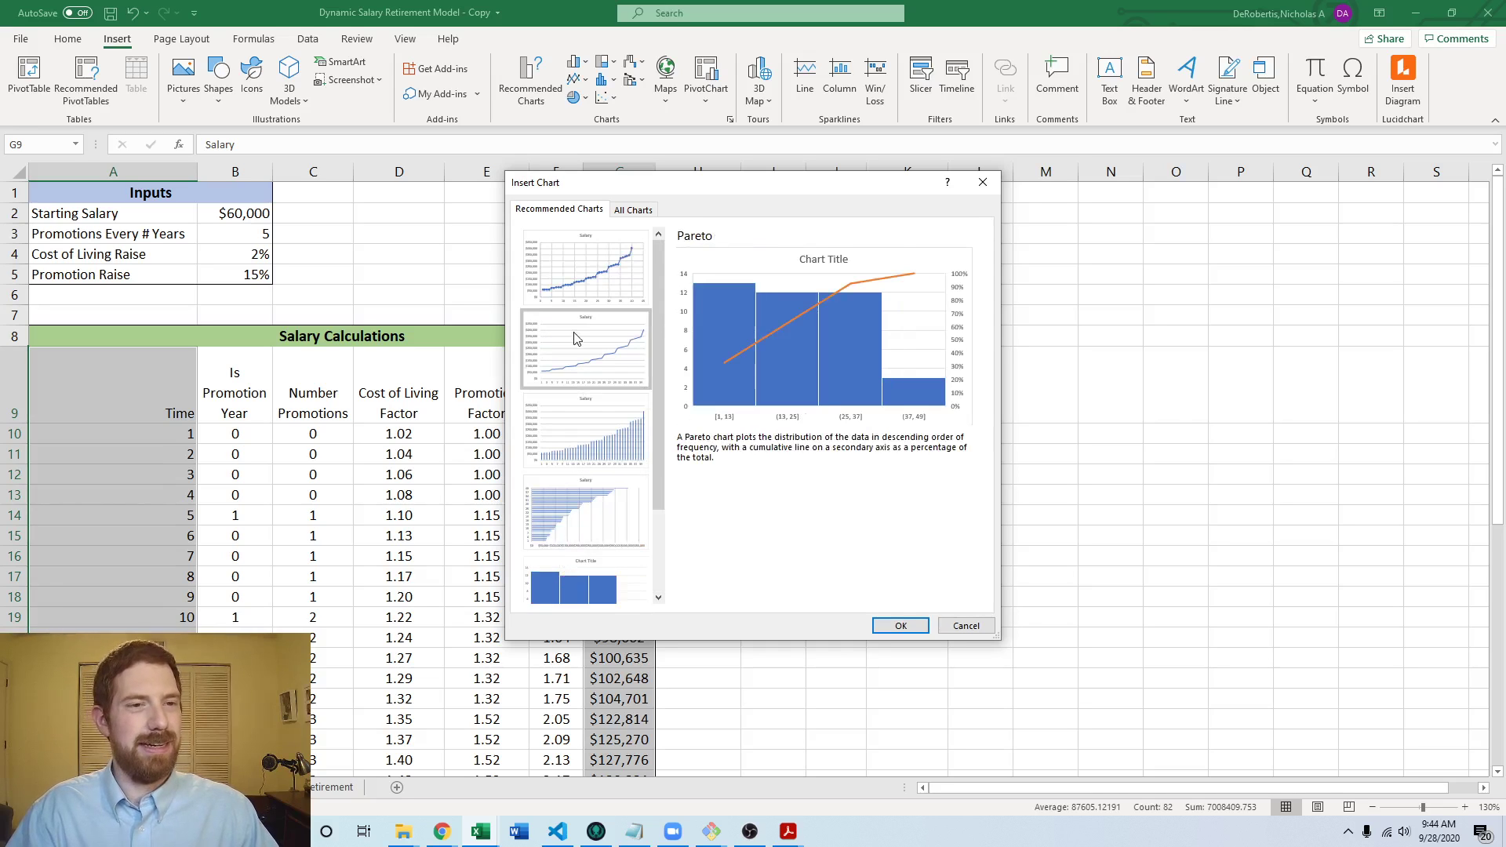
{"action": "left_click", "coordinate": [580, 292]}
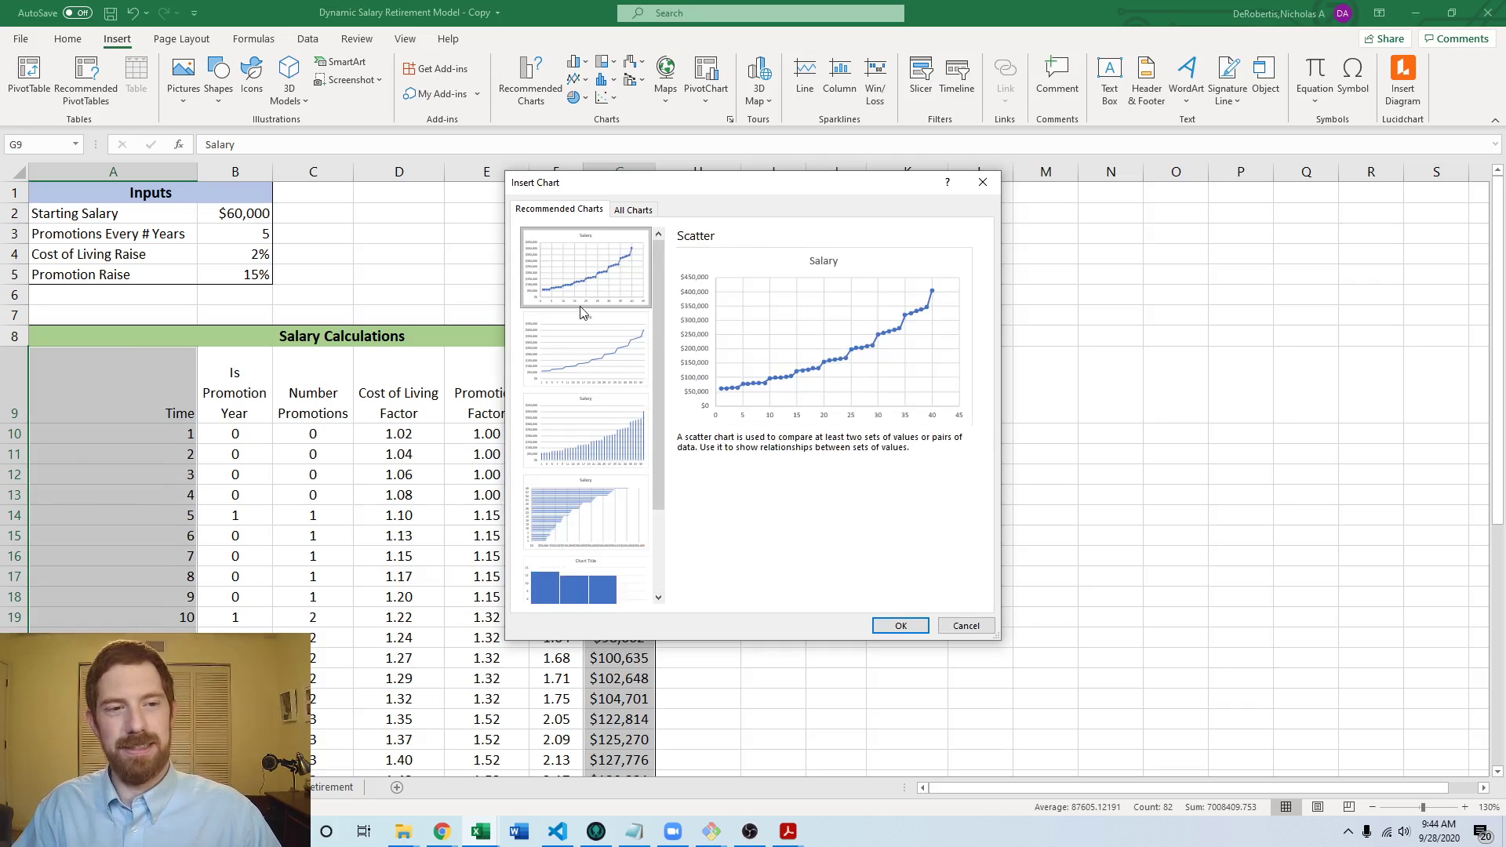
Step: Browse All Charts, previewing line, treemap and waterfall versions of the Salary data
{"action": "left_click", "coordinate": [633, 209]}
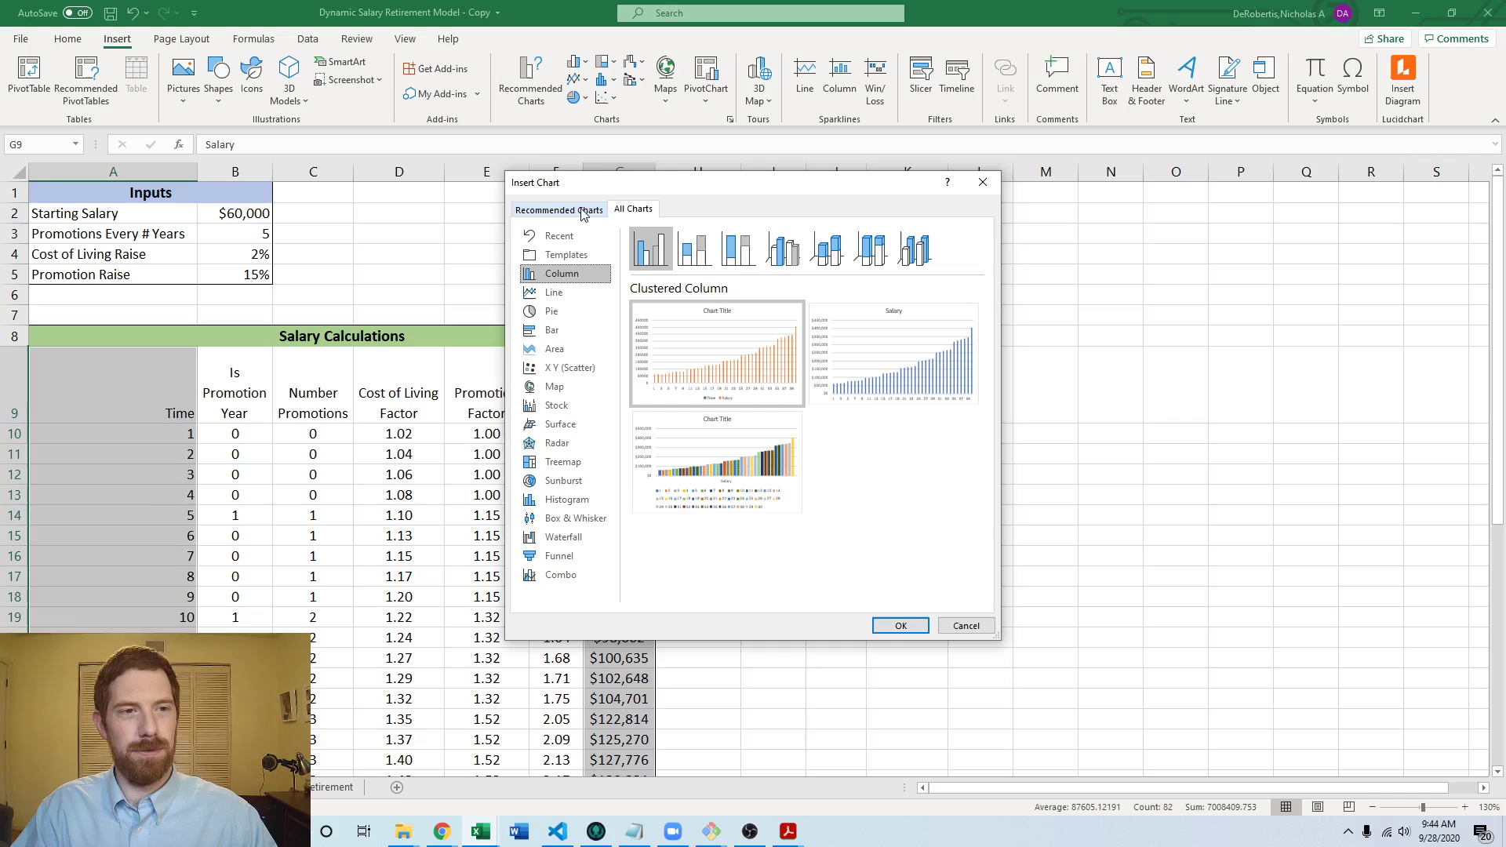
{"action": "left_click", "coordinate": [583, 294]}
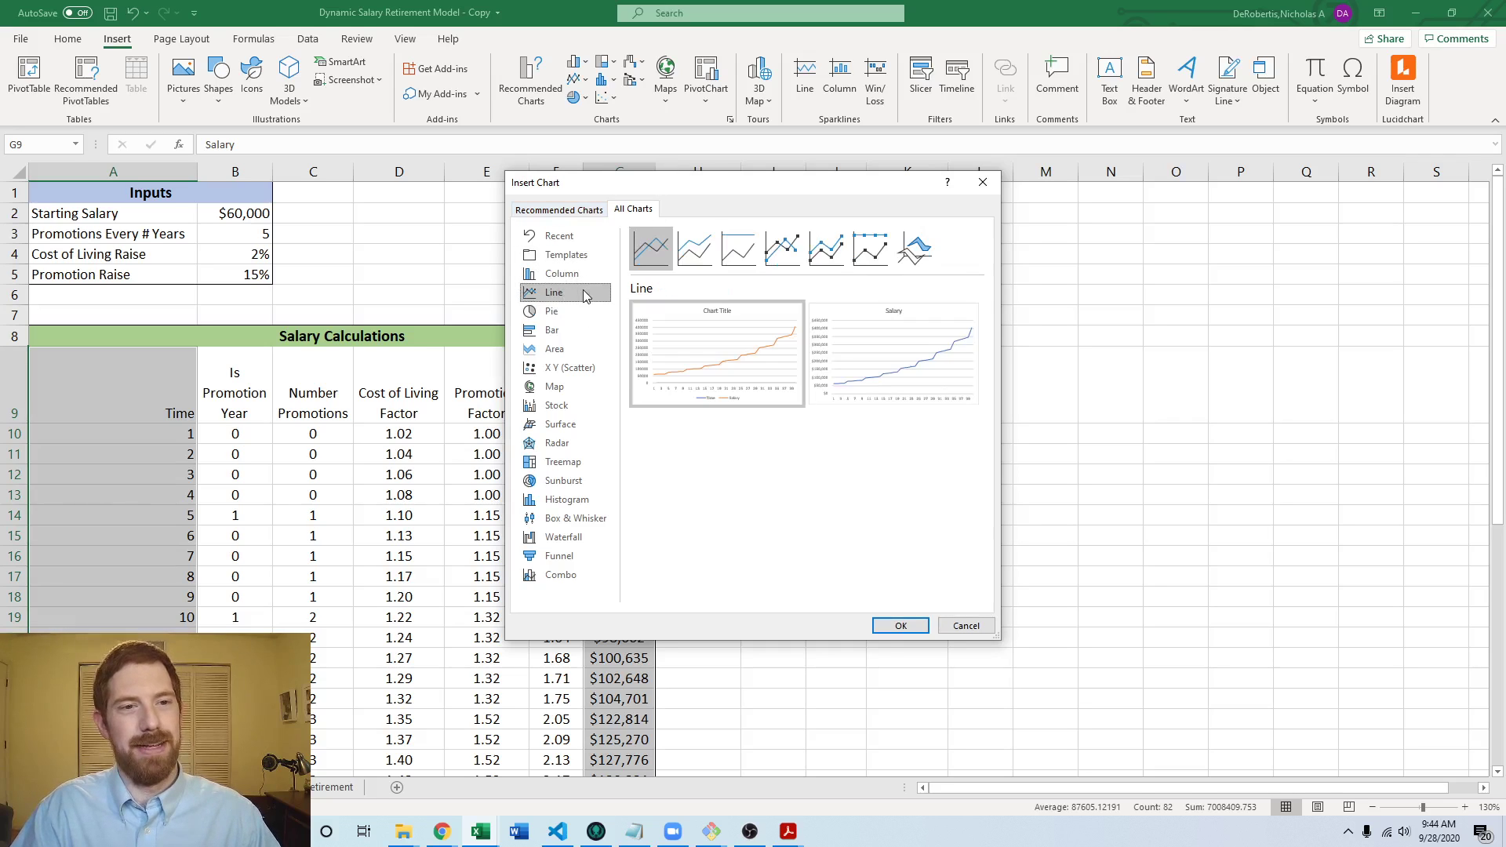
{"action": "left_click", "coordinate": [580, 349]}
{"action": "left_click", "coordinate": [569, 480]}
{"action": "left_click", "coordinate": [580, 536]}
{"action": "left_click", "coordinate": [581, 556]}
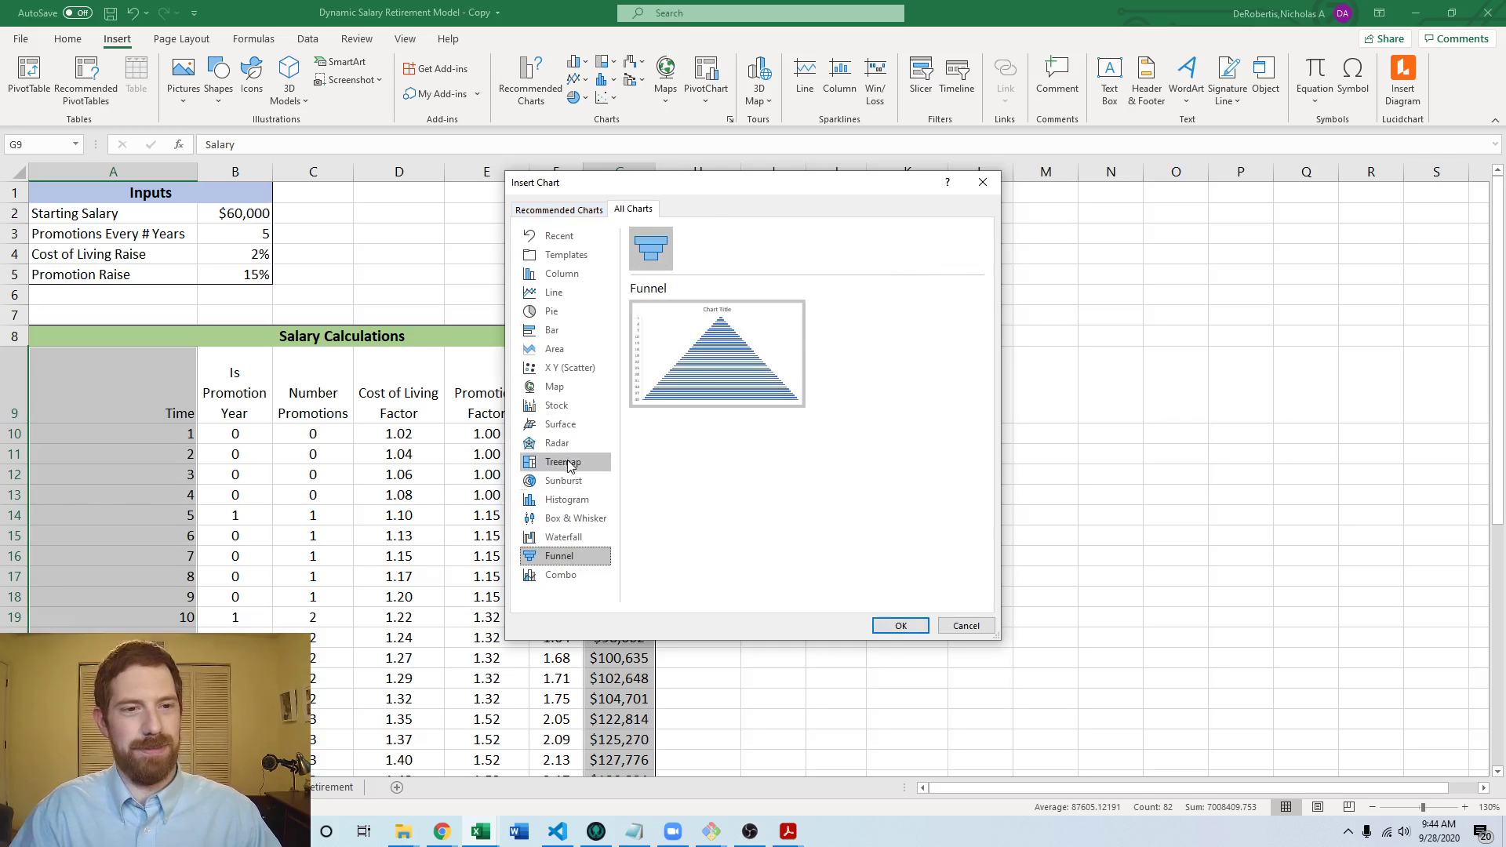
{"action": "left_click", "coordinate": [567, 463]}
{"action": "left_click", "coordinate": [579, 537]}
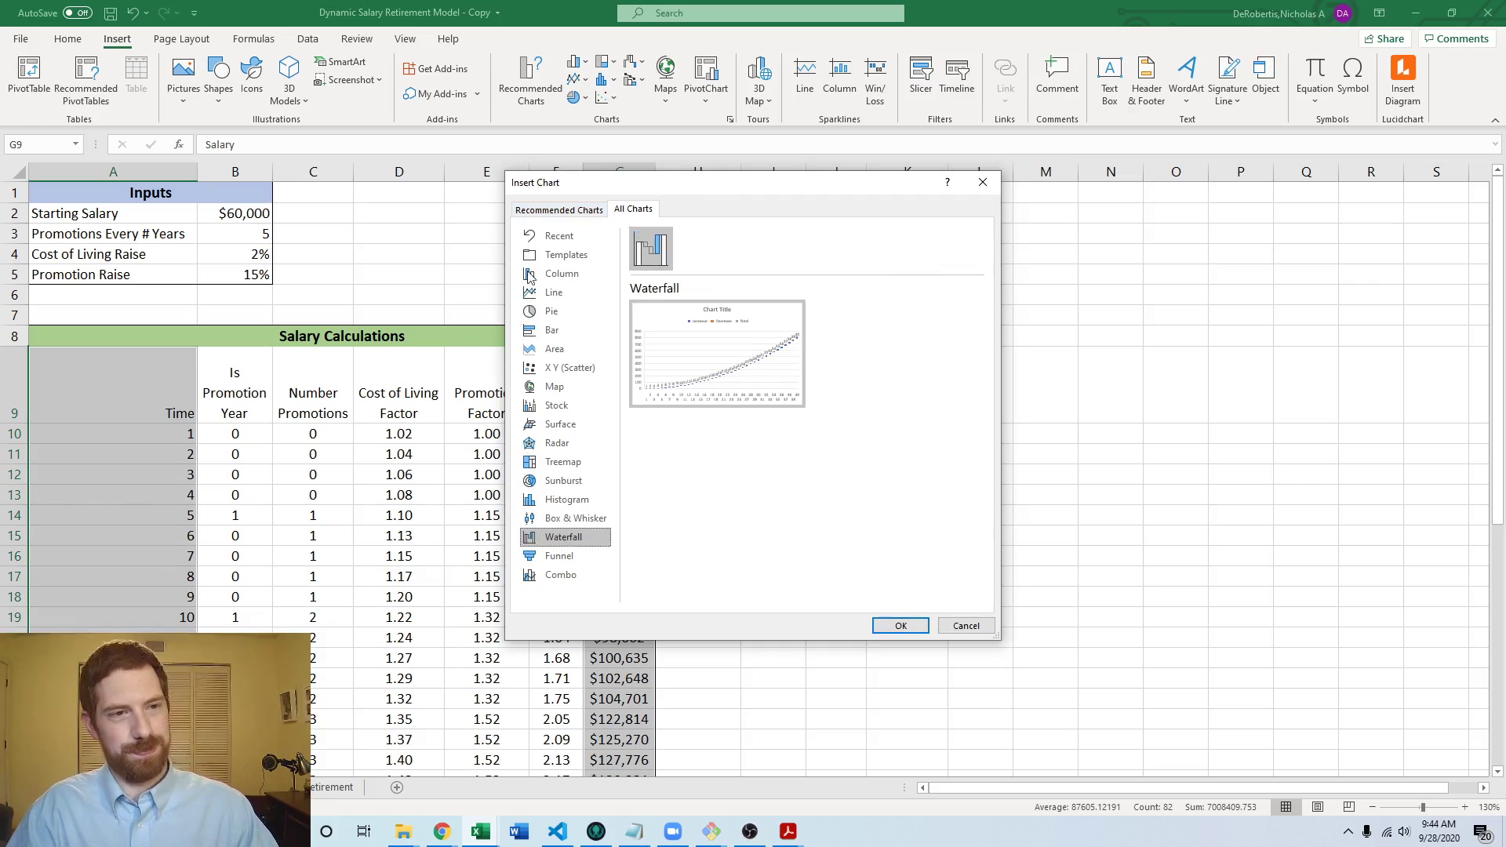
Step: Choose the recommended Salary line chart and insert it into the sheet
{"action": "left_click", "coordinate": [539, 208]}
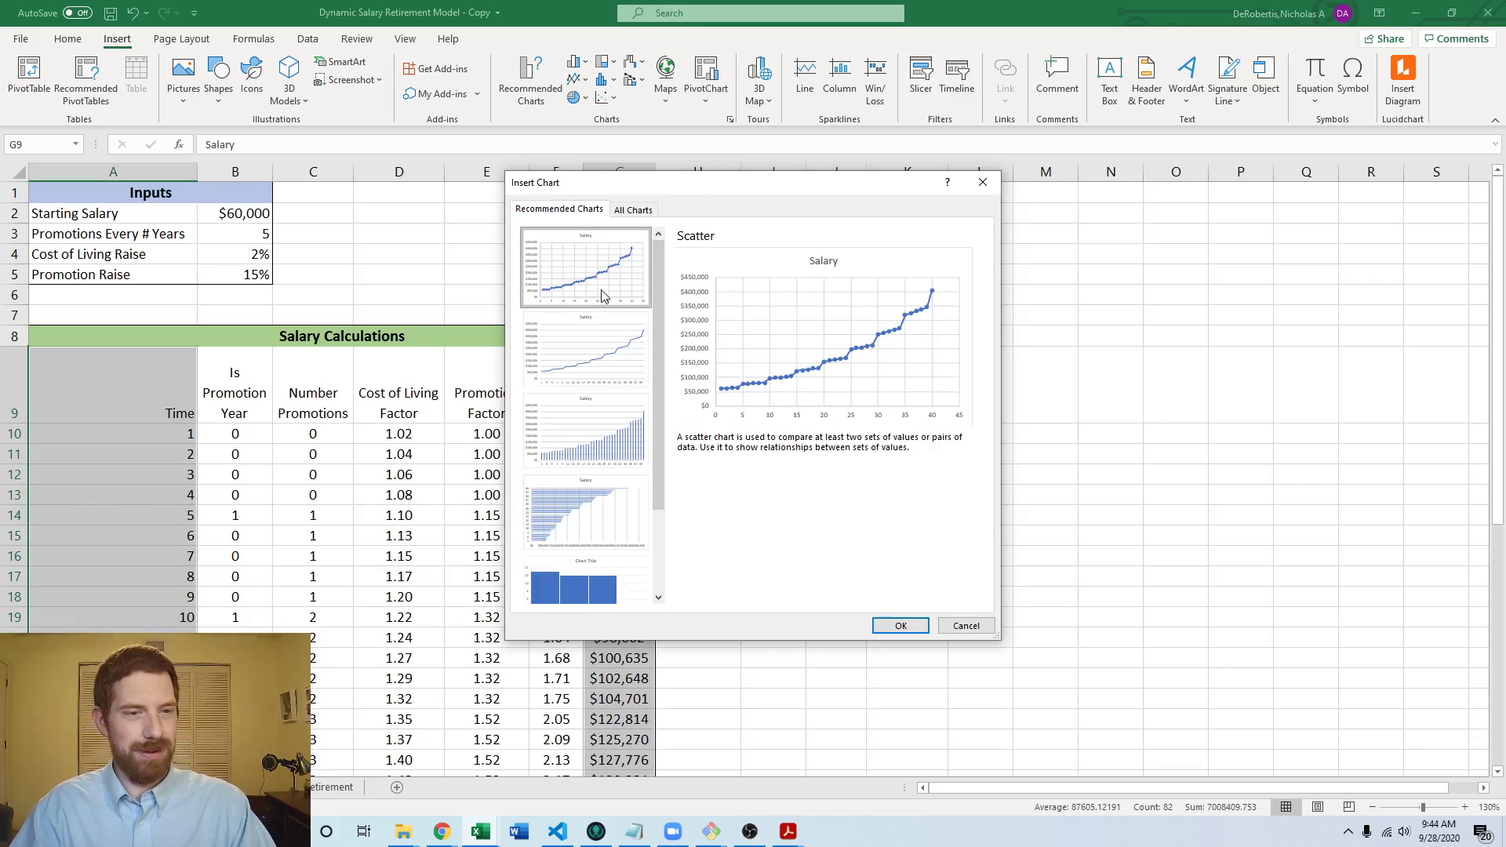
{"action": "left_click", "coordinate": [601, 343]}
{"action": "left_click", "coordinate": [591, 283]}
{"action": "left_click", "coordinate": [613, 364]}
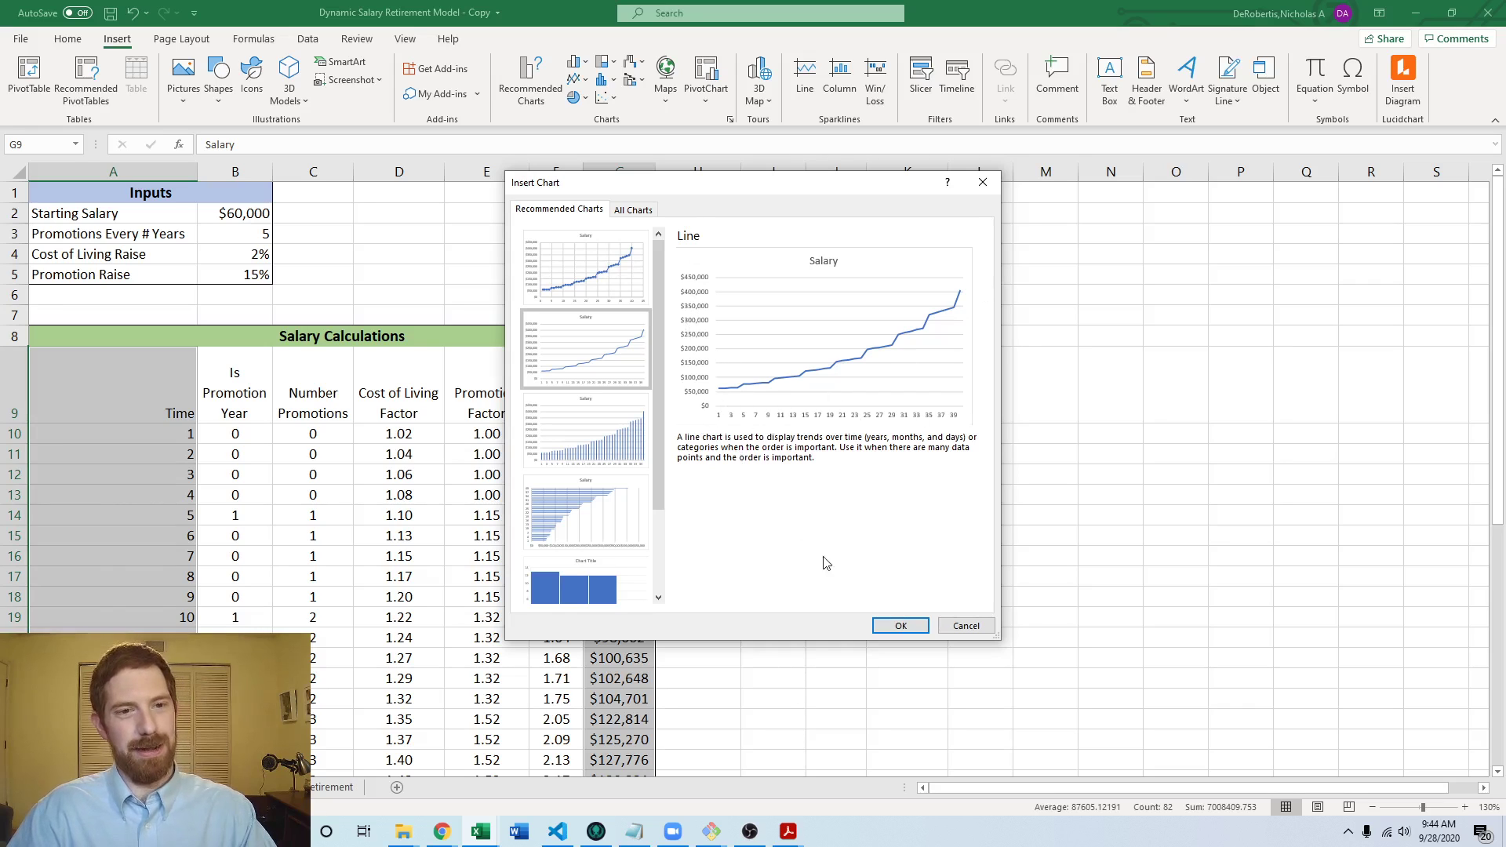
{"action": "left_click", "coordinate": [901, 626]}
Step: Drag the Salary line chart up, clear of the Salary column
{"action": "left_click_drag", "start_coordinate": [842, 354], "coordinate": [1039, 235]}
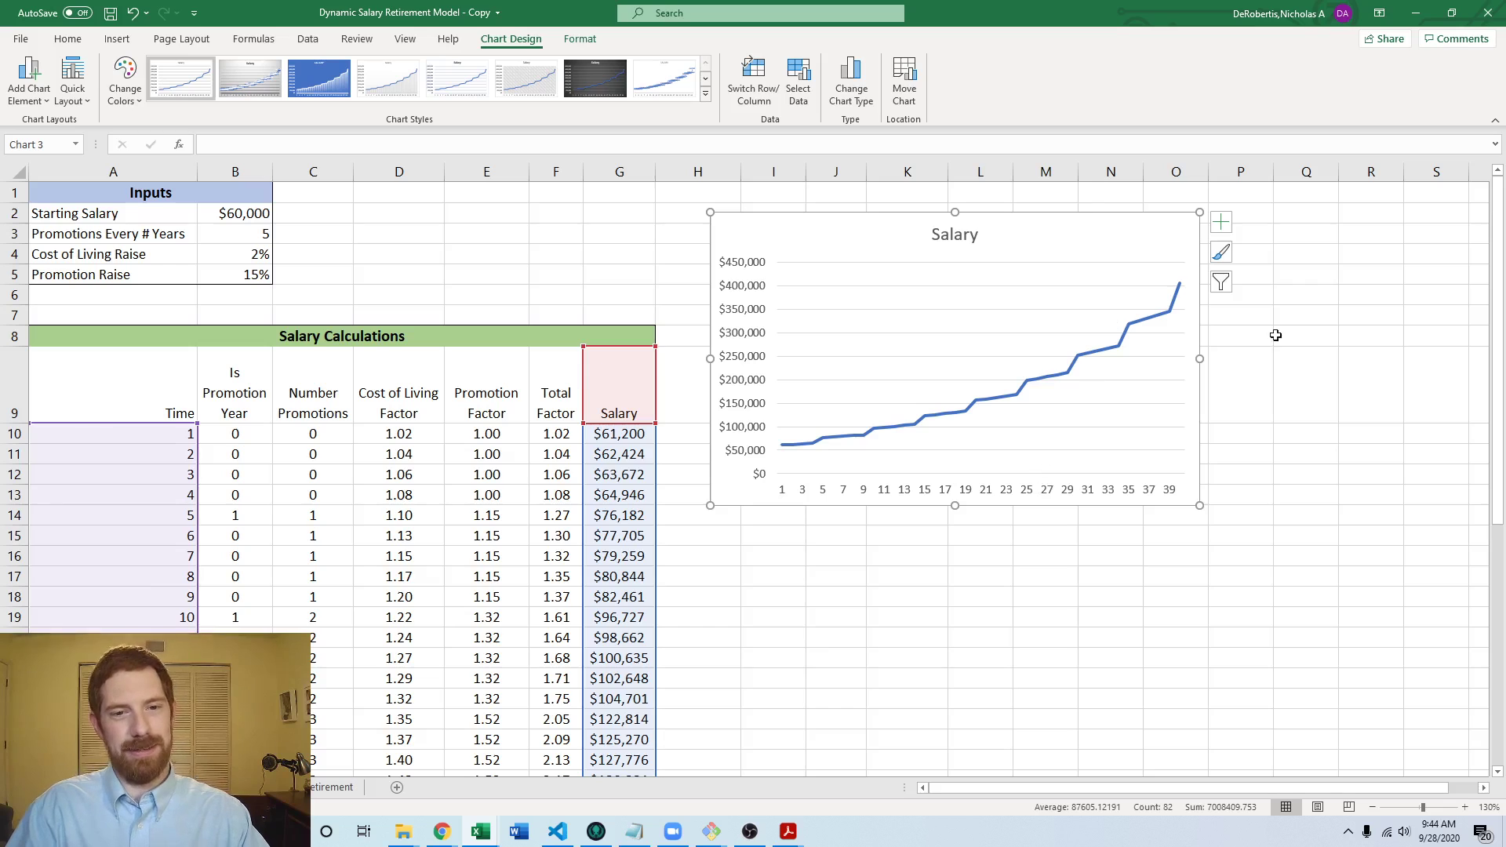
{"action": "left_click", "coordinate": [1357, 365]}
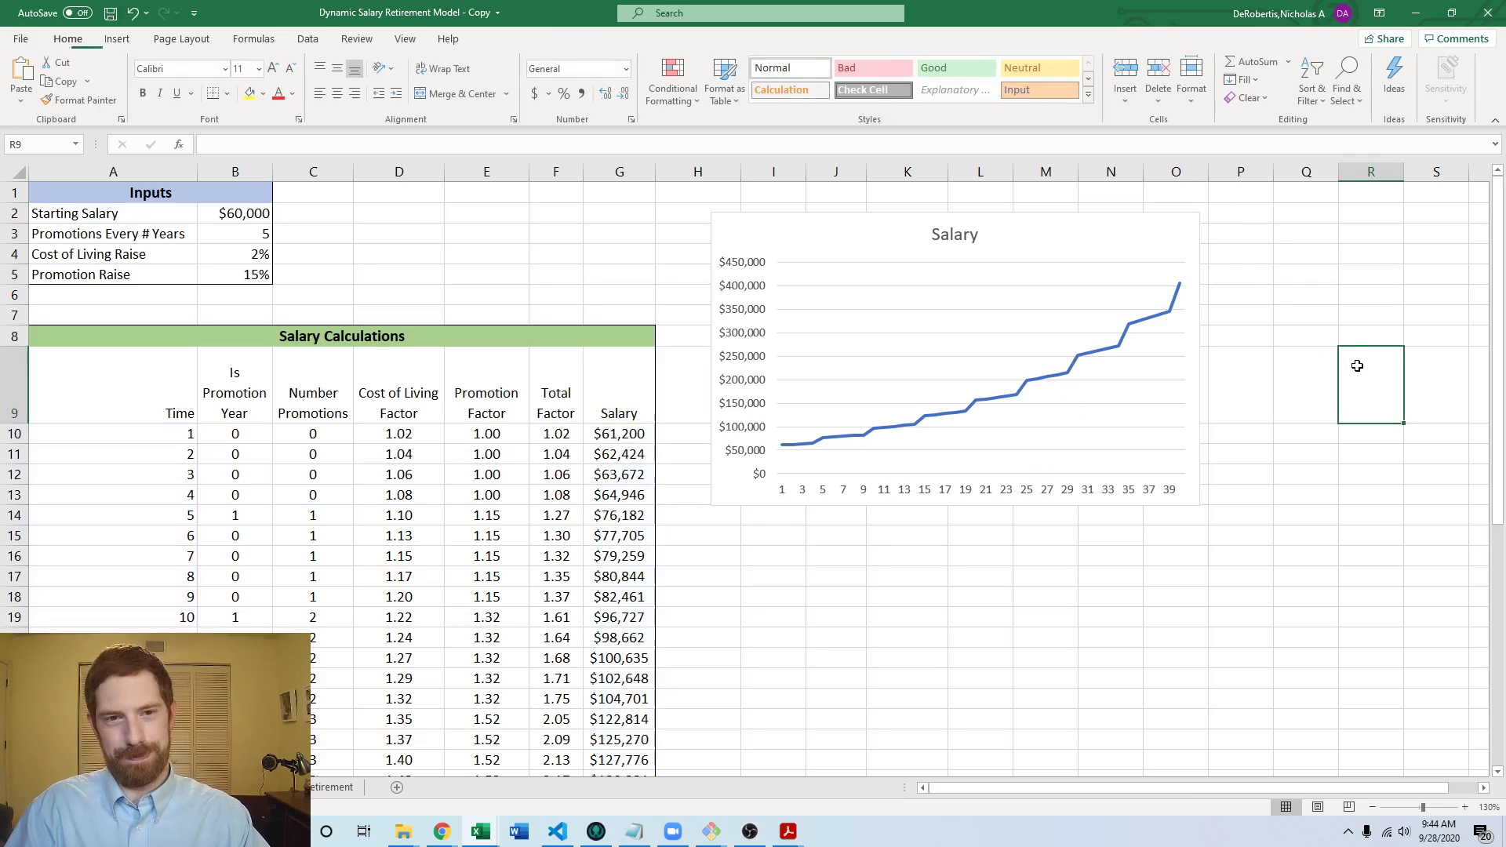
{"action": "left_click", "coordinate": [1305, 298]}
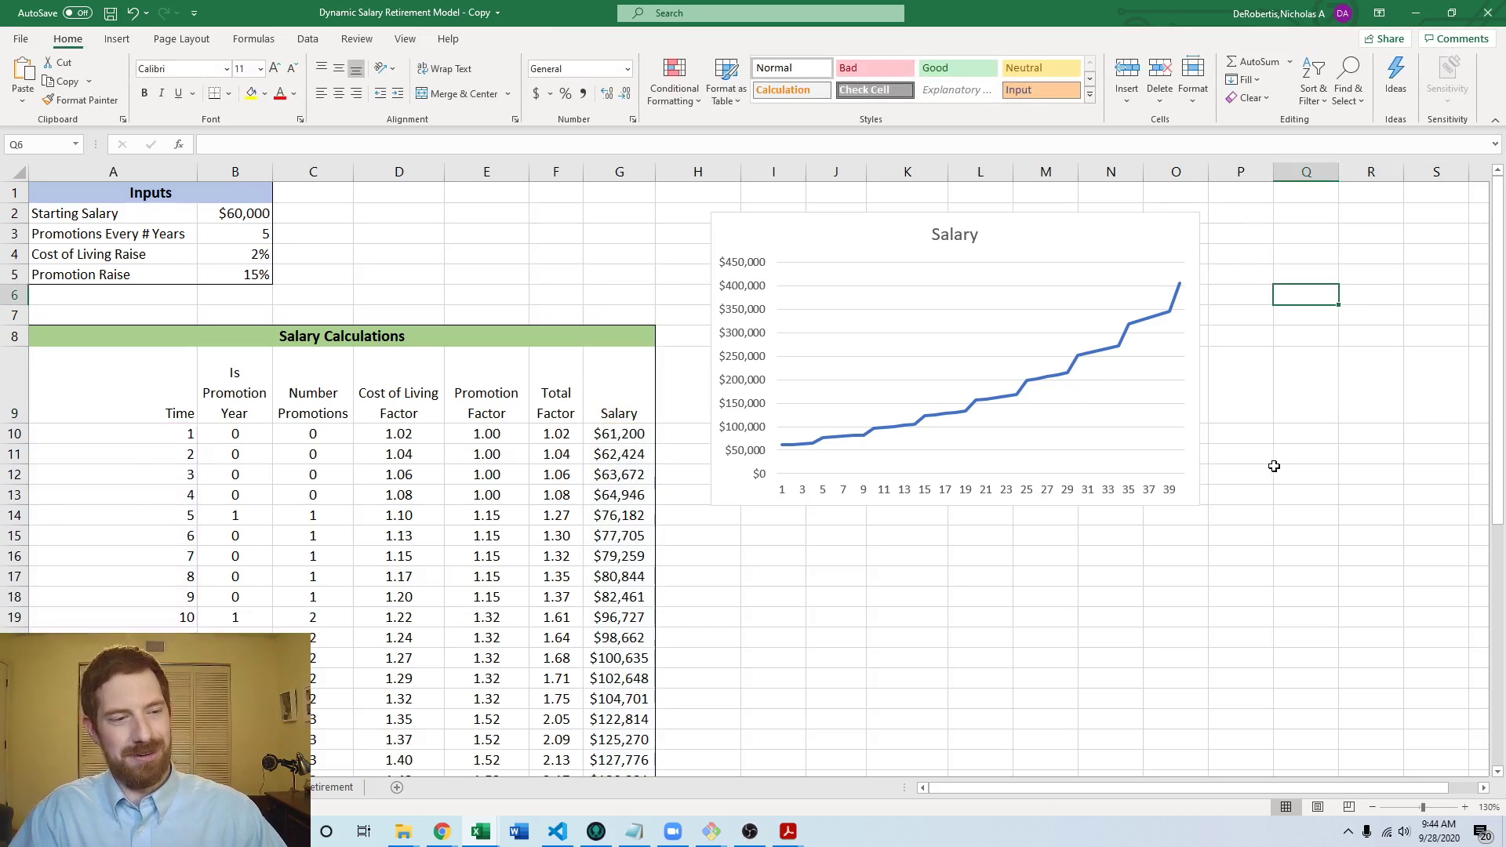
{"action": "key", "text": "ctrl+Page_Up"}
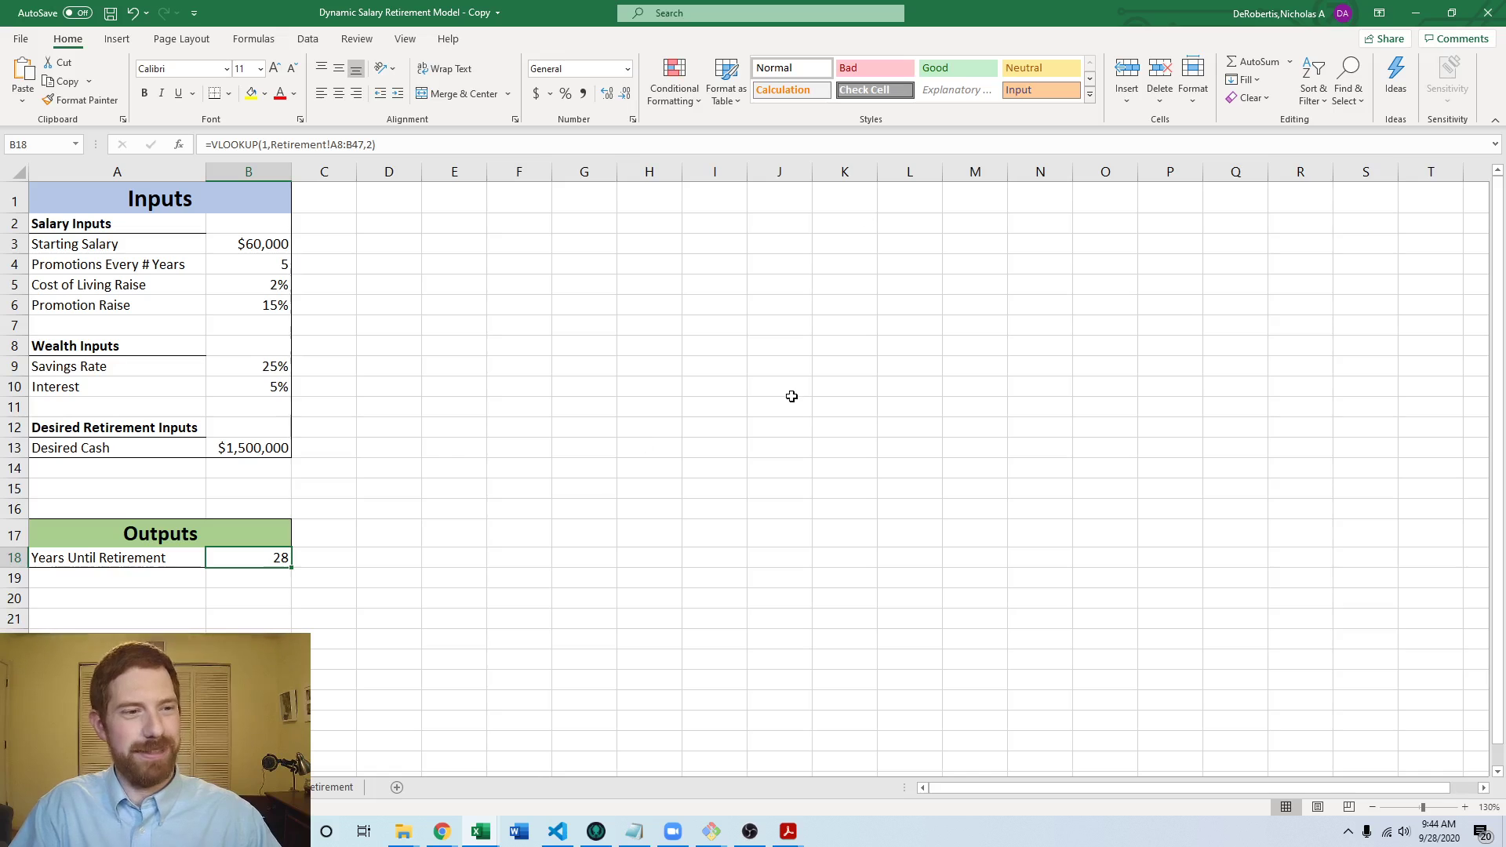
{"action": "key", "text": "ctrl+Page_Down"}
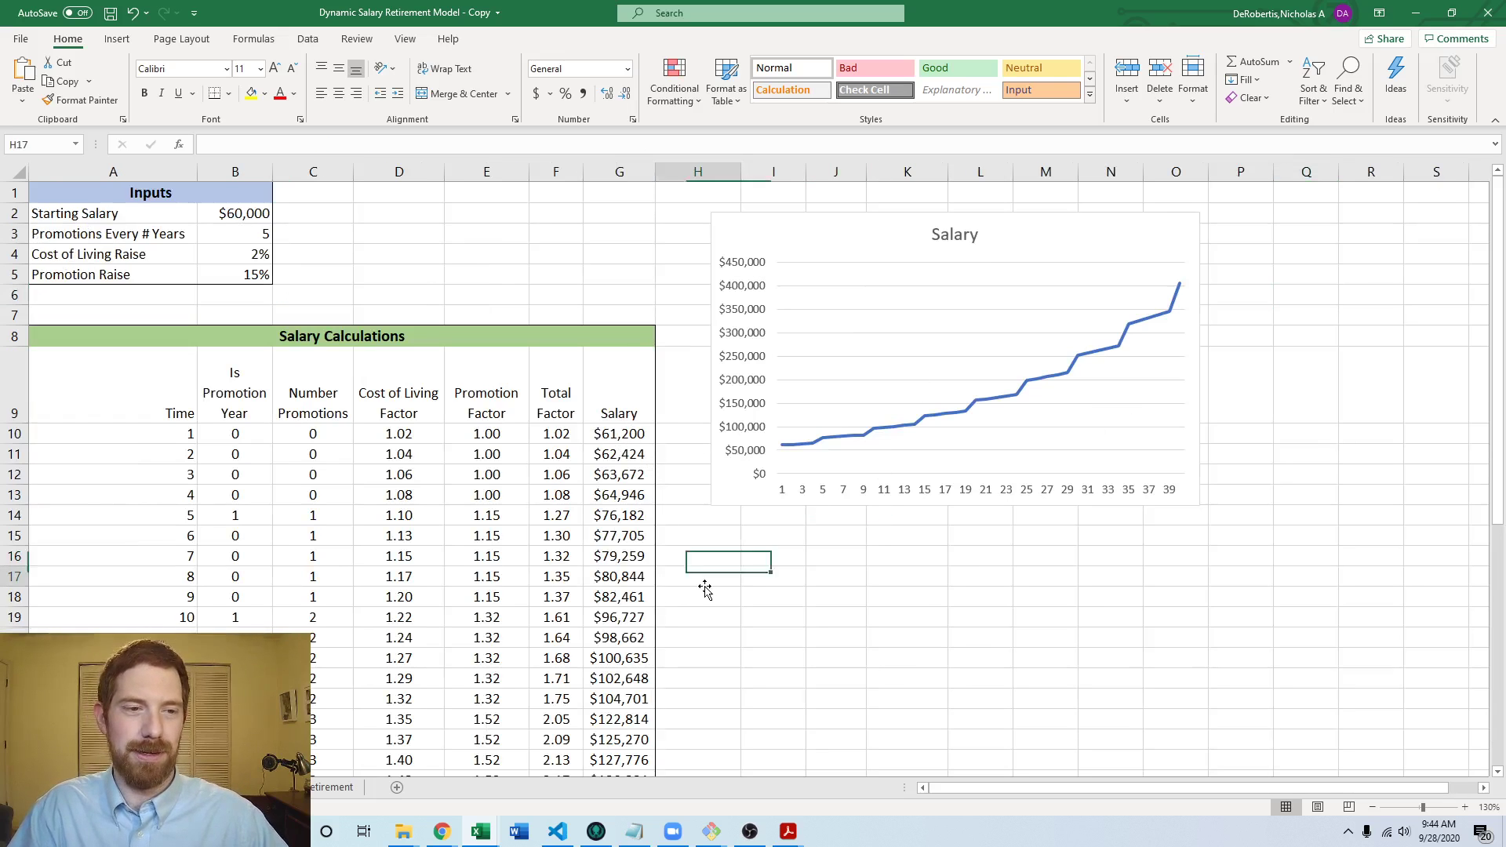
Step: Cut the Salary chart and pick cell H3 on the Inputs sheet as its destination
{"action": "left_click", "coordinate": [811, 240]}
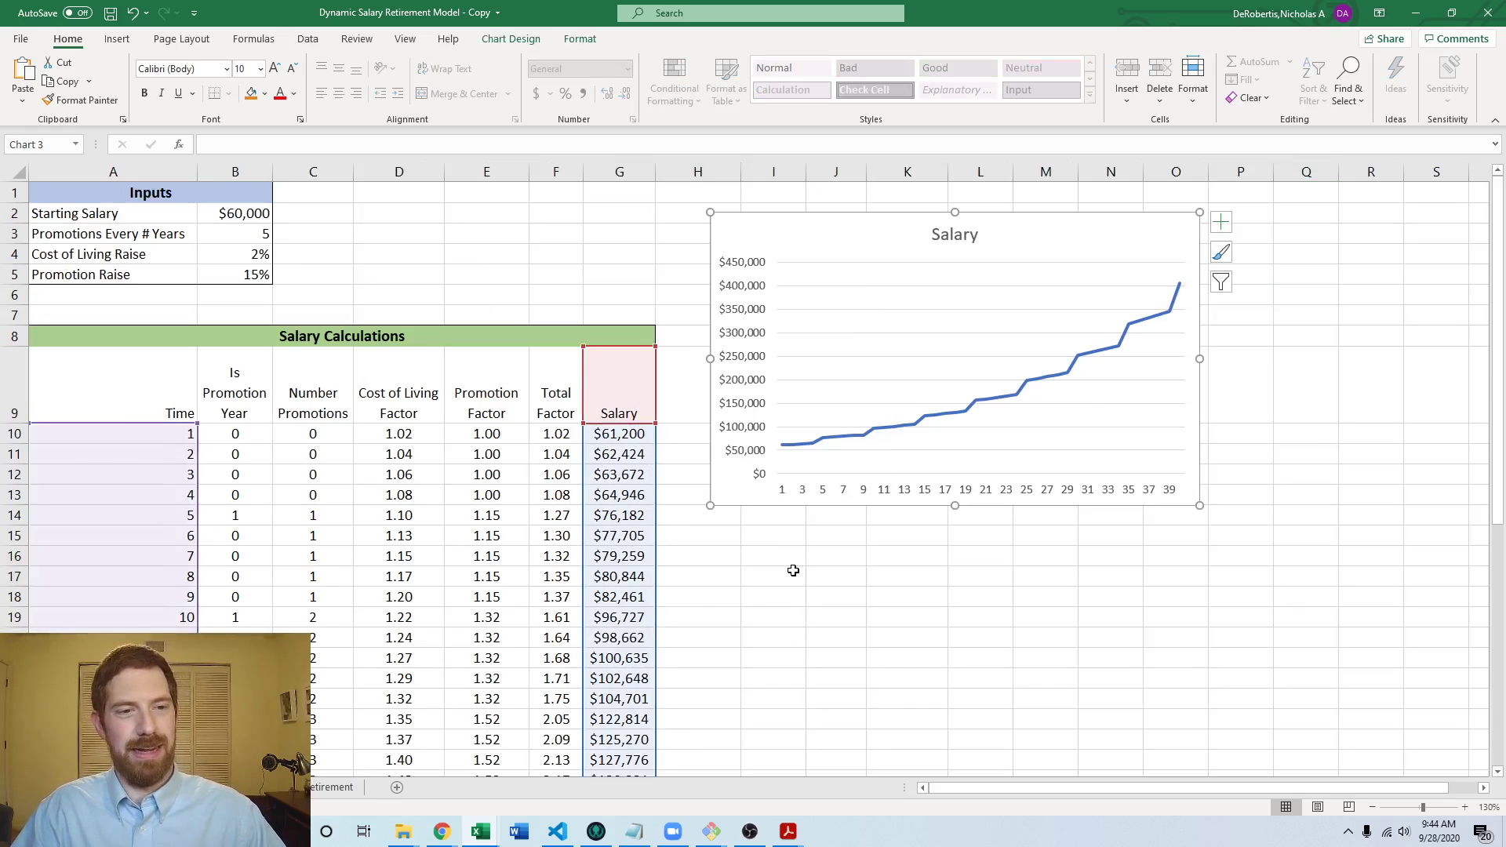
{"action": "left_click", "coordinate": [794, 573]}
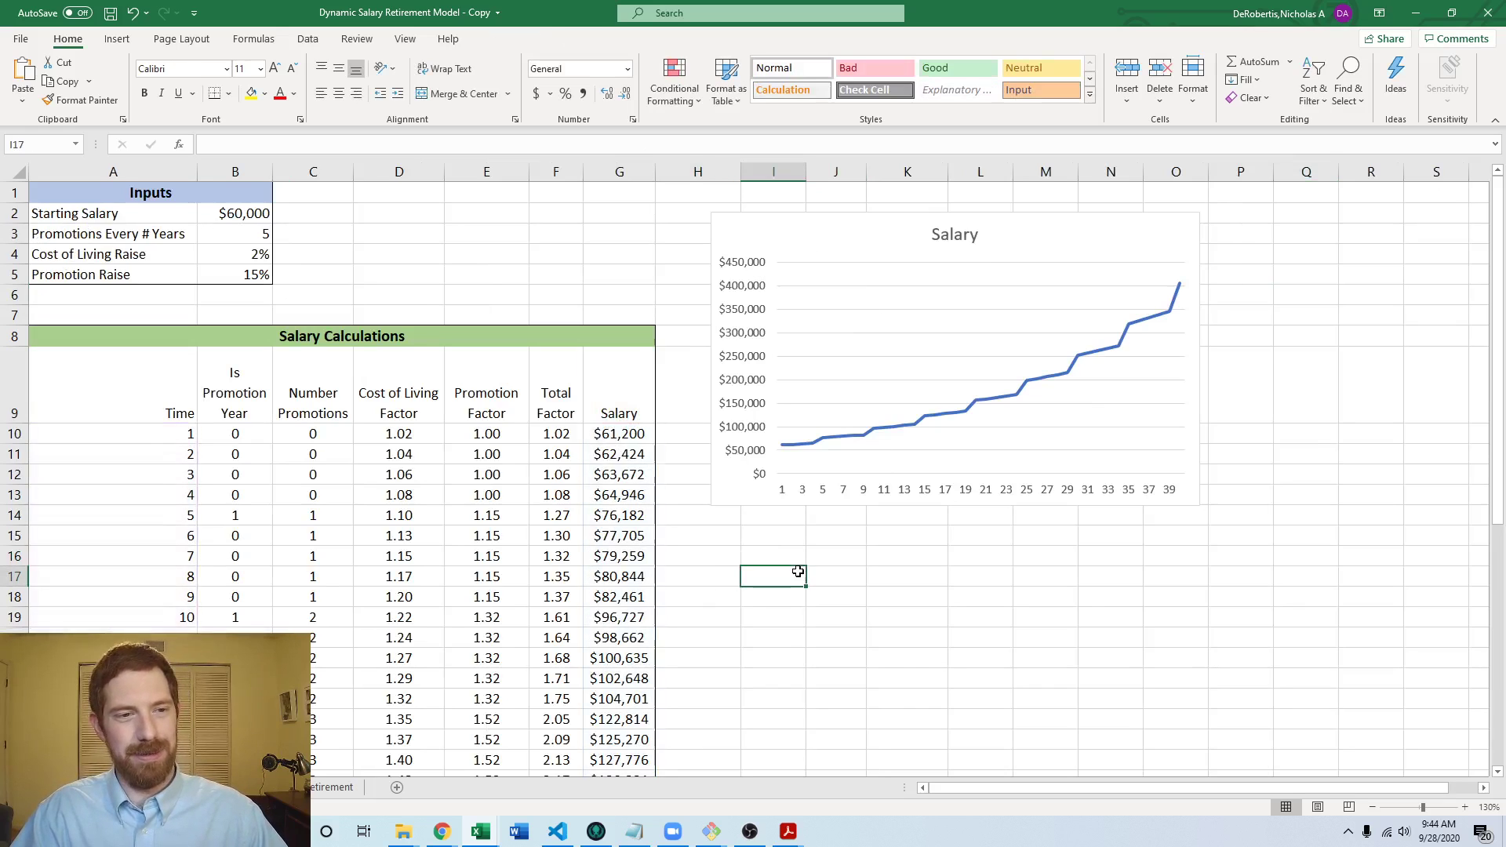
{"action": "left_click", "coordinate": [844, 231]}
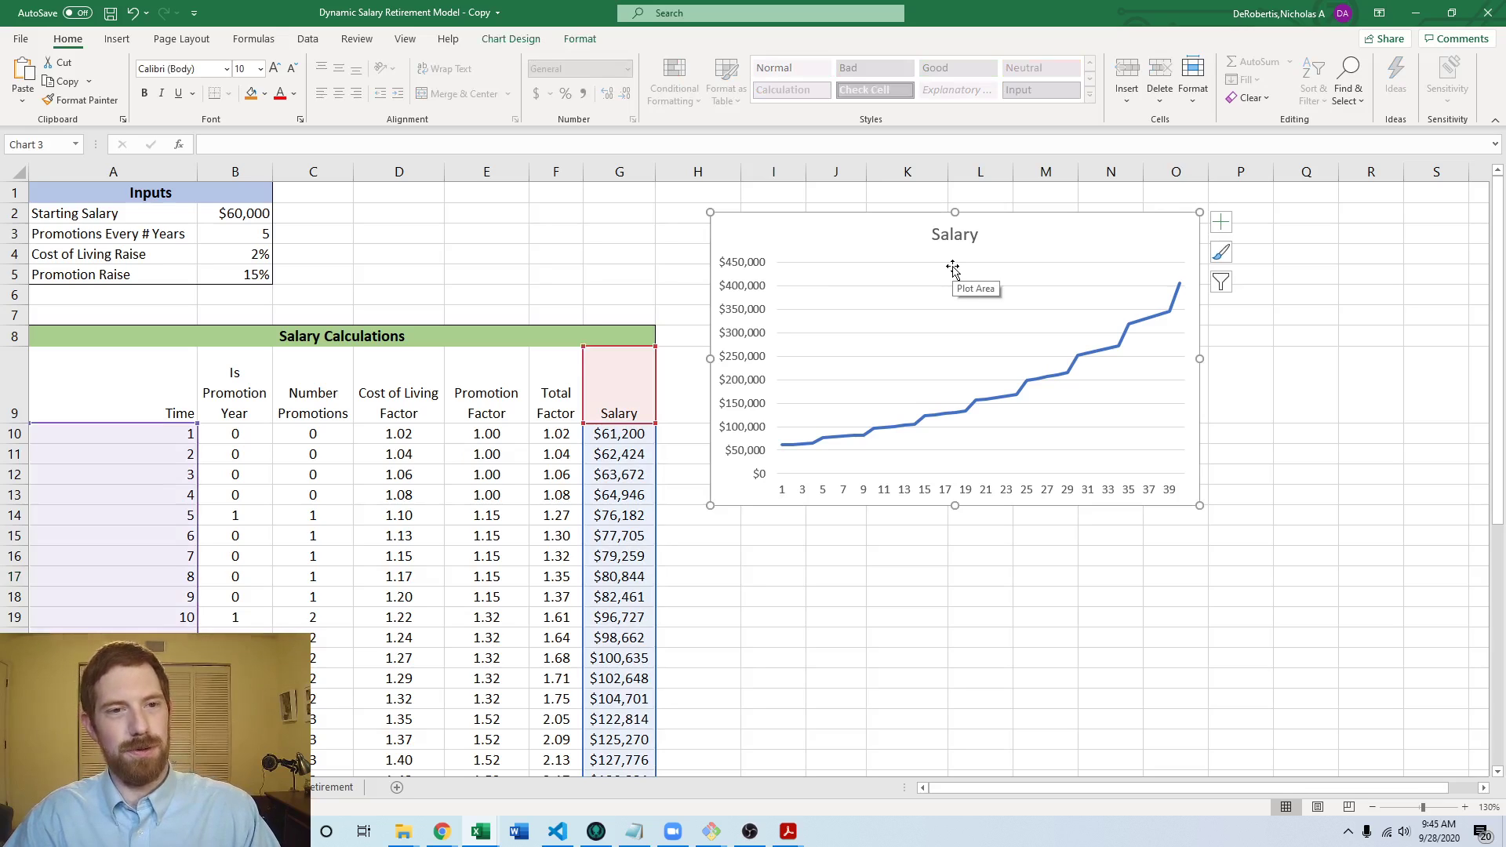
{"action": "key", "text": "Delete"}
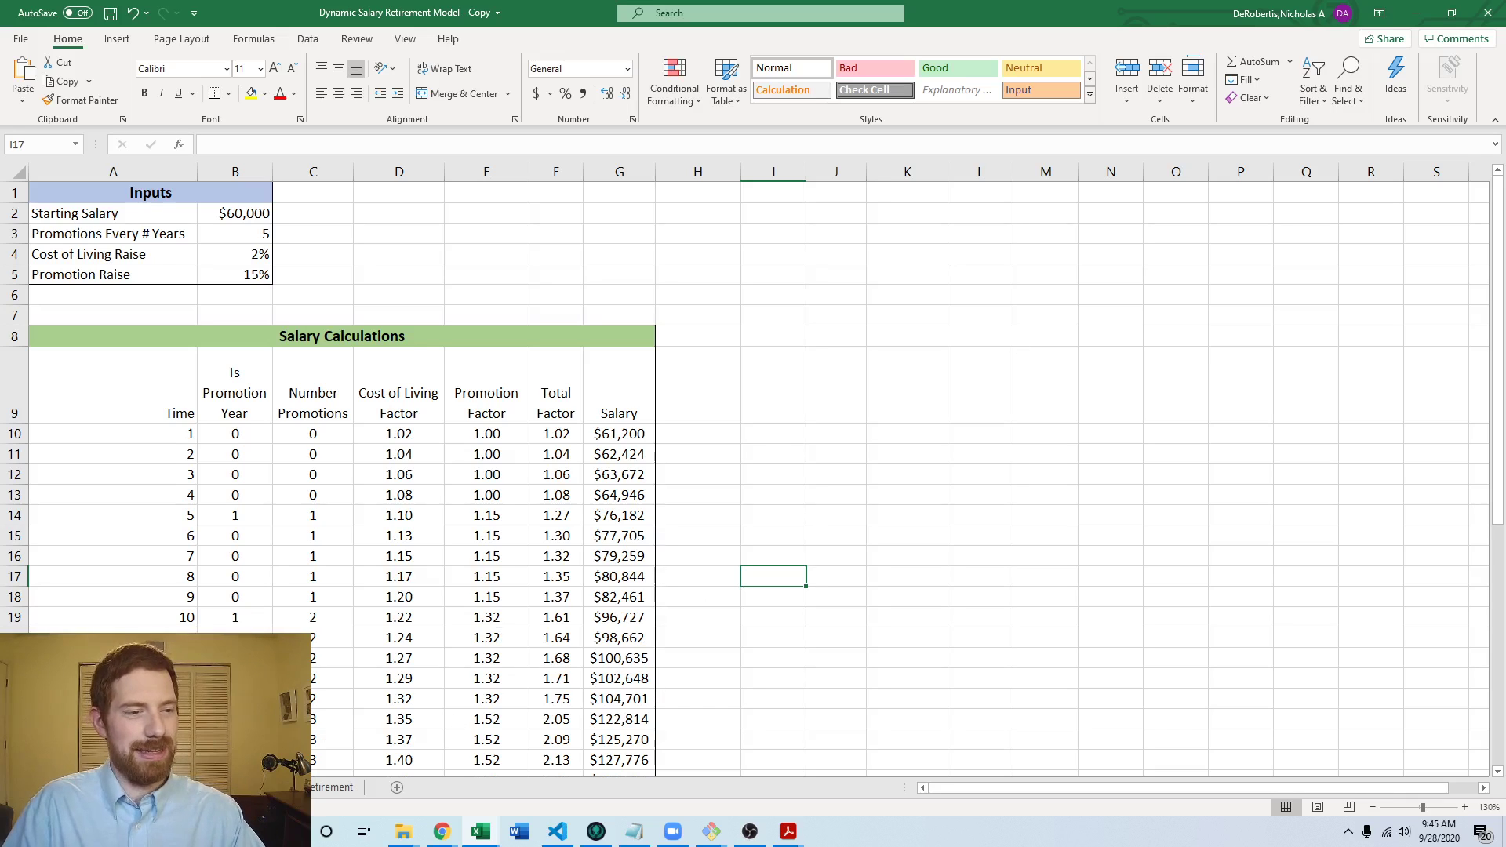
{"action": "key", "text": "ctrl+Page_Up"}
{"action": "left_click", "coordinate": [654, 244]}
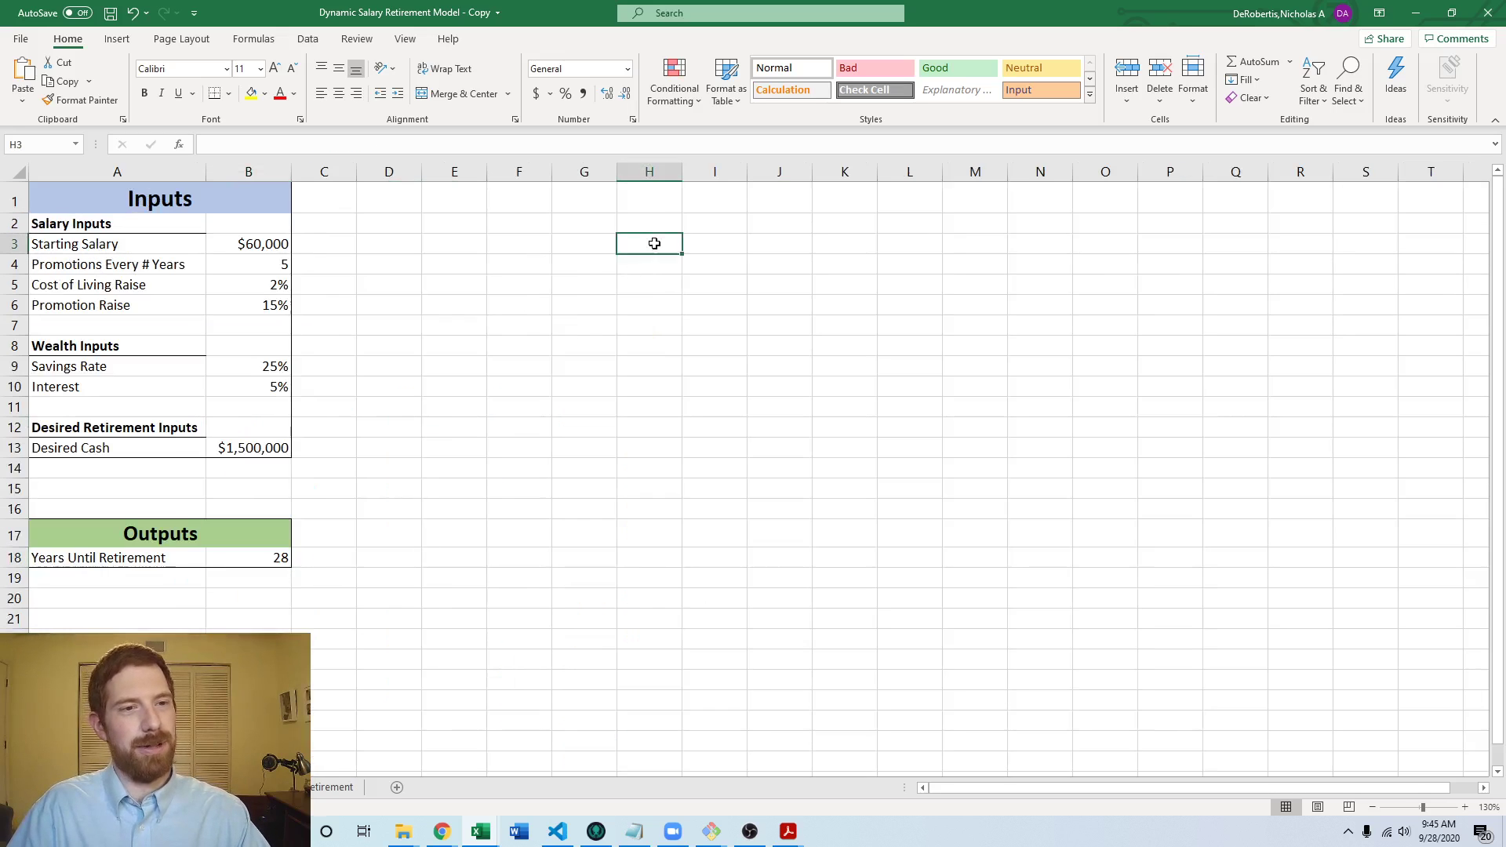
Step: Paste the Salary chart at H3 and position it next to the inputs, around columns D–J
{"action": "key", "text": "ctrl+v"}
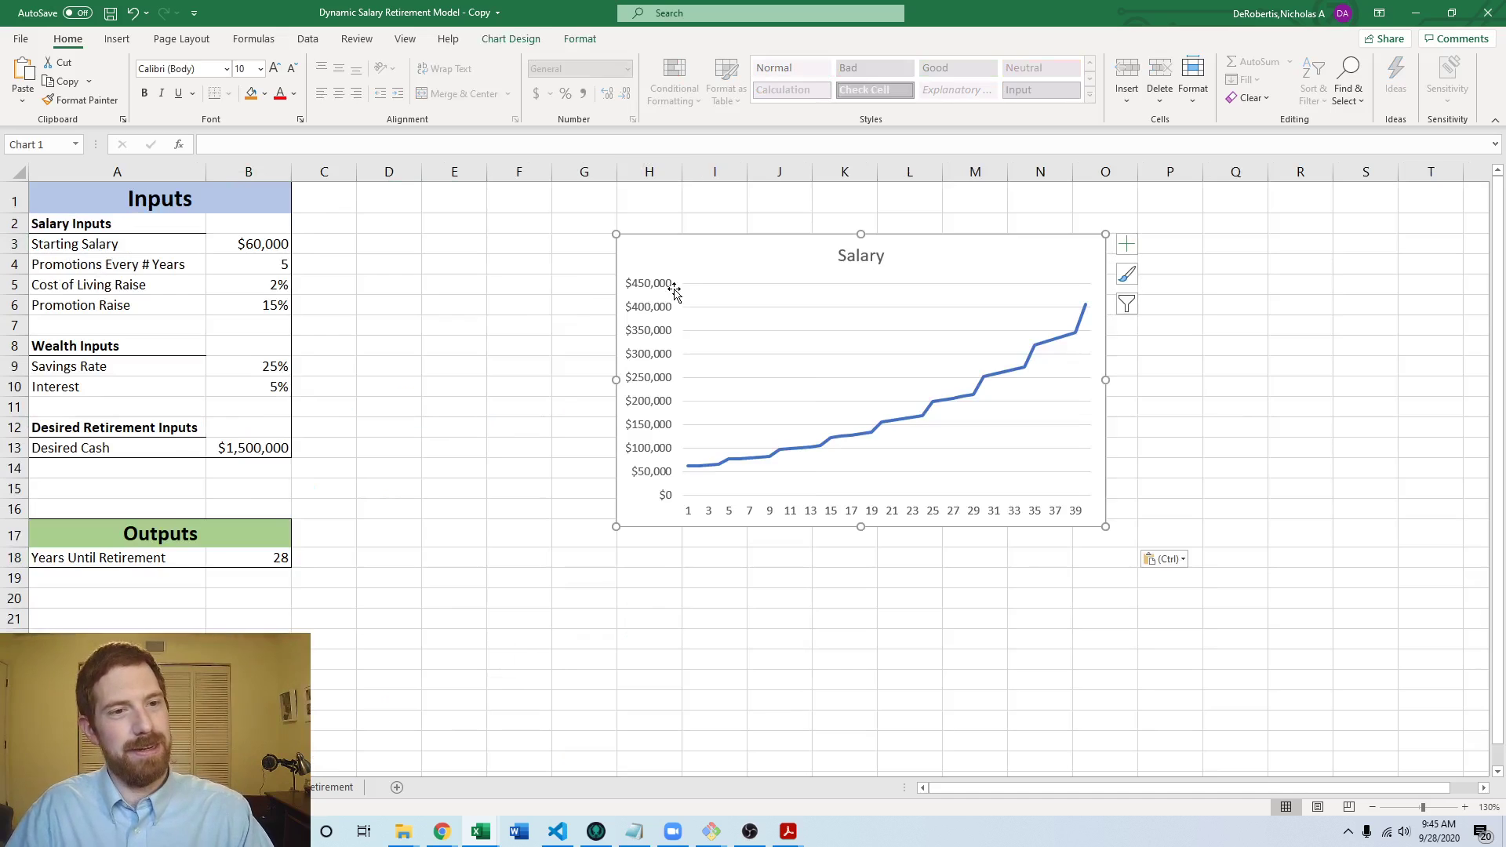
{"action": "left_click_drag", "start_coordinate": [725, 255], "coordinate": [531, 225]}
{"action": "left_click", "coordinate": [777, 600]}
{"action": "left_click", "coordinate": [649, 558]}
Step: Test promotions every 2 years, restore 5, and nudge the Salary chart slightly left
{"action": "left_click", "coordinate": [382, 416]}
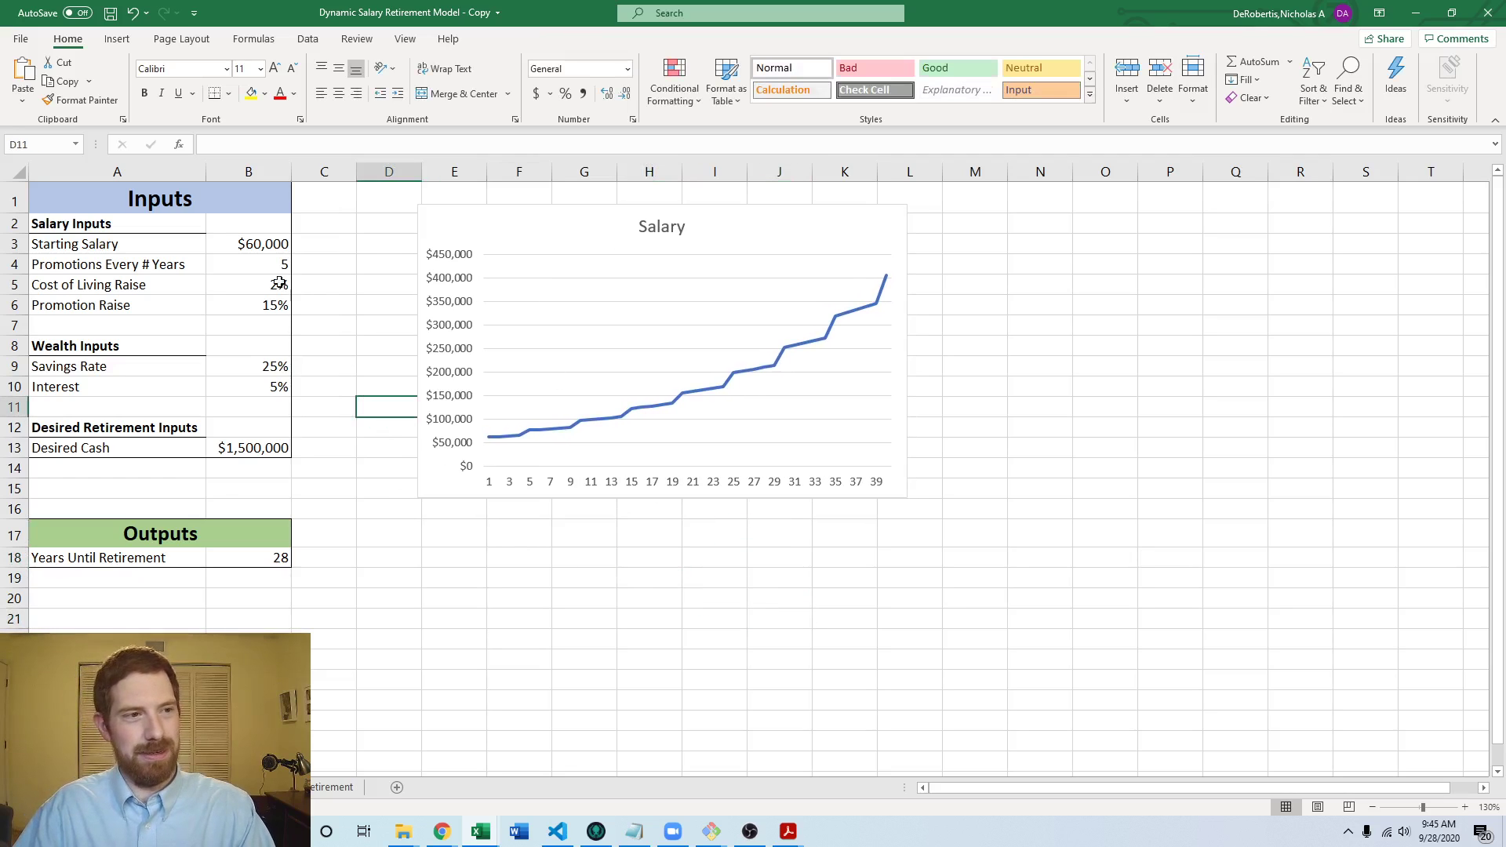
{"action": "left_click", "coordinate": [266, 264]}
{"action": "type", "text": "2"}
{"action": "key", "text": "Return"}
{"action": "key", "text": "Up"}
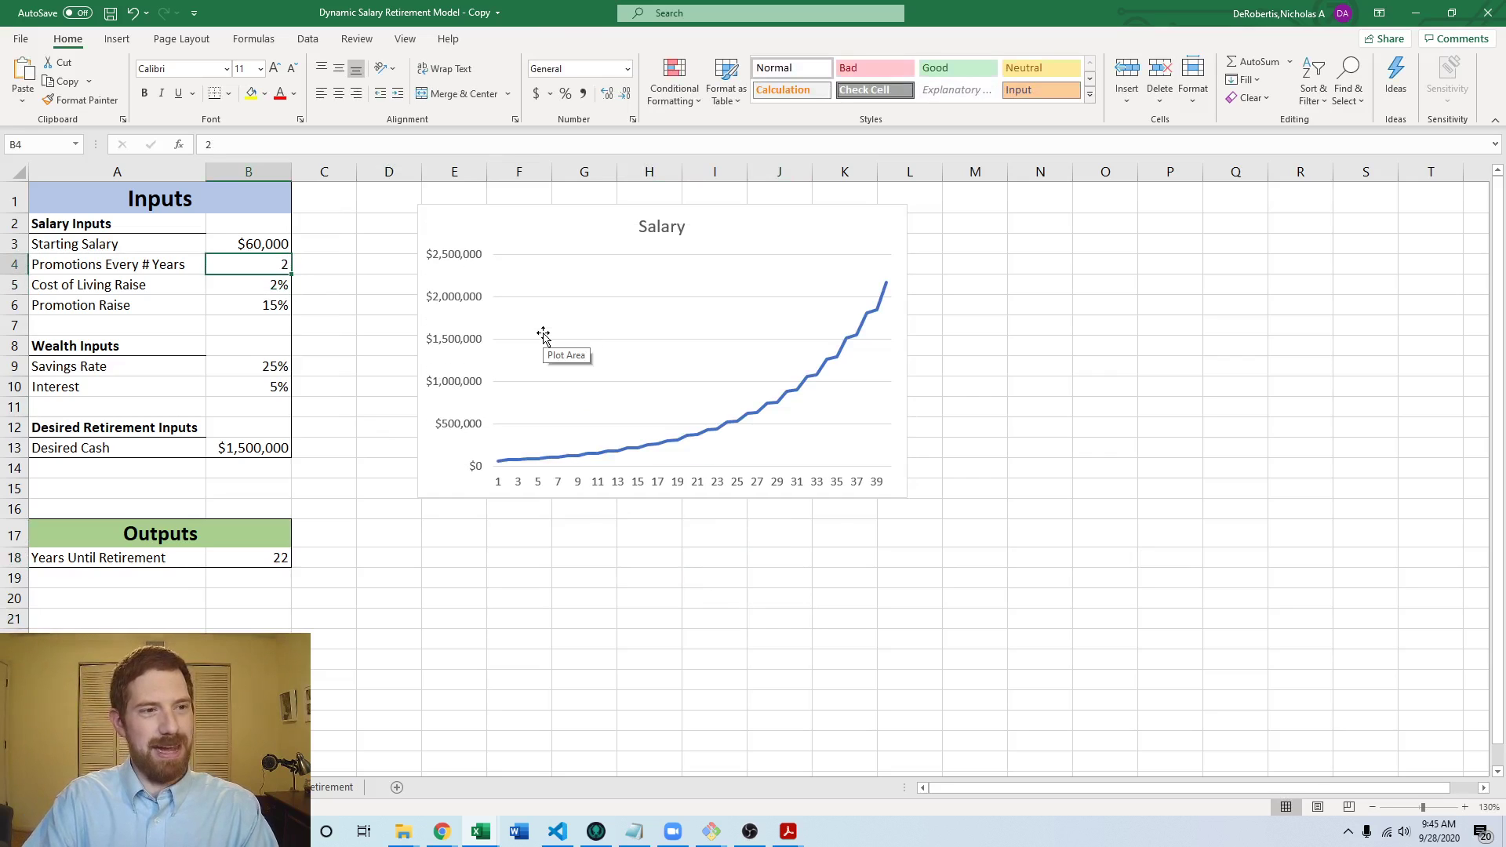
{"action": "key", "text": "Return"}
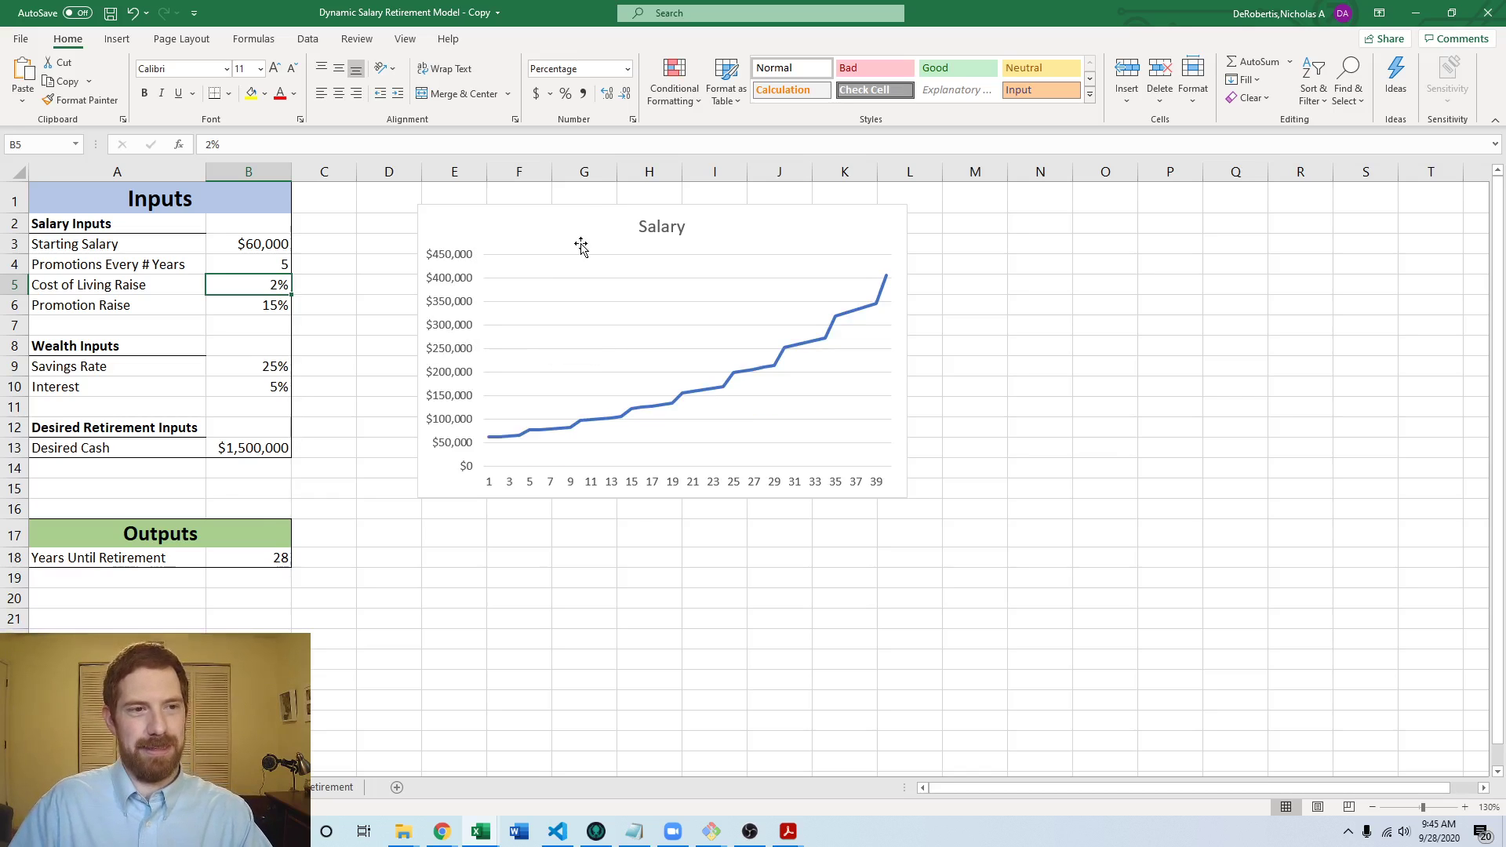
{"action": "left_click_drag", "start_coordinate": [558, 232], "coordinate": [526, 229]}
{"action": "left_click", "coordinate": [652, 614]}
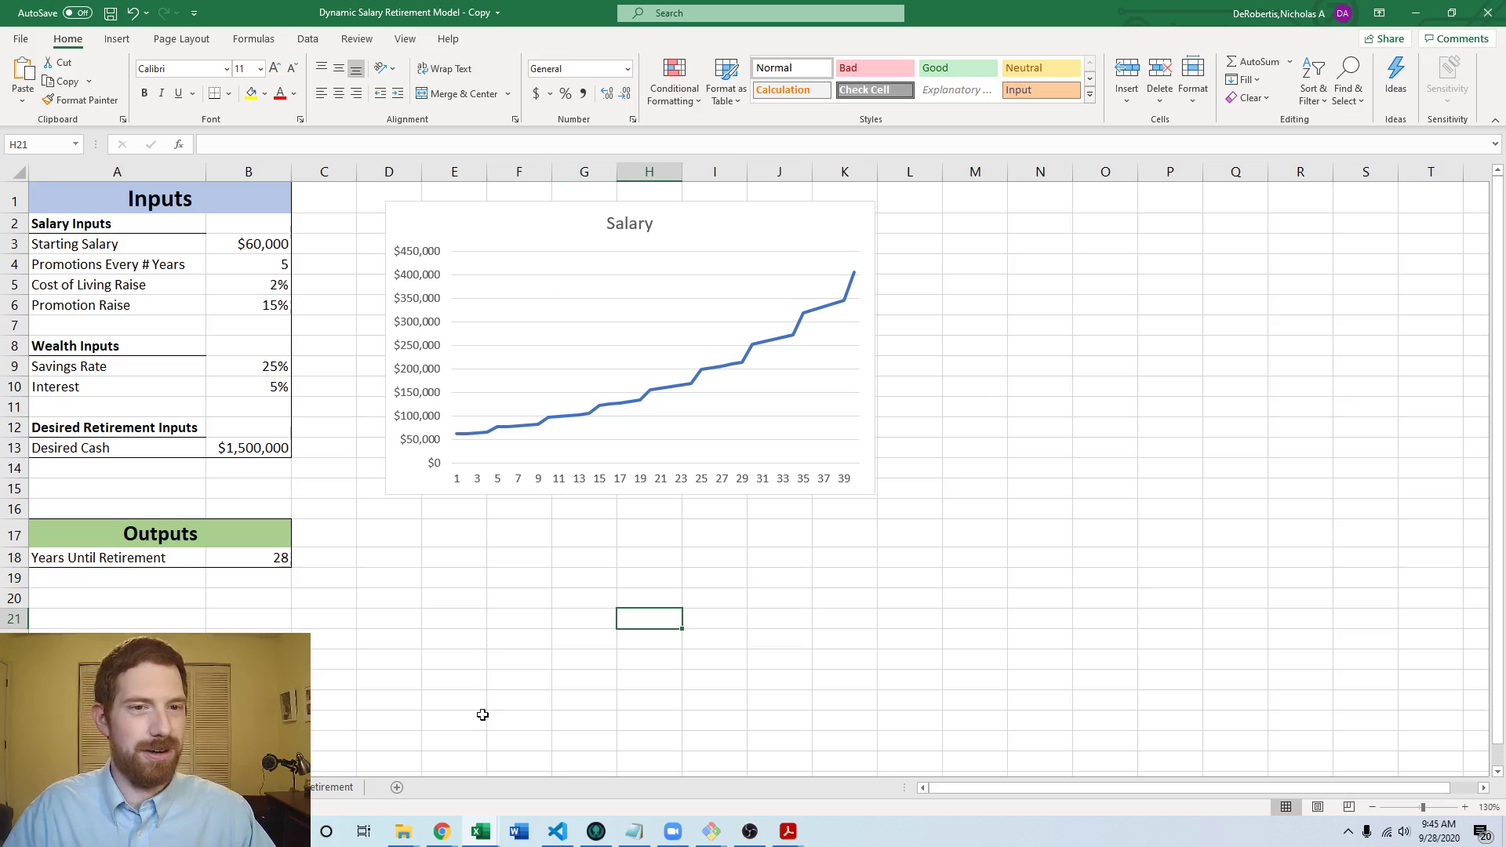
{"action": "key", "text": "ctrl+Page_Up"}
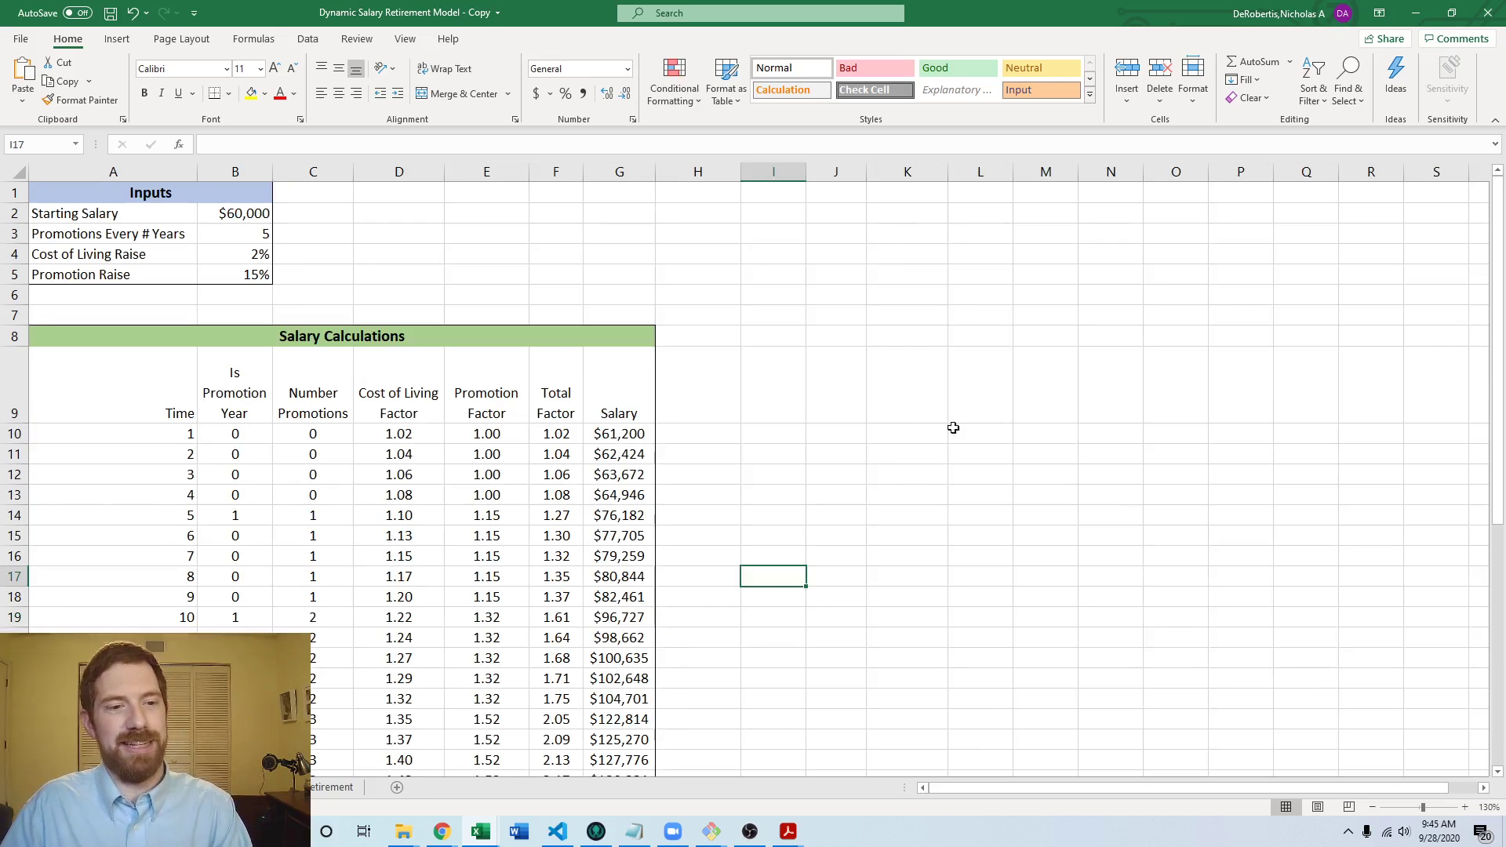
{"action": "left_click", "coordinate": [920, 442]}
{"action": "left_click", "coordinate": [690, 433]}
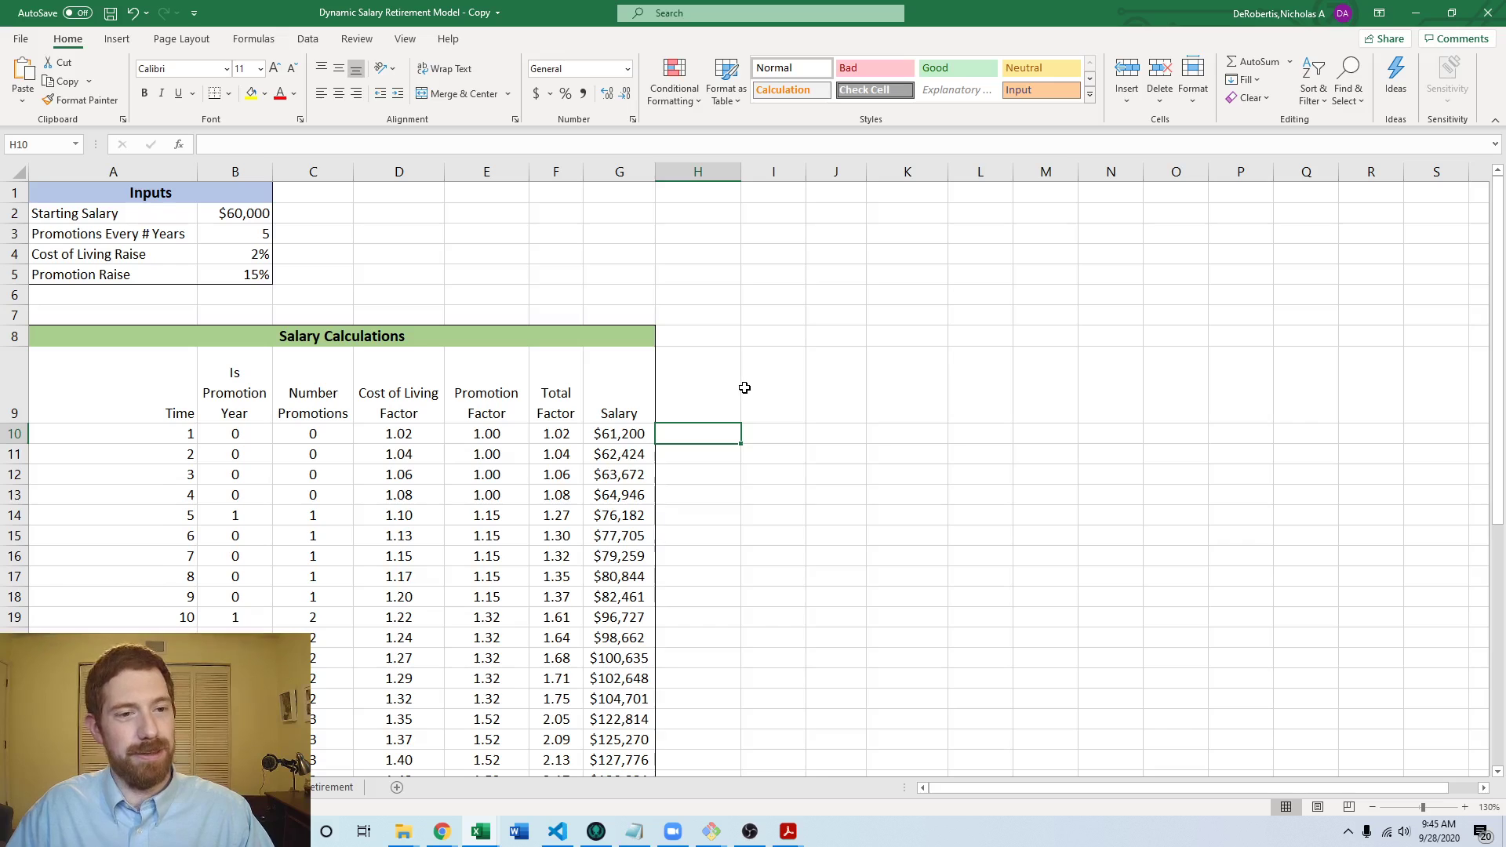
{"action": "left_click", "coordinate": [181, 376]}
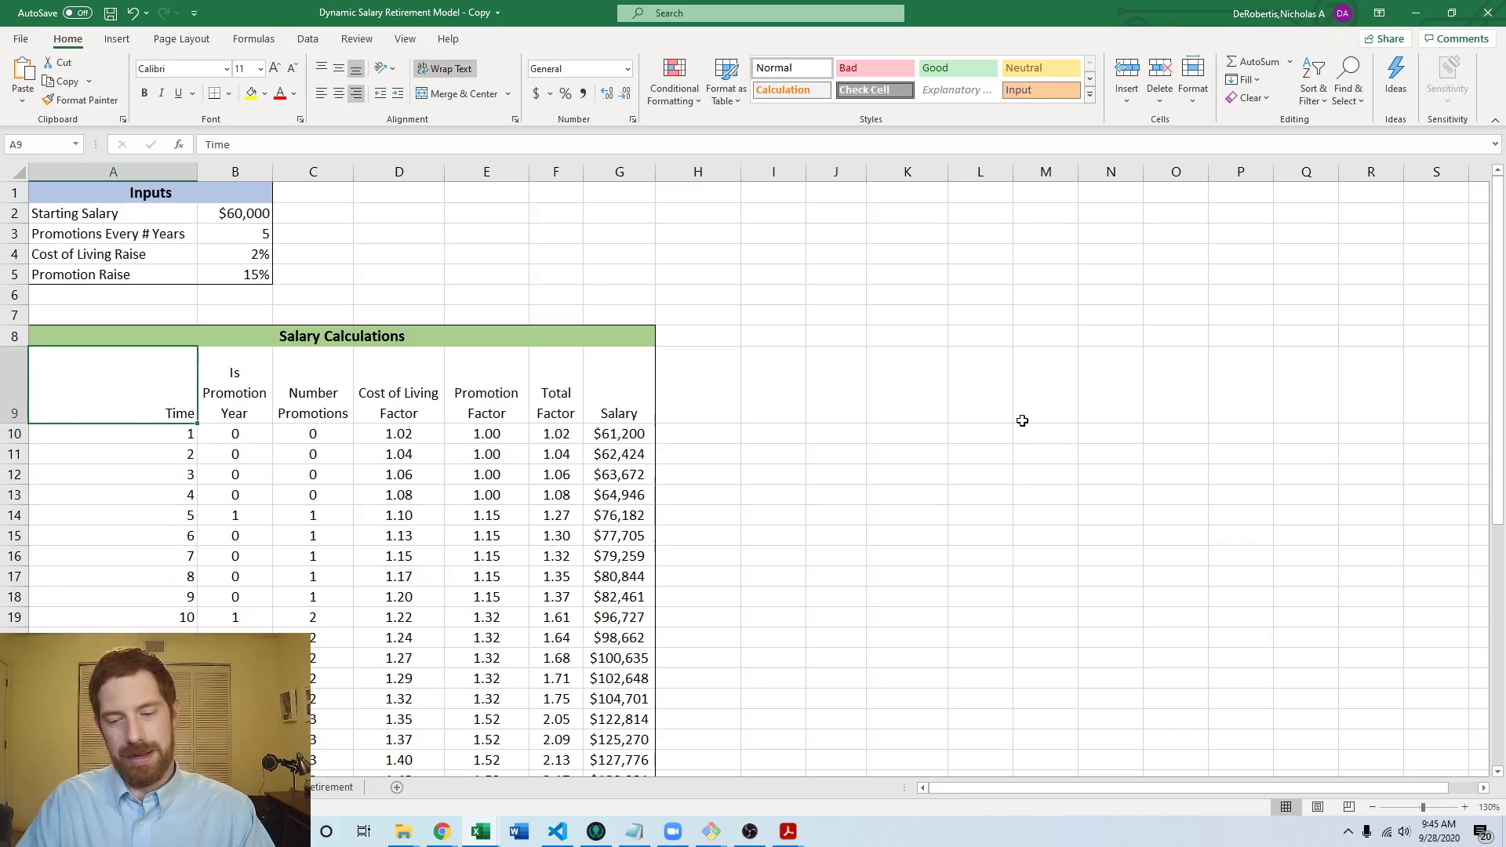
{"action": "key", "text": "ctrl+shift+Right"}
{"action": "key", "text": "ctrl+shift+Down"}
{"action": "scroll", "coordinate": [1012, 418], "scroll_direction": "up", "scroll_amount": 7}
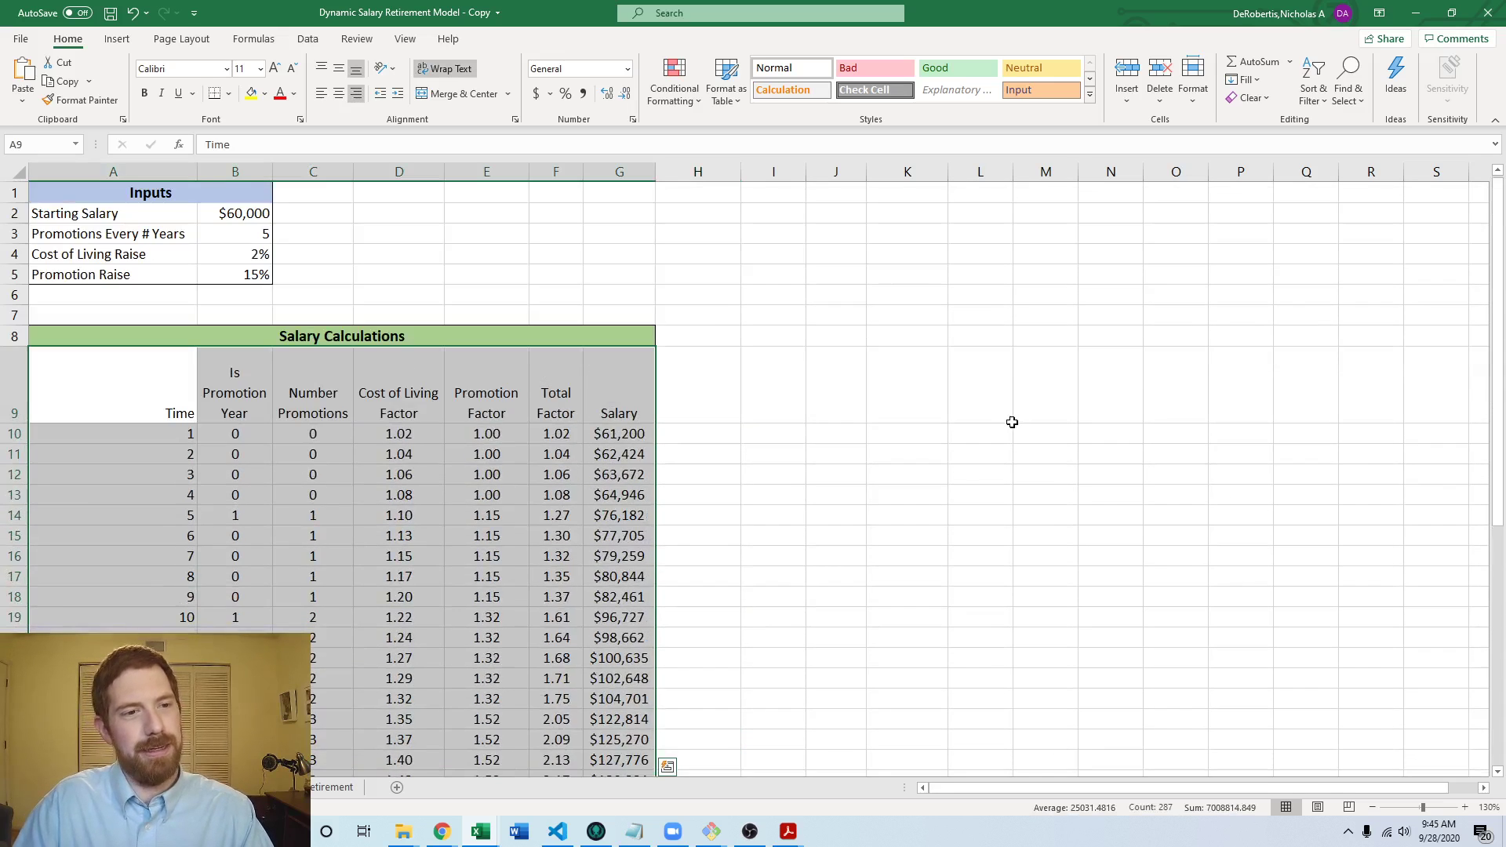
{"action": "left_click", "coordinate": [116, 39]}
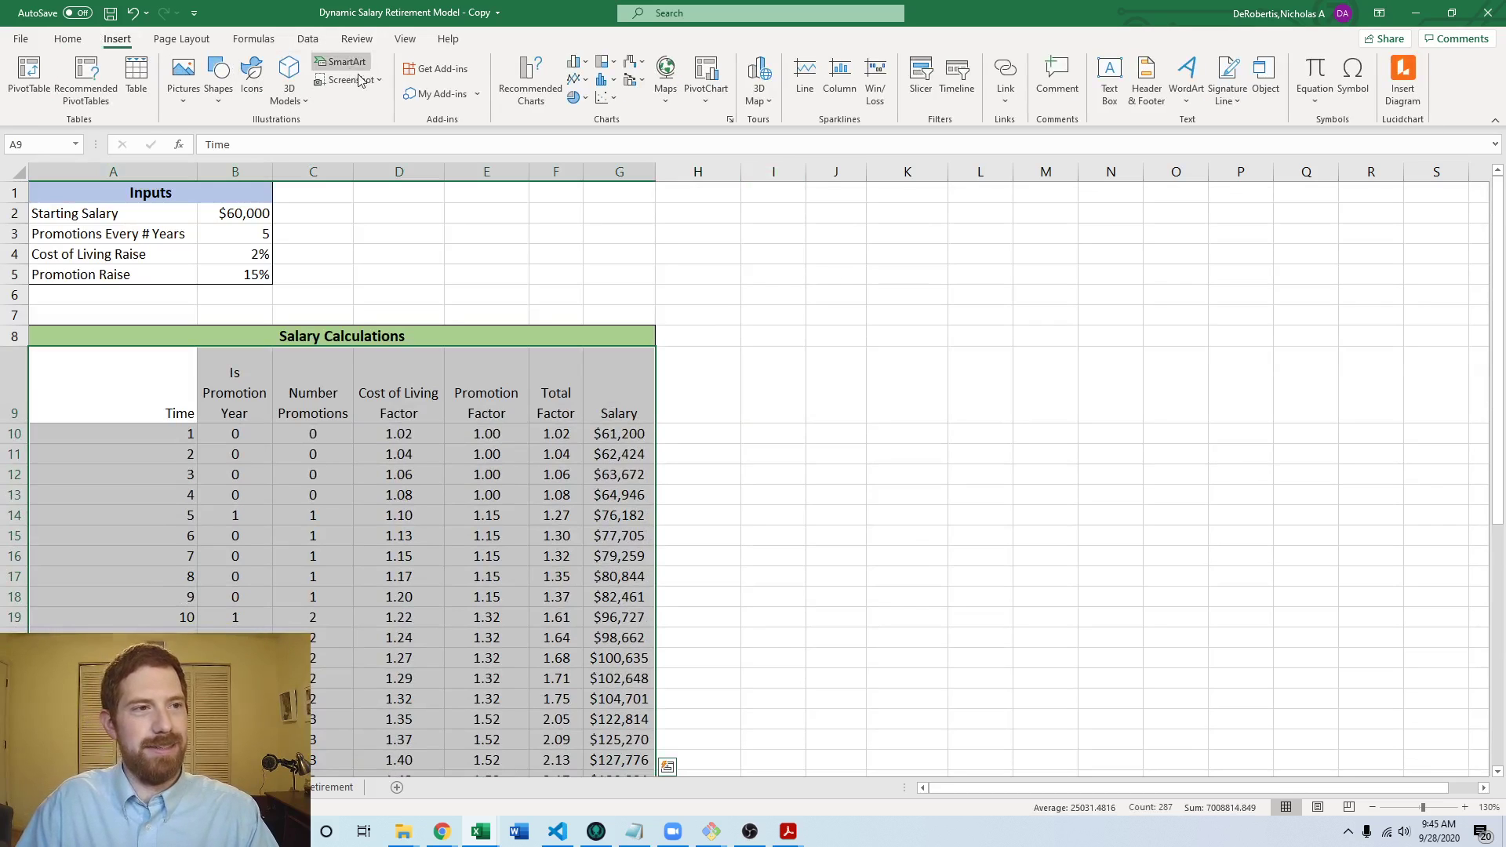
{"action": "left_click", "coordinate": [570, 69]}
{"action": "left_click", "coordinate": [531, 79]}
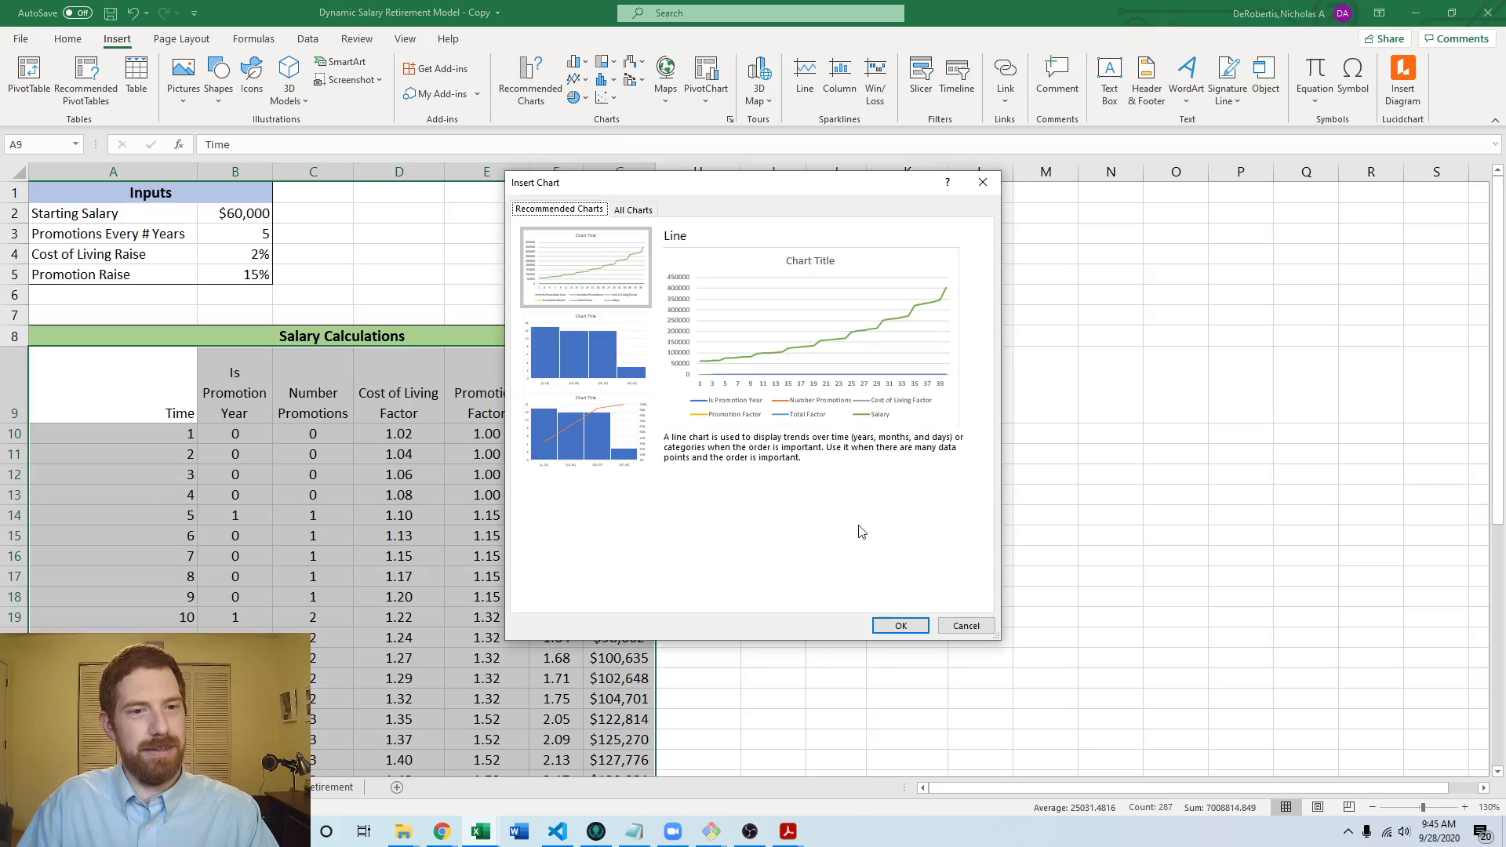
{"action": "left_click", "coordinate": [912, 630]}
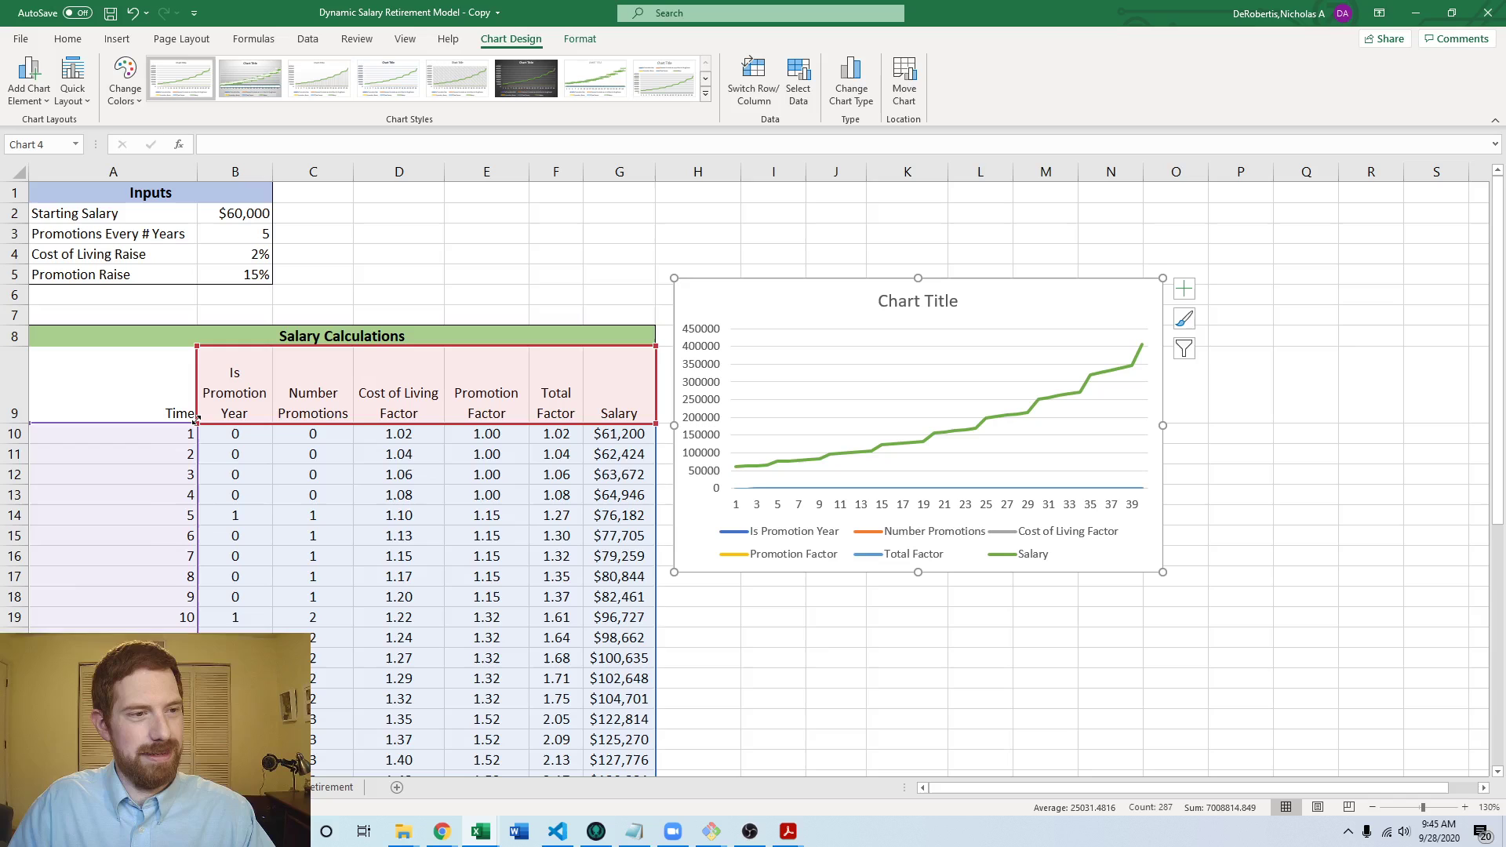
{"action": "left_click_drag", "start_coordinate": [196, 424], "coordinate": [611, 415]}
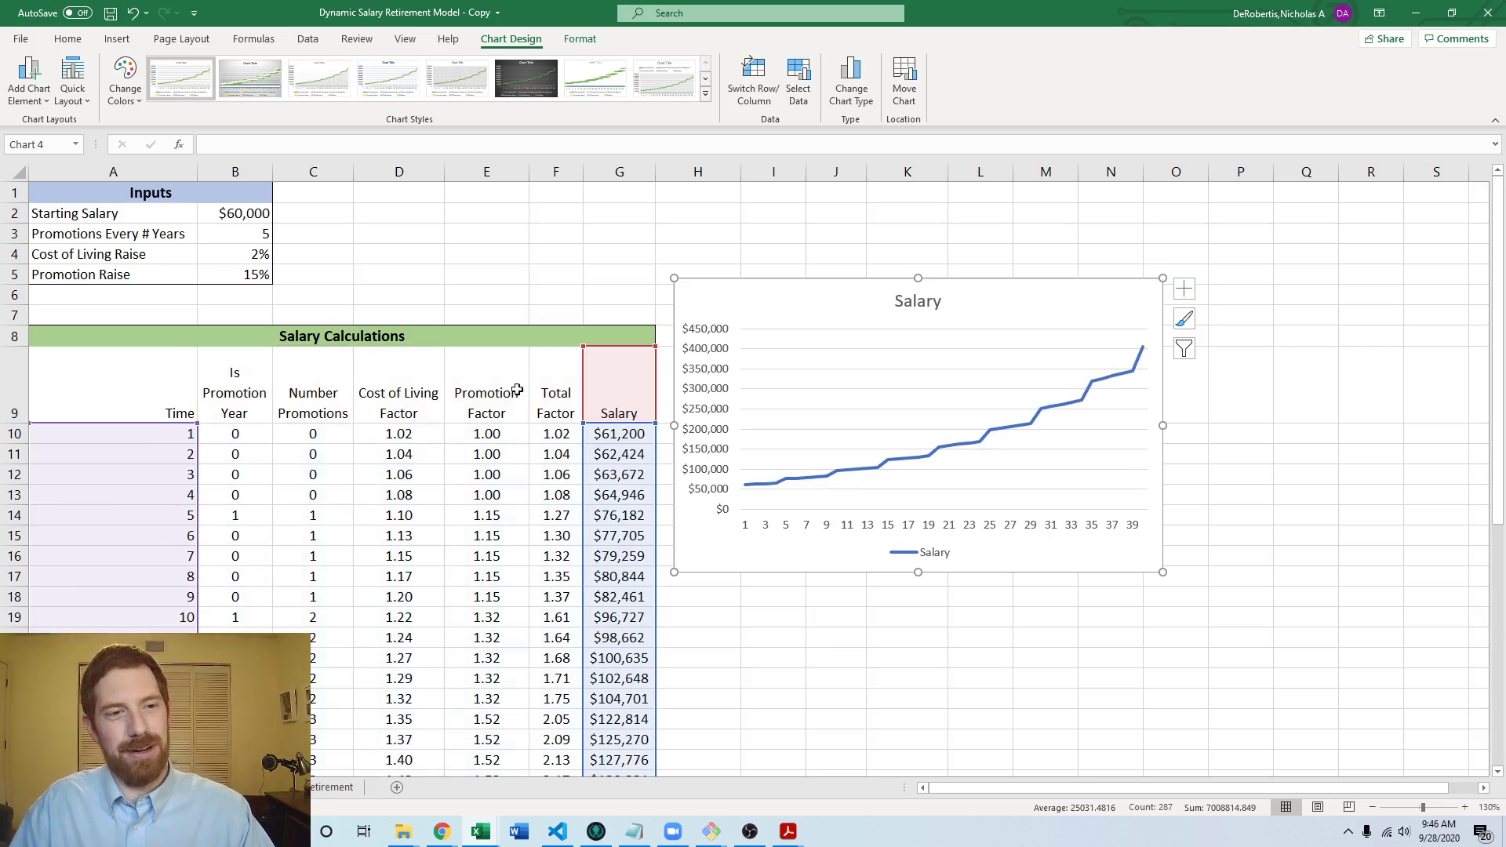
{"action": "left_click", "coordinate": [525, 211]}
{"action": "left_click", "coordinate": [782, 310]}
{"action": "key", "text": "Delete"}
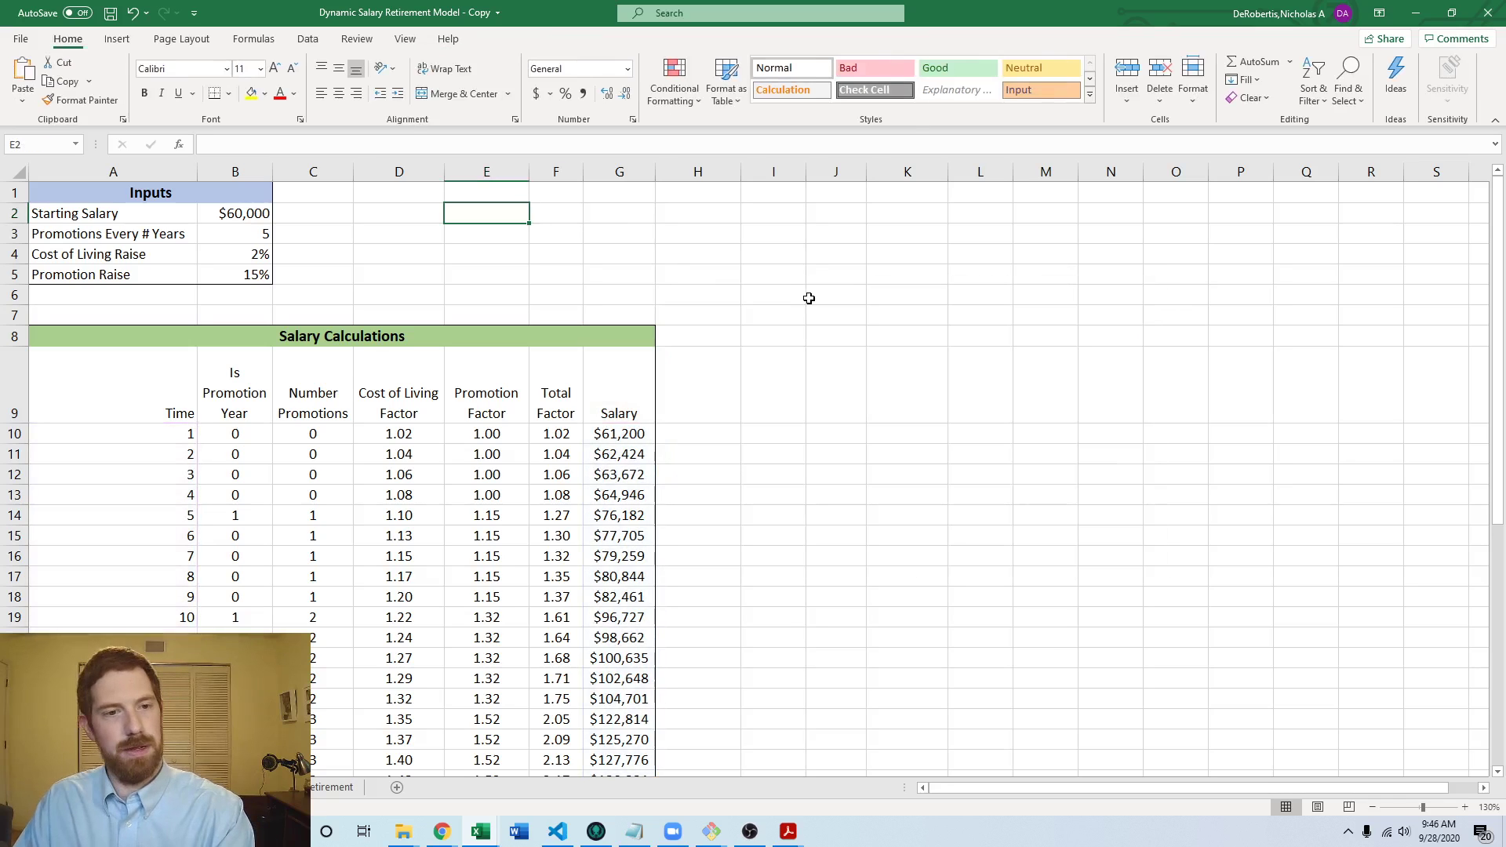
Step: Select the Salary line chart beside the input values on the Inputs sheet
{"action": "left_click", "coordinate": [808, 298]}
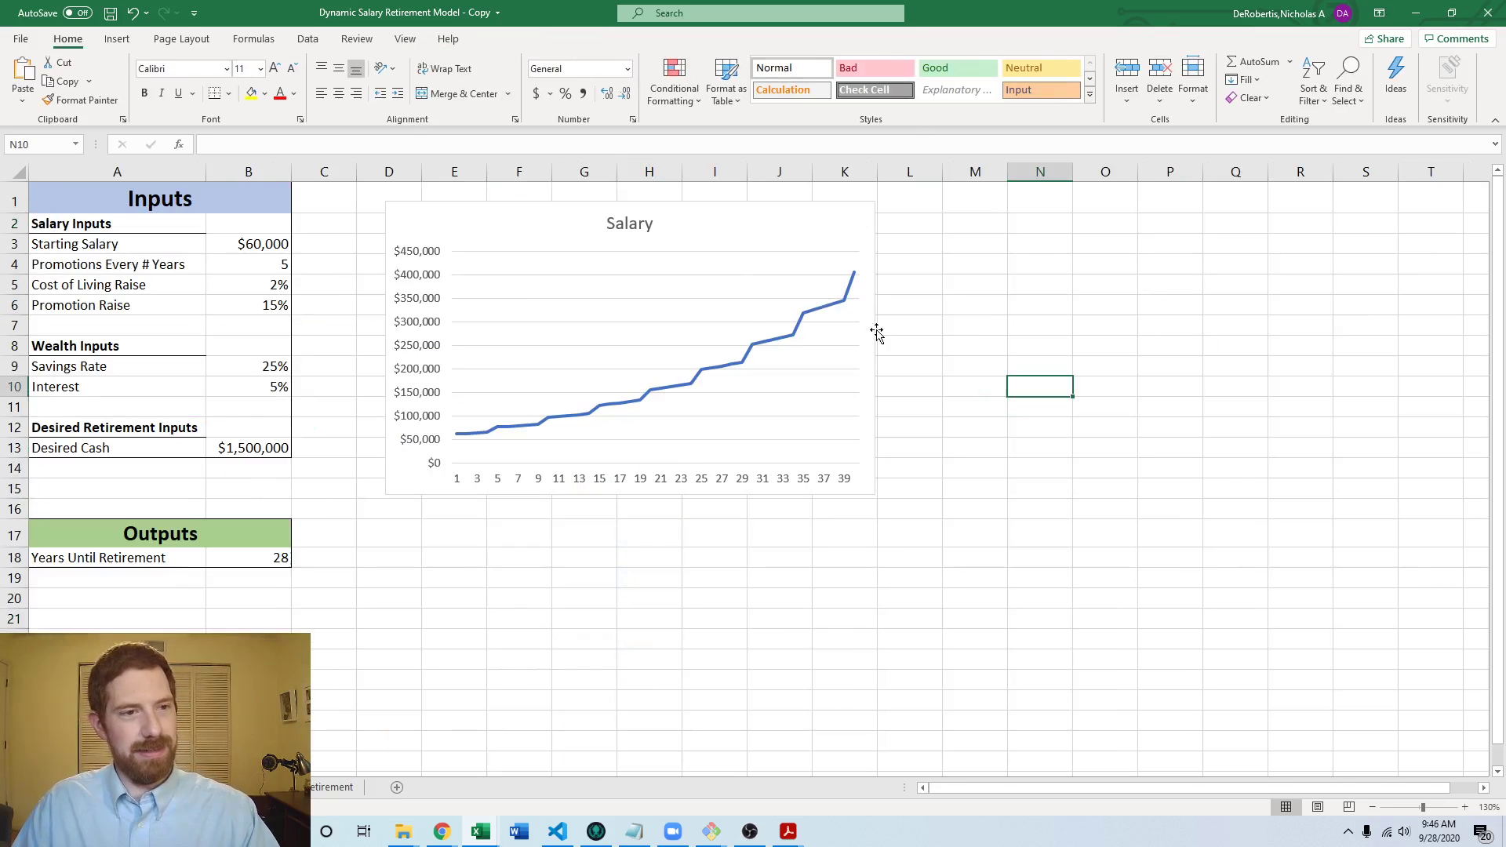
{"action": "left_click", "coordinate": [766, 226]}
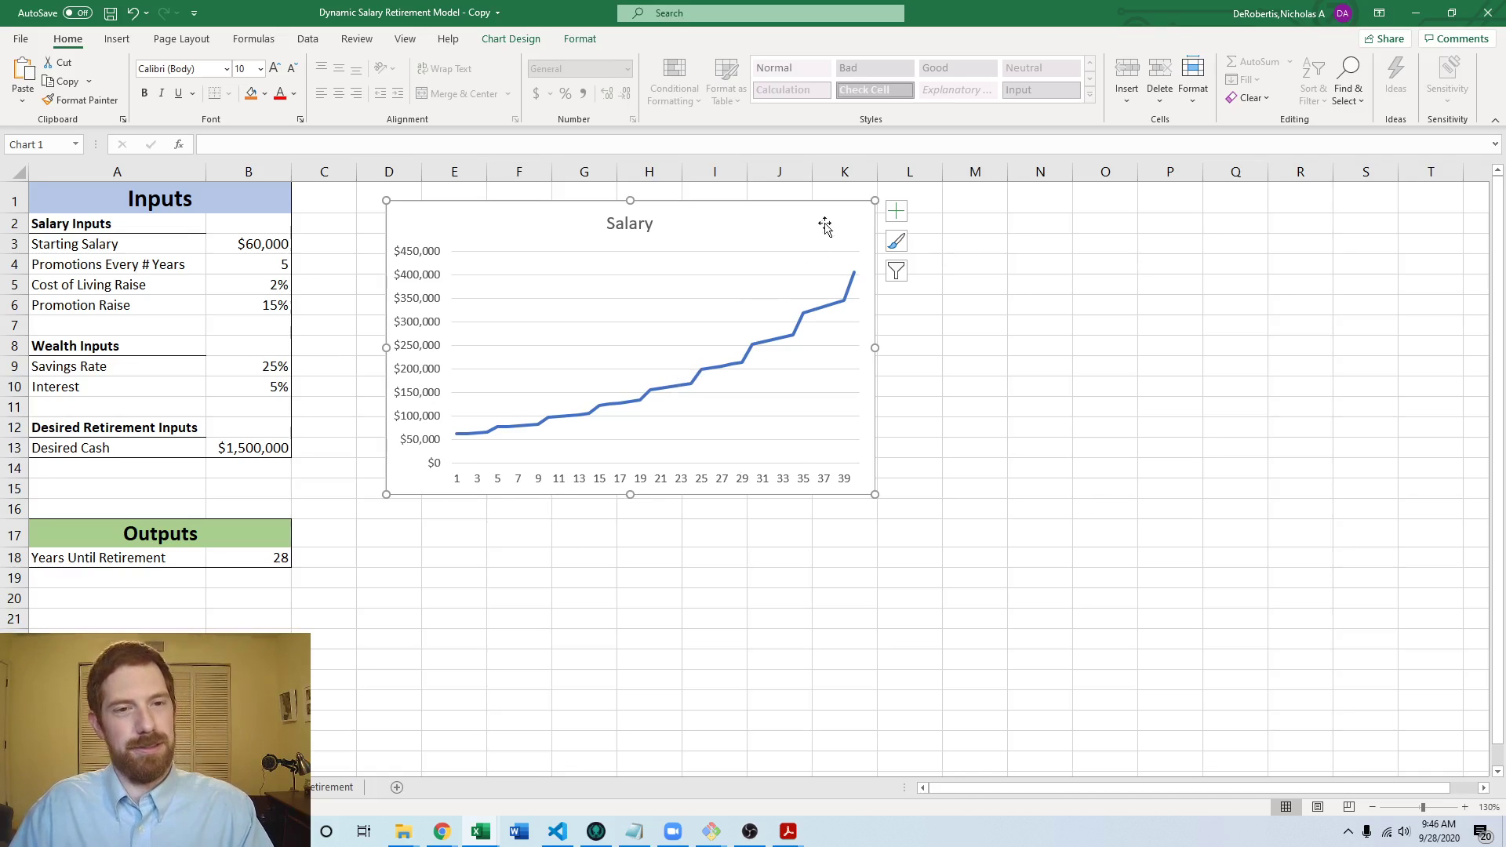
Step: Add a Primary Horizontal axis title to the Salary chart from its chart elements
{"action": "left_click", "coordinate": [894, 213]}
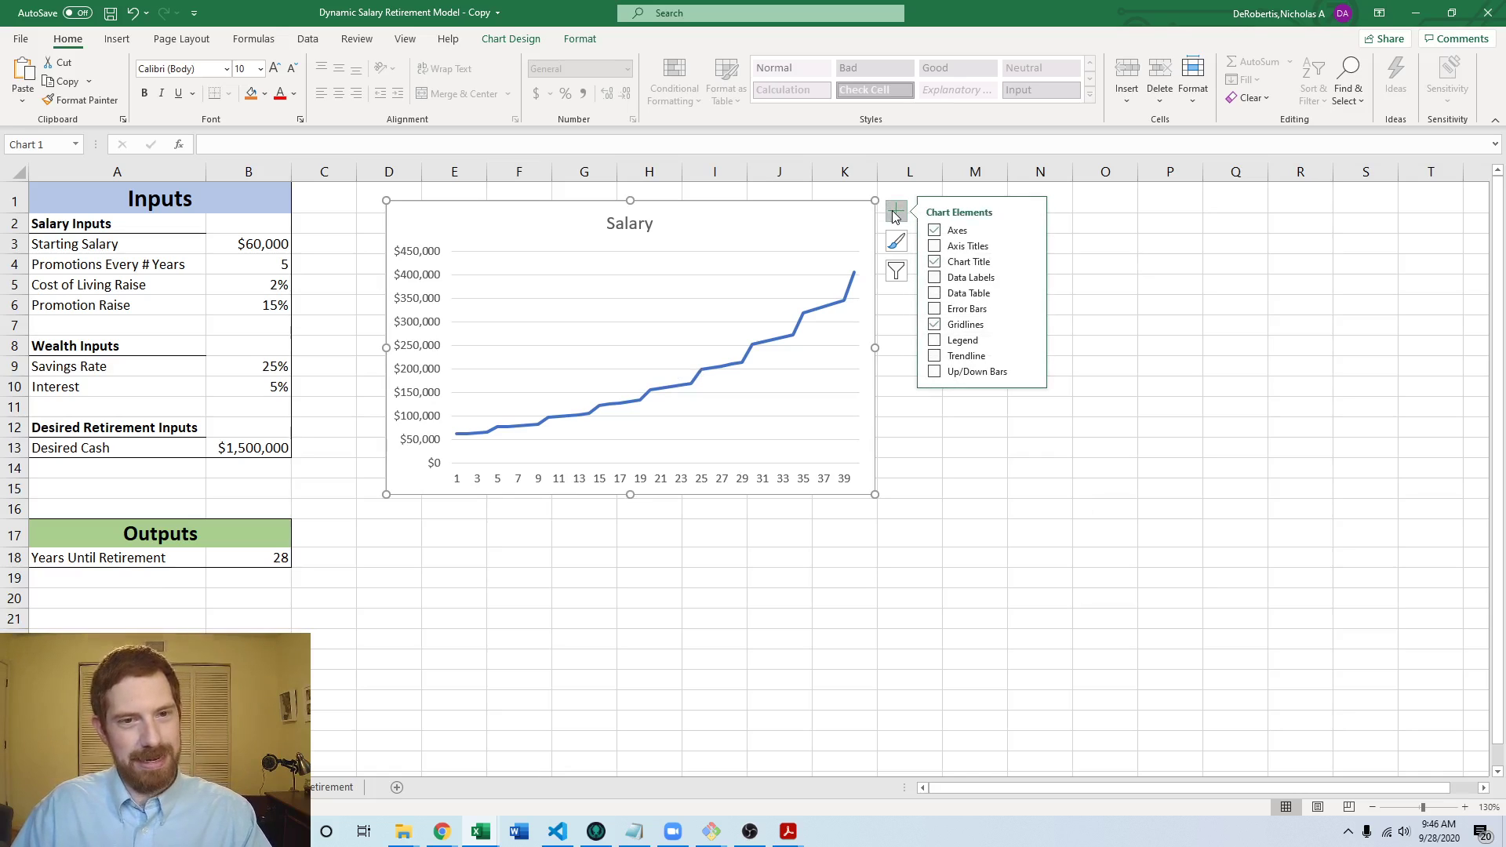
{"action": "left_click", "coordinate": [896, 216]}
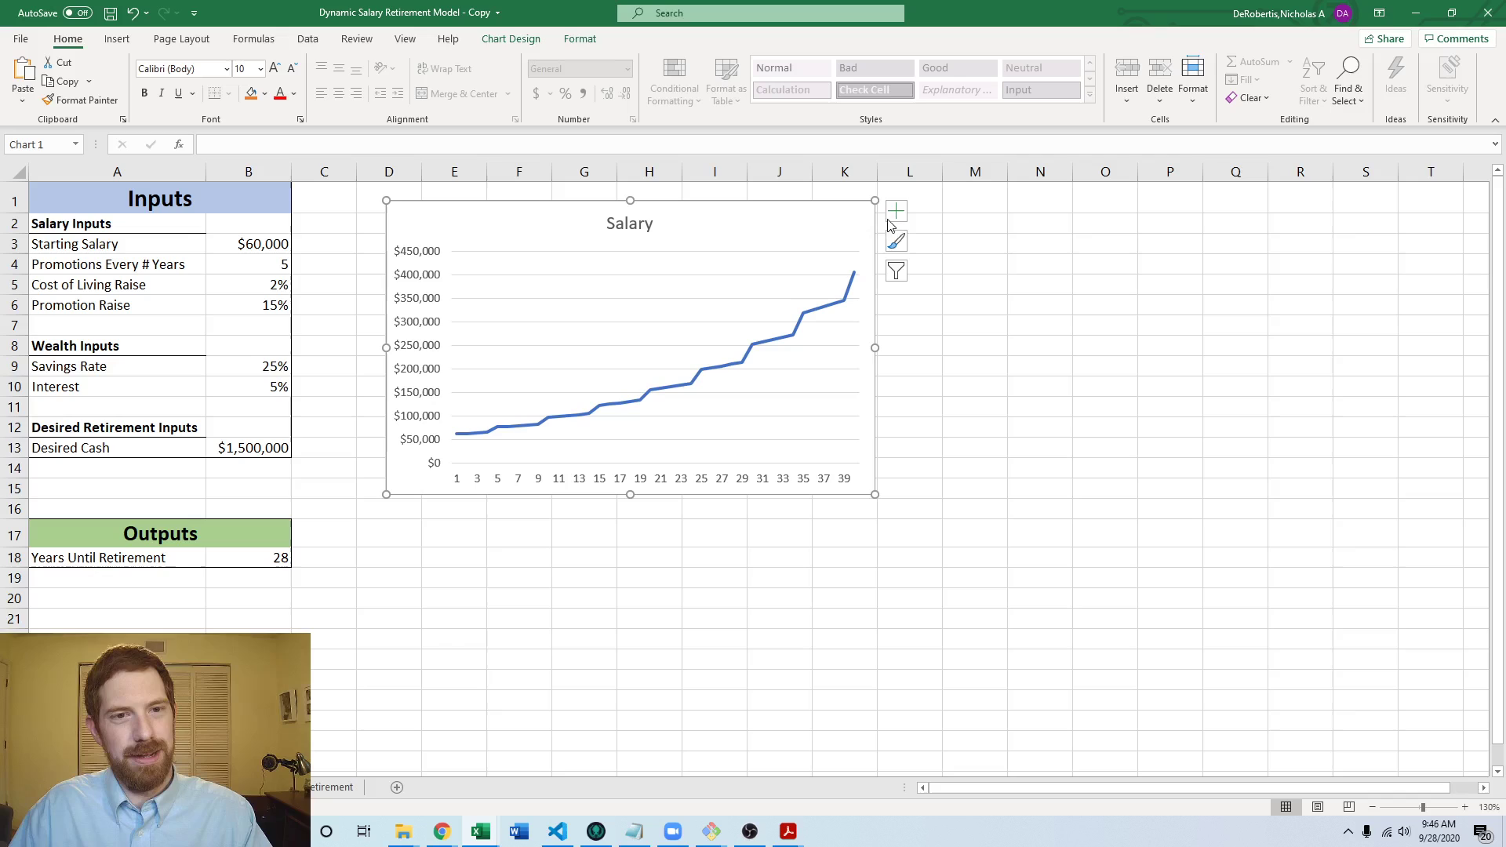
{"action": "left_click", "coordinate": [995, 298]}
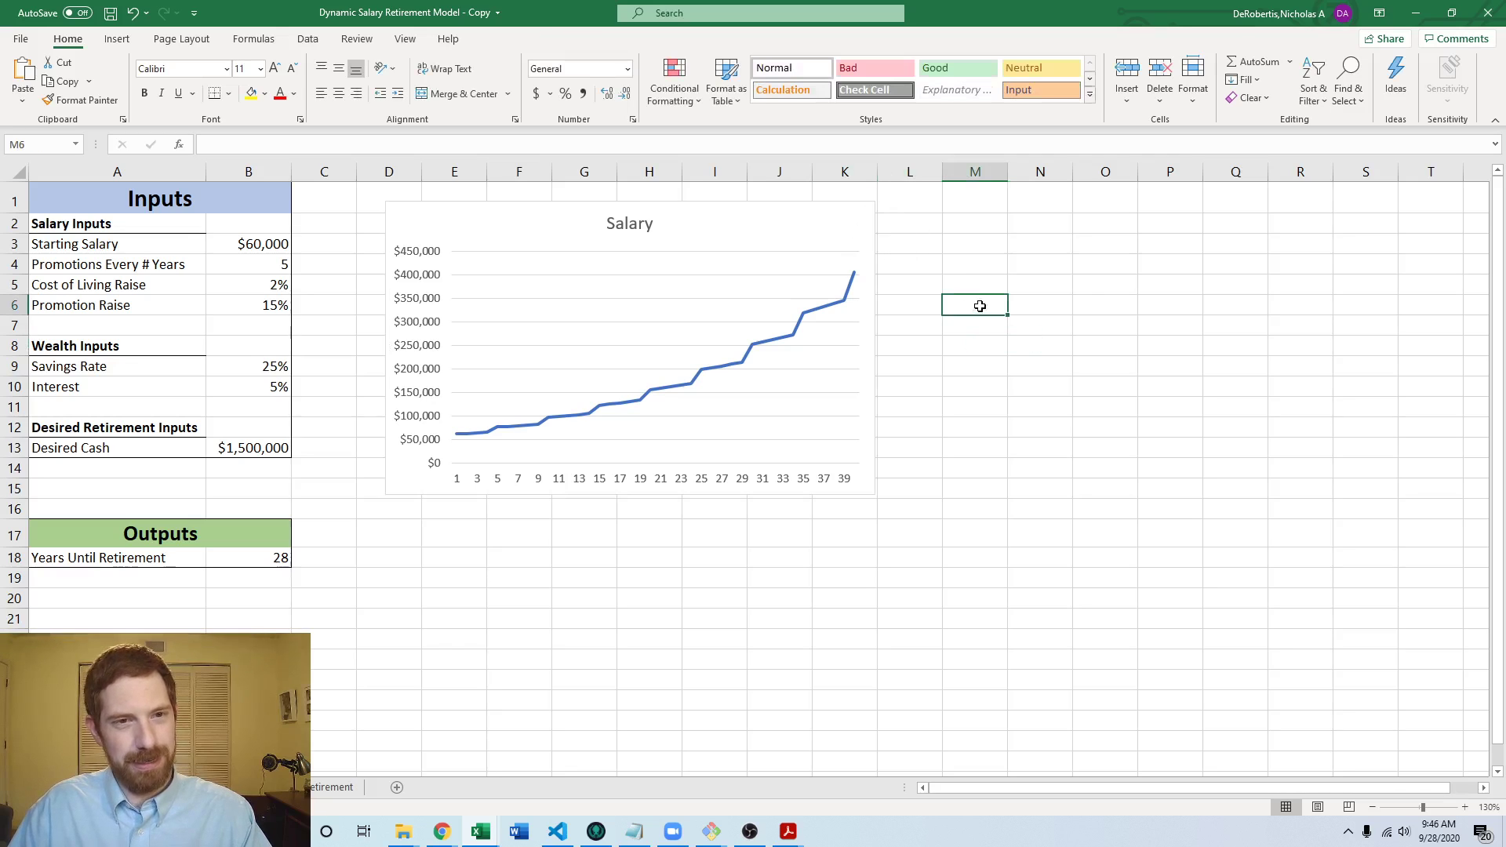
{"action": "left_click", "coordinate": [864, 229]}
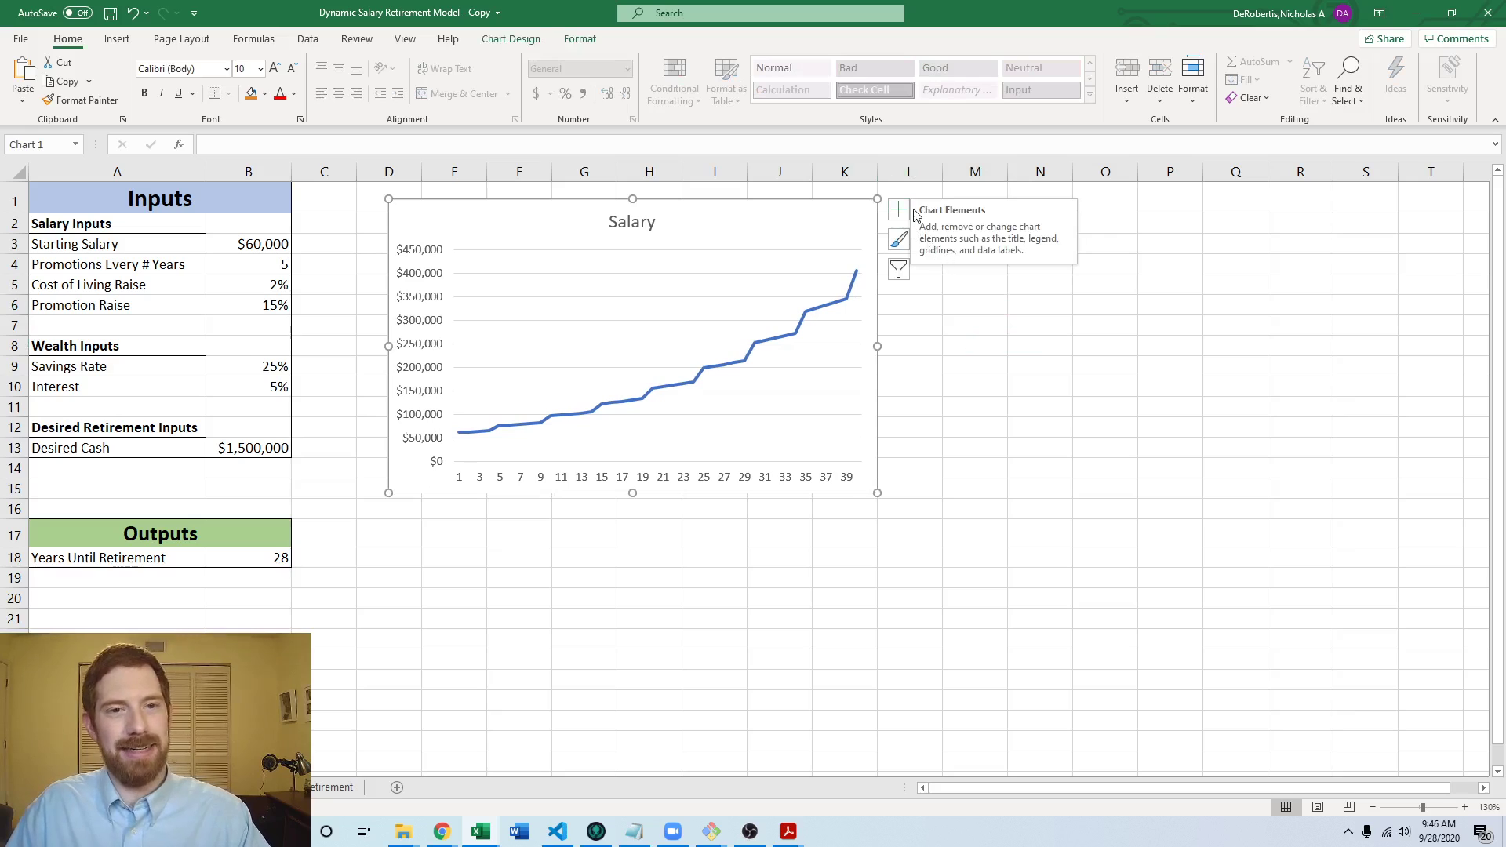
{"action": "left_click", "coordinate": [899, 210]}
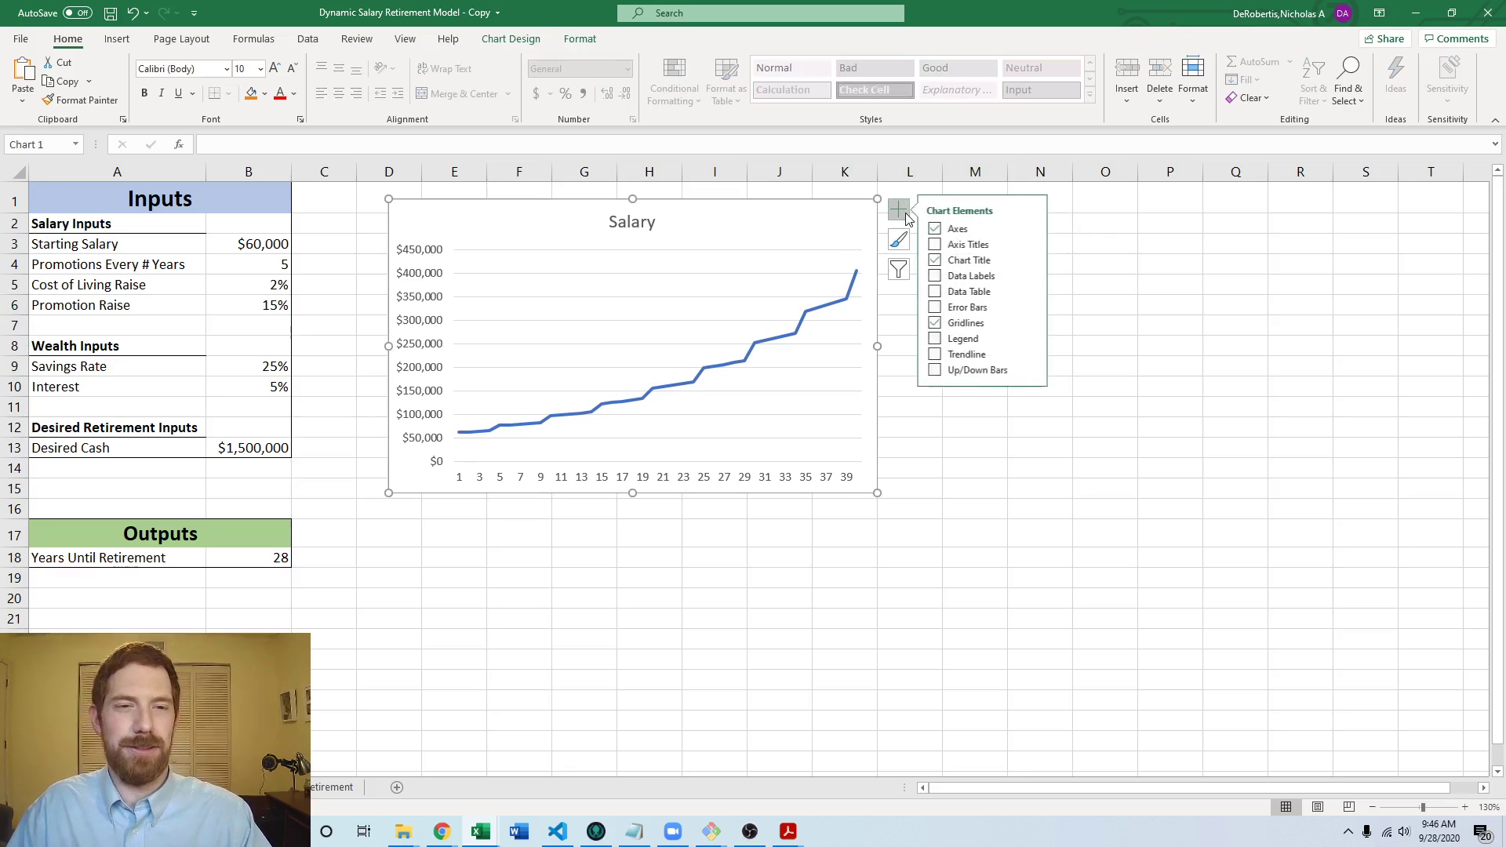
{"action": "left_click", "coordinate": [1032, 244]}
{"action": "left_click", "coordinate": [1063, 246]}
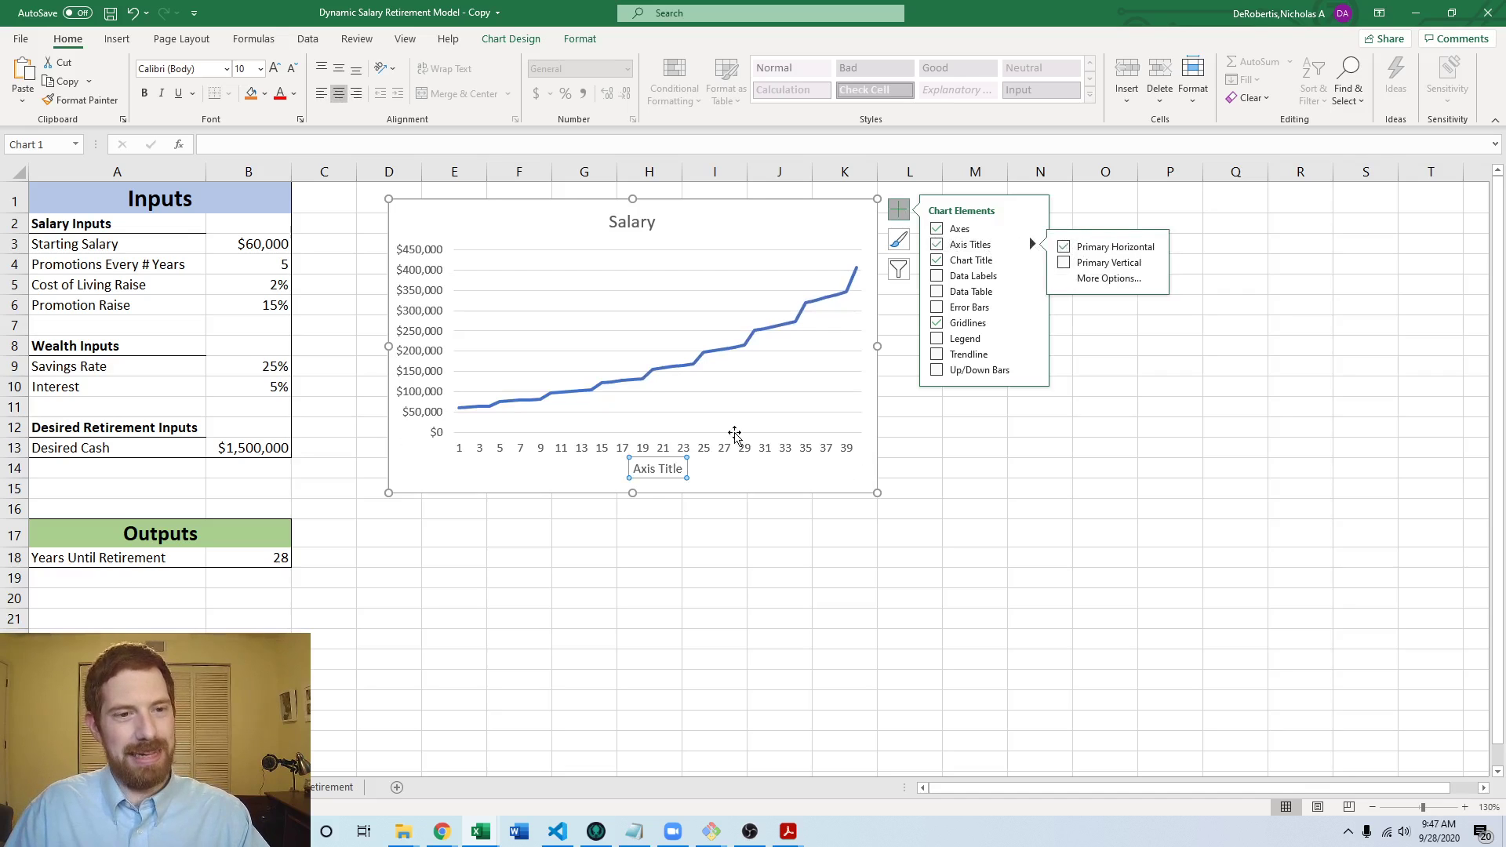
Step: Replace the placeholder axis title text with 'Time (Years)'
{"action": "left_click", "coordinate": [645, 469]}
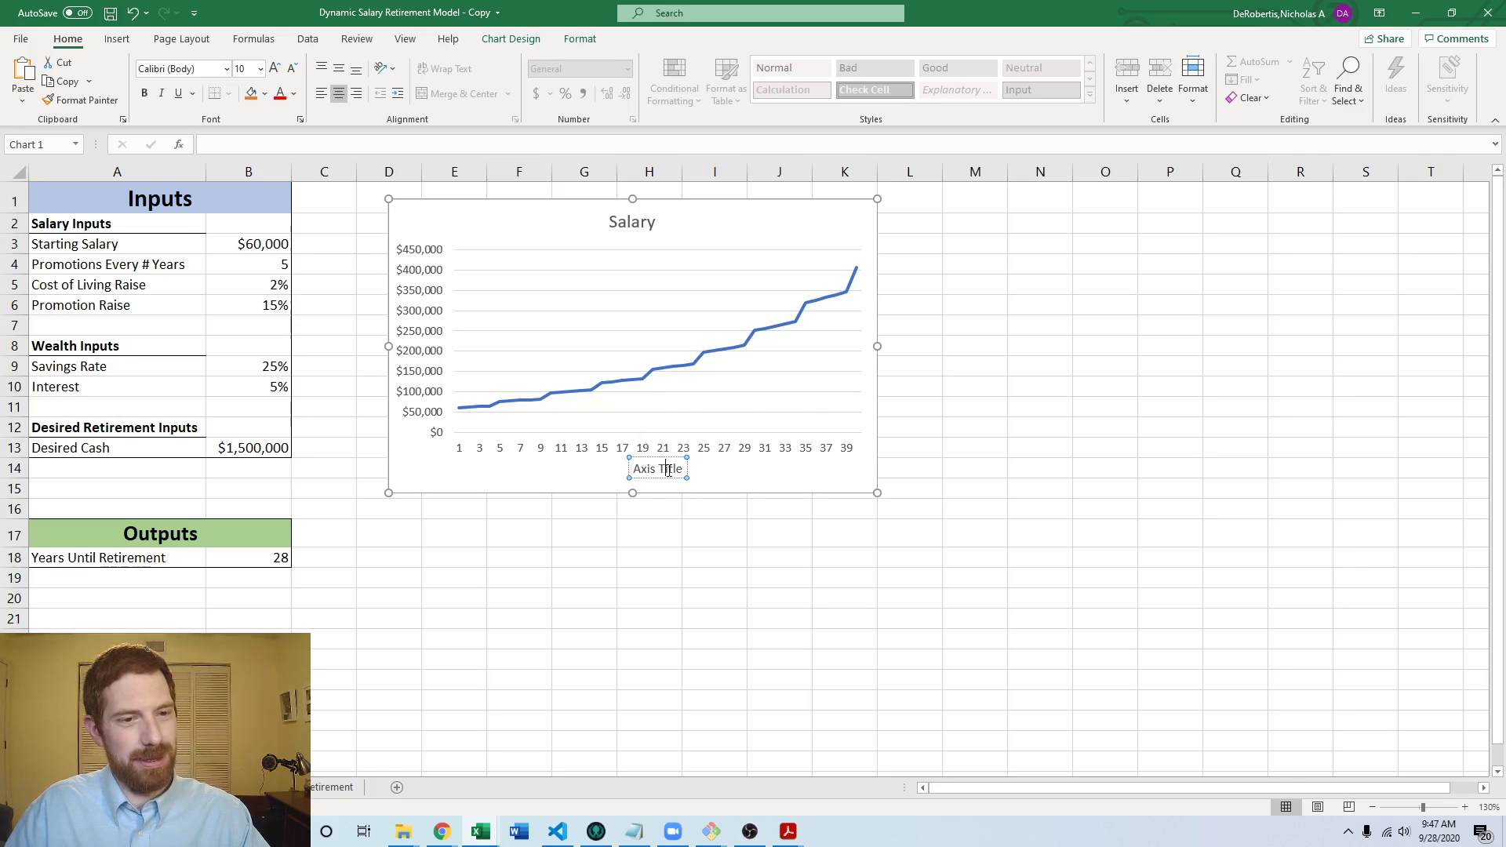
{"action": "triple_click", "coordinate": [669, 469]}
{"action": "type", "text": "T"}
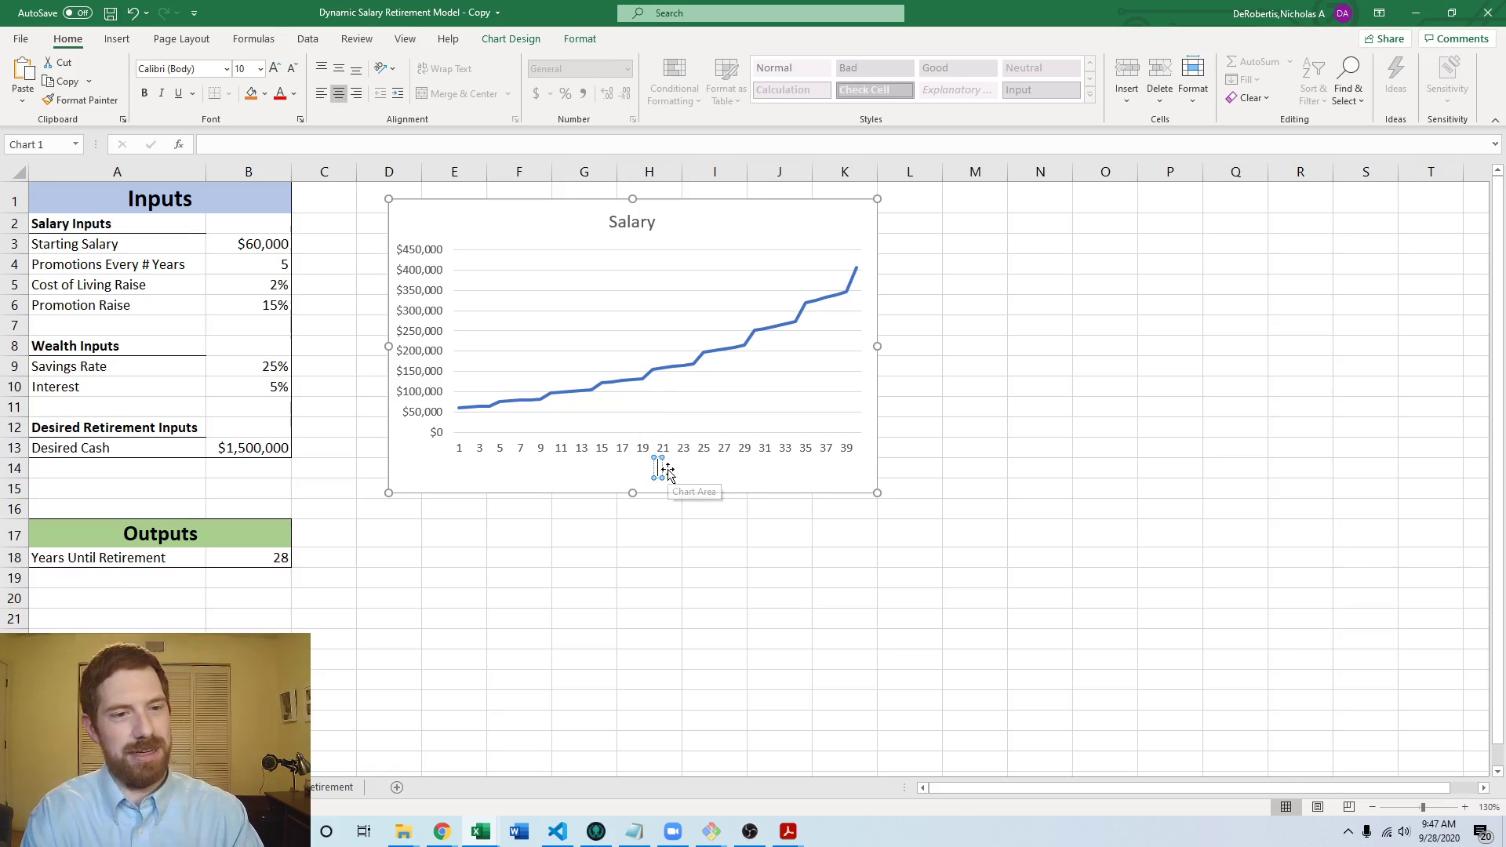
{"action": "key", "text": "BackSpace"}
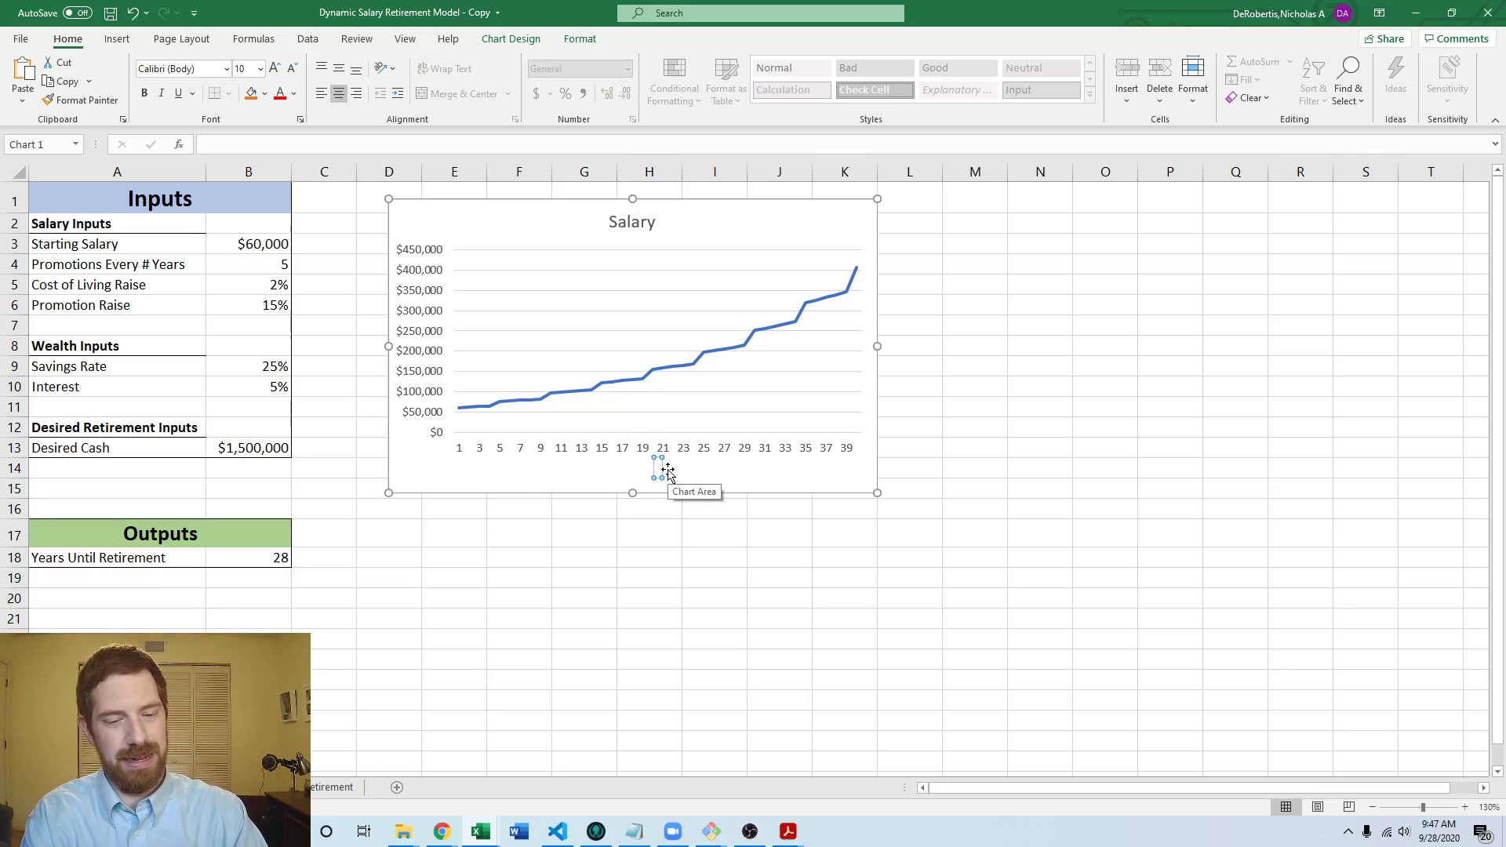
{"action": "type", "text": "Time (Year"}
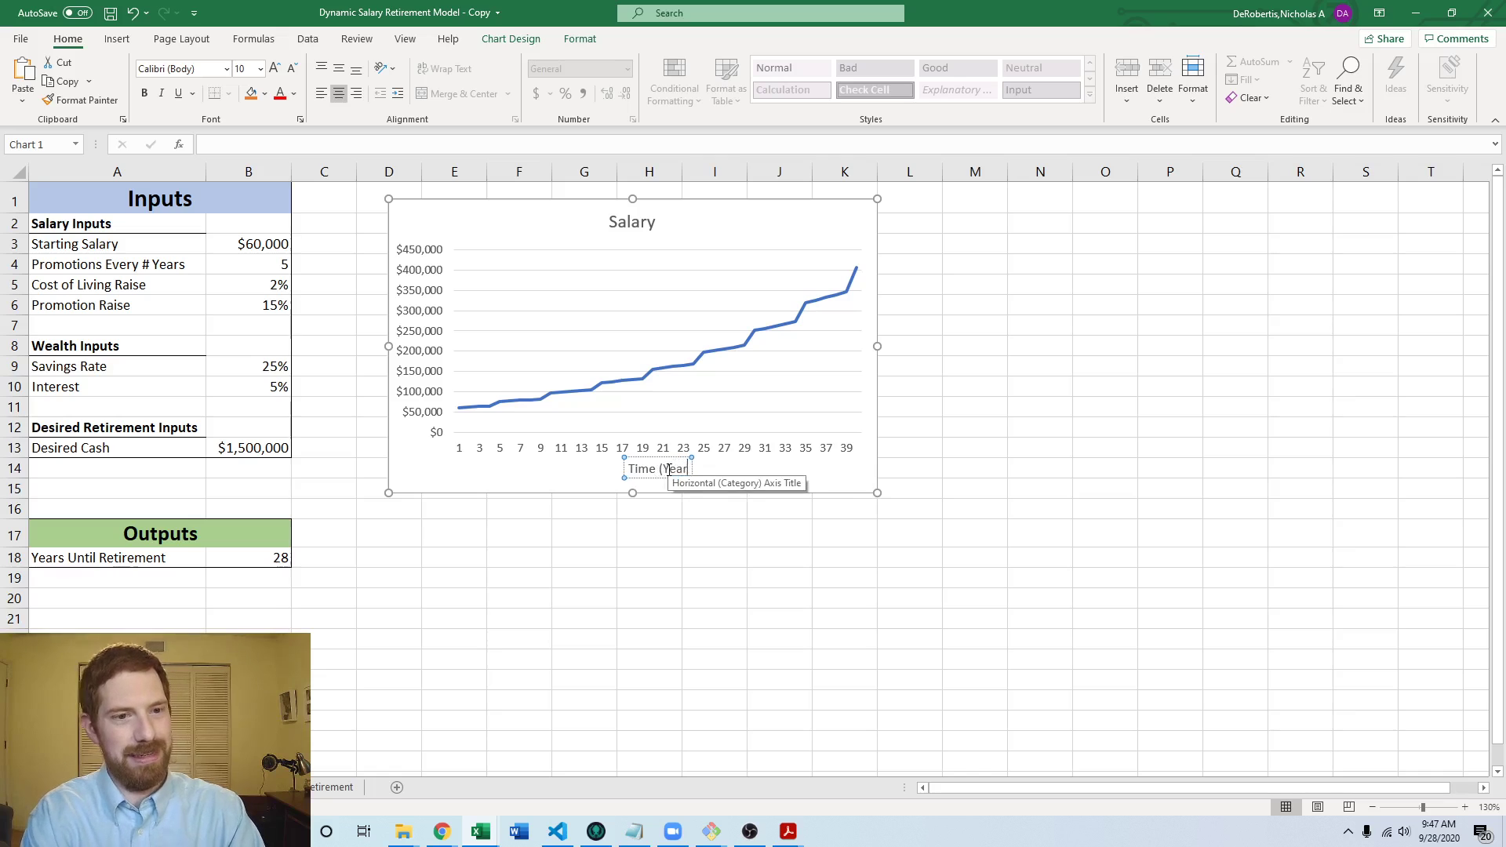
{"action": "type", "text": "s)"}
{"action": "left_click", "coordinate": [941, 378]}
{"action": "left_click", "coordinate": [749, 592]}
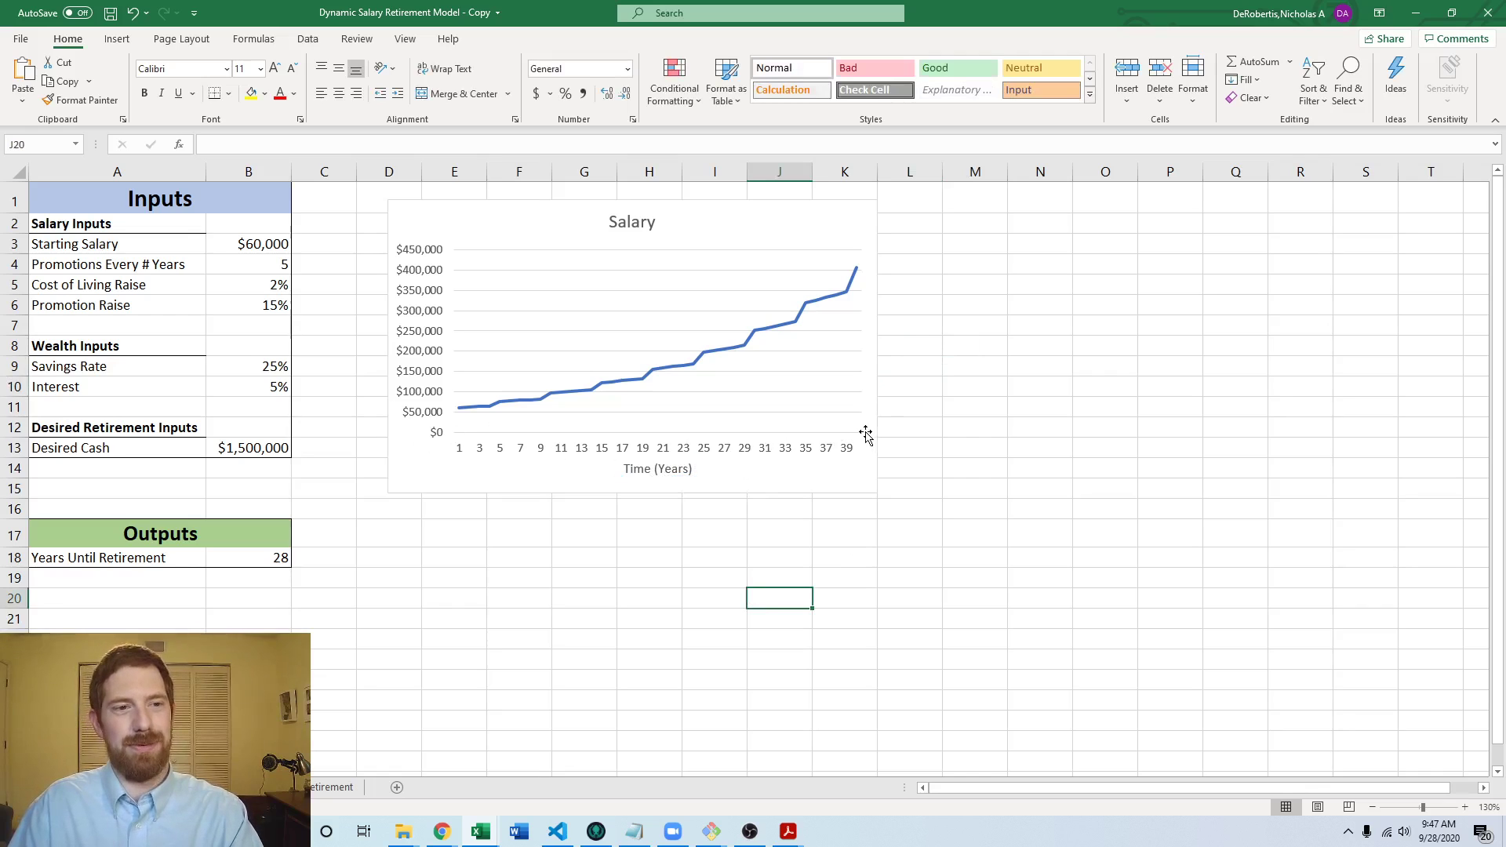
Step: Copy the Salary chart to cell M2 and line the copy up beside the original
{"action": "left_click", "coordinate": [818, 215]}
{"action": "left_click", "coordinate": [1062, 322]}
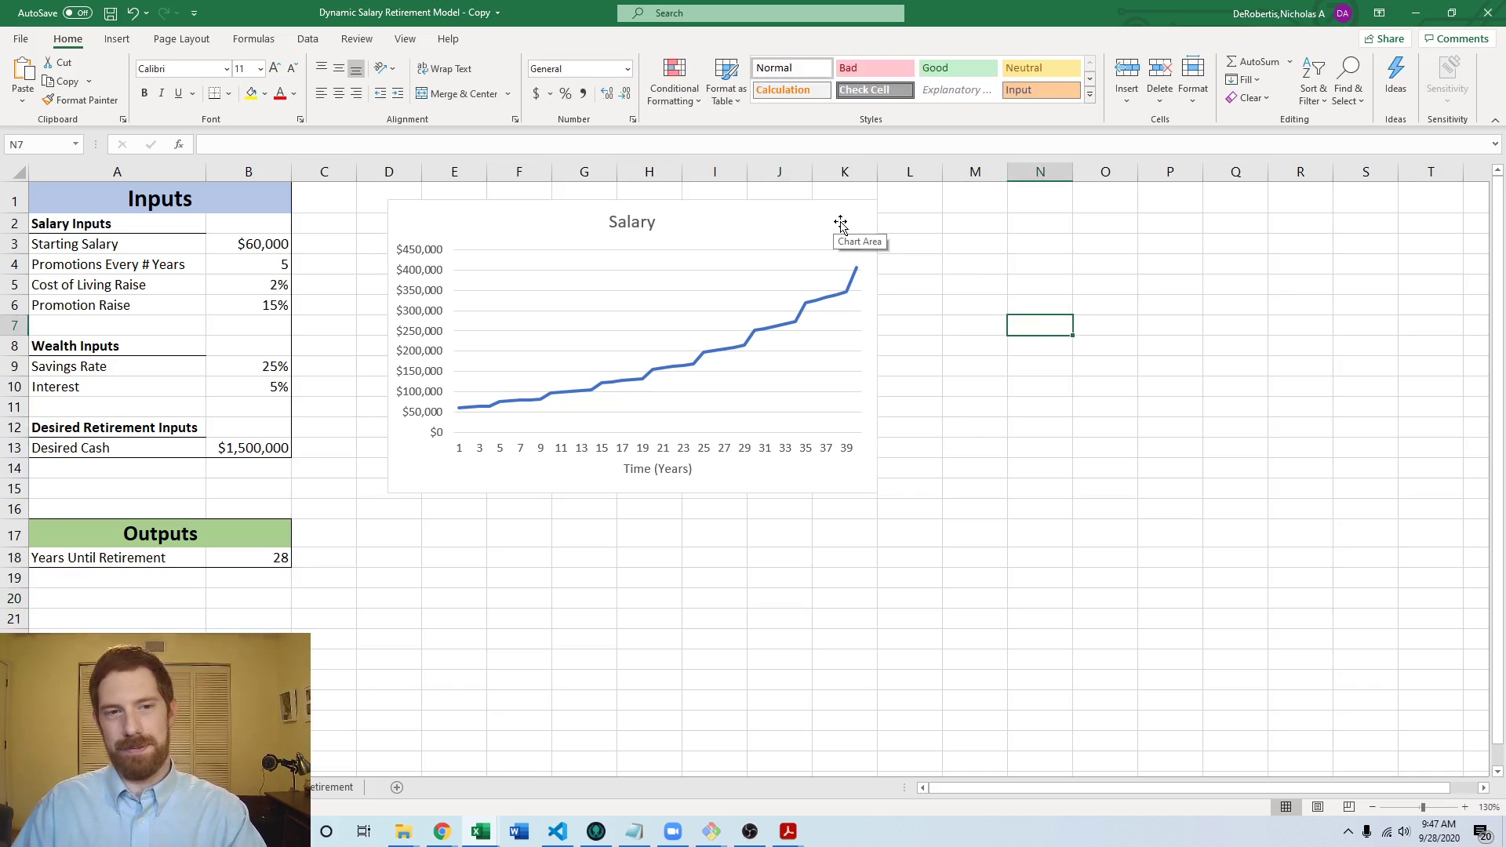
{"action": "left_click", "coordinate": [725, 227]}
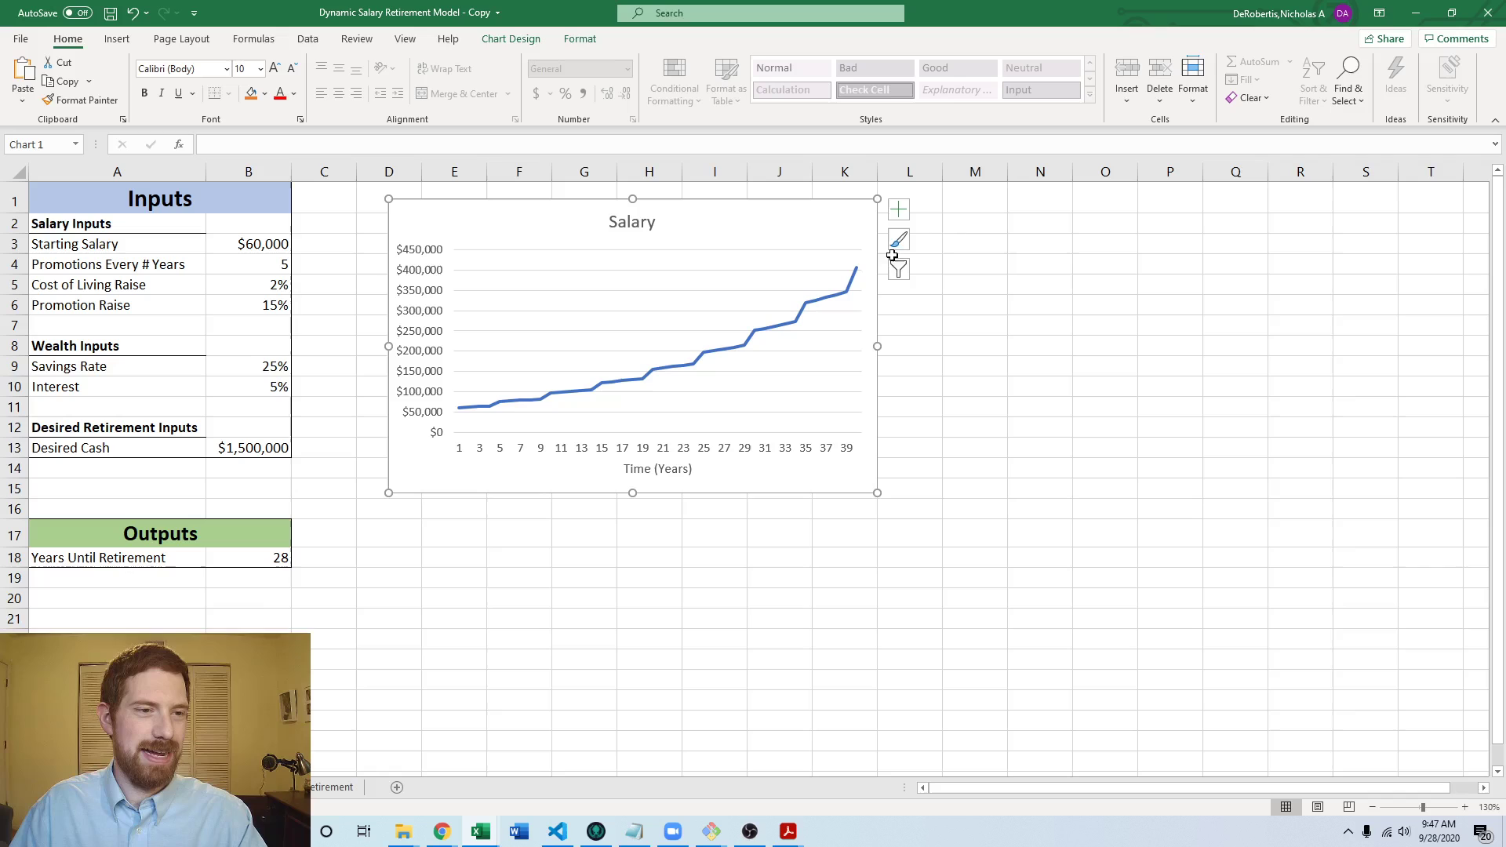
{"action": "left_click", "coordinate": [981, 273]}
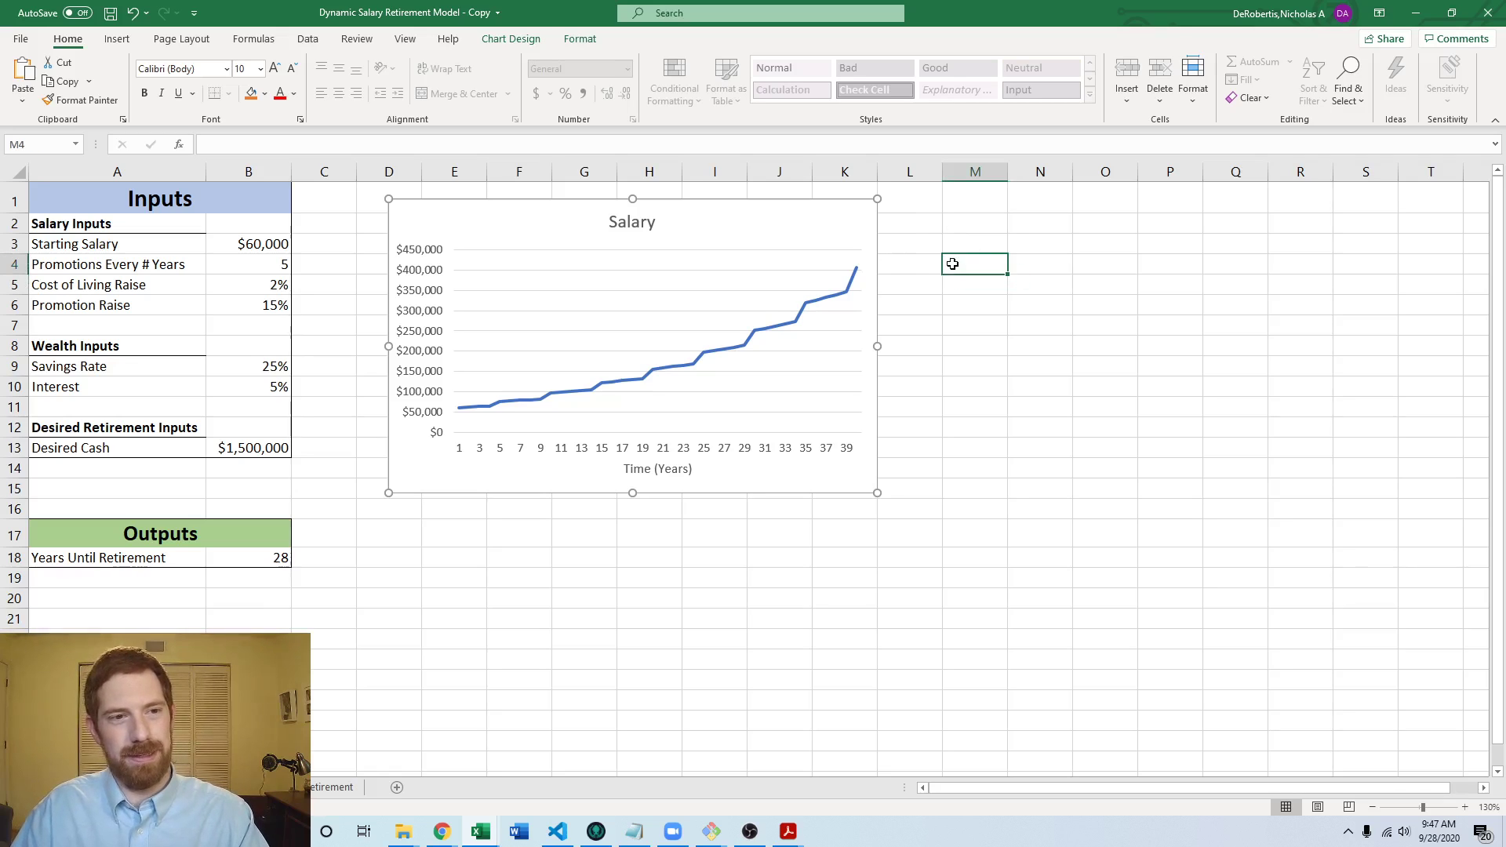
{"action": "left_click", "coordinate": [796, 224]}
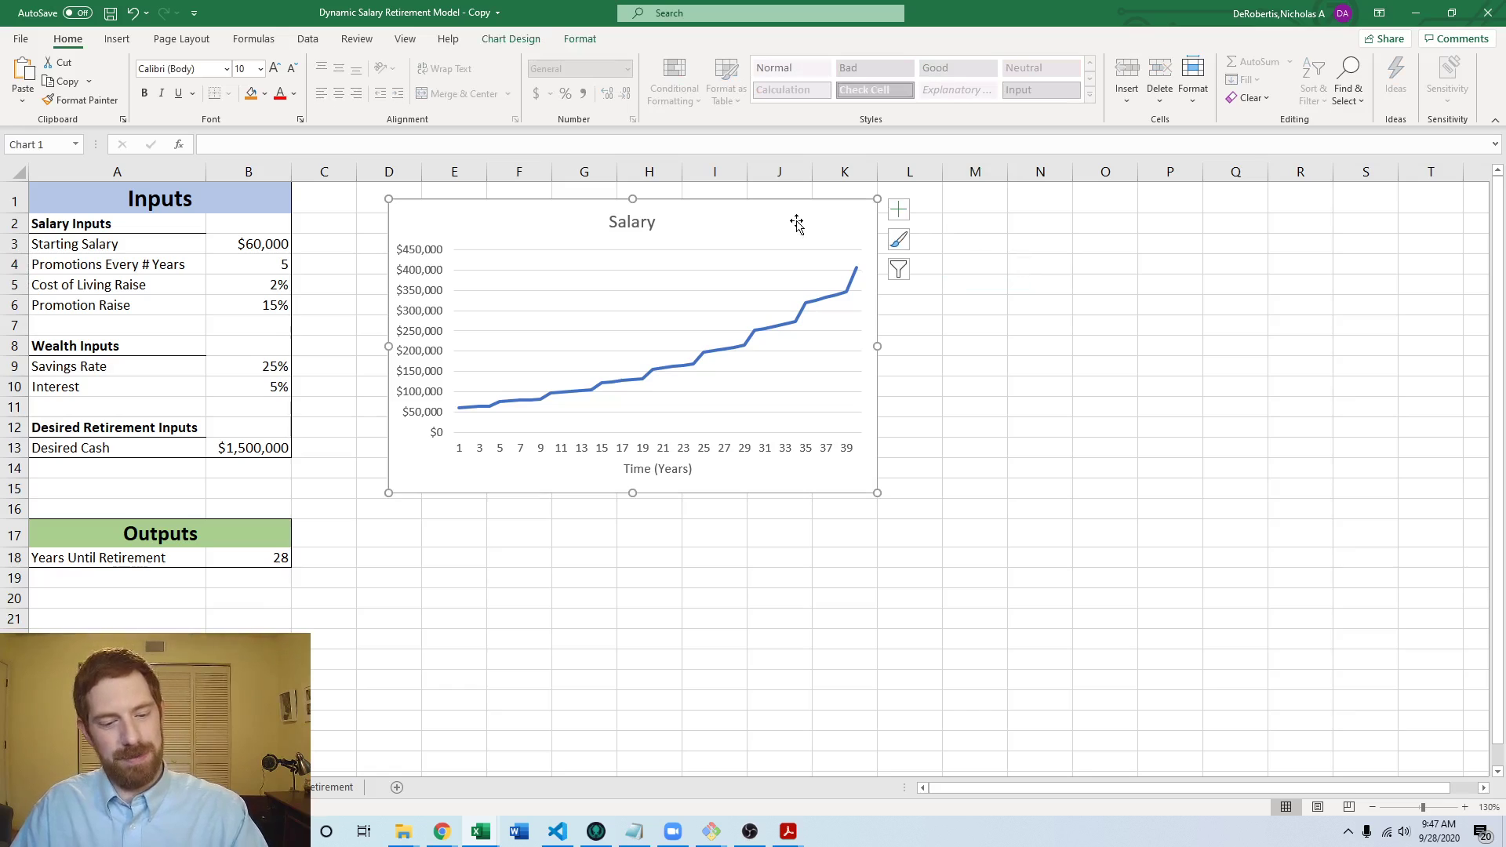
{"action": "key", "text": "ctrl+c"}
{"action": "left_click", "coordinate": [962, 217]}
{"action": "key", "text": "ctrl+v"}
{"action": "left_click_drag", "start_coordinate": [1057, 227], "coordinate": [991, 219]}
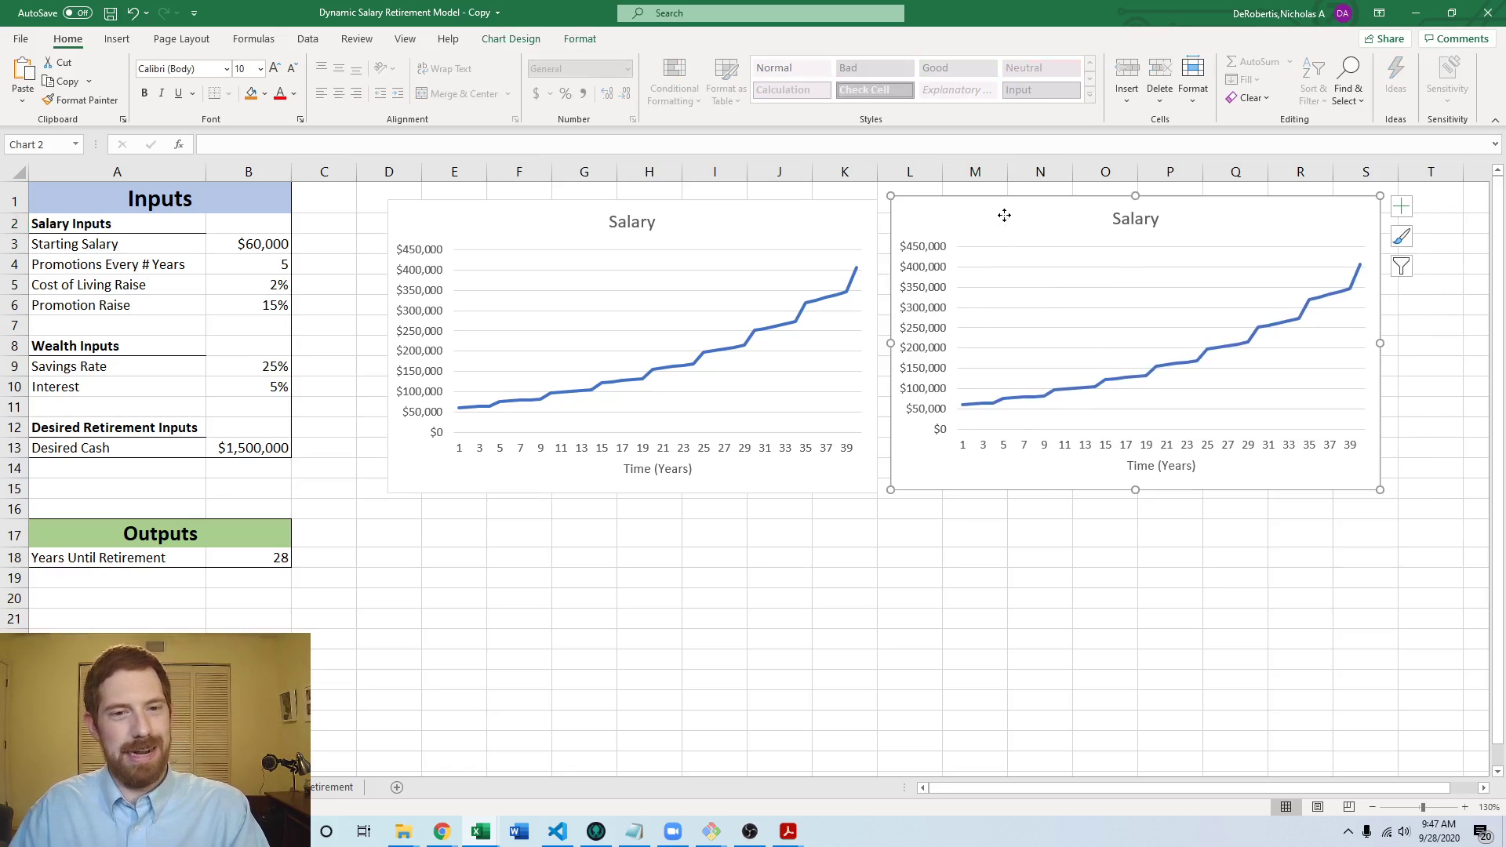
{"action": "left_click", "coordinate": [910, 661]}
Step: Test both charts by setting B4 to 2, restore 5, and select the right-hand chart
{"action": "left_click", "coordinate": [872, 574]}
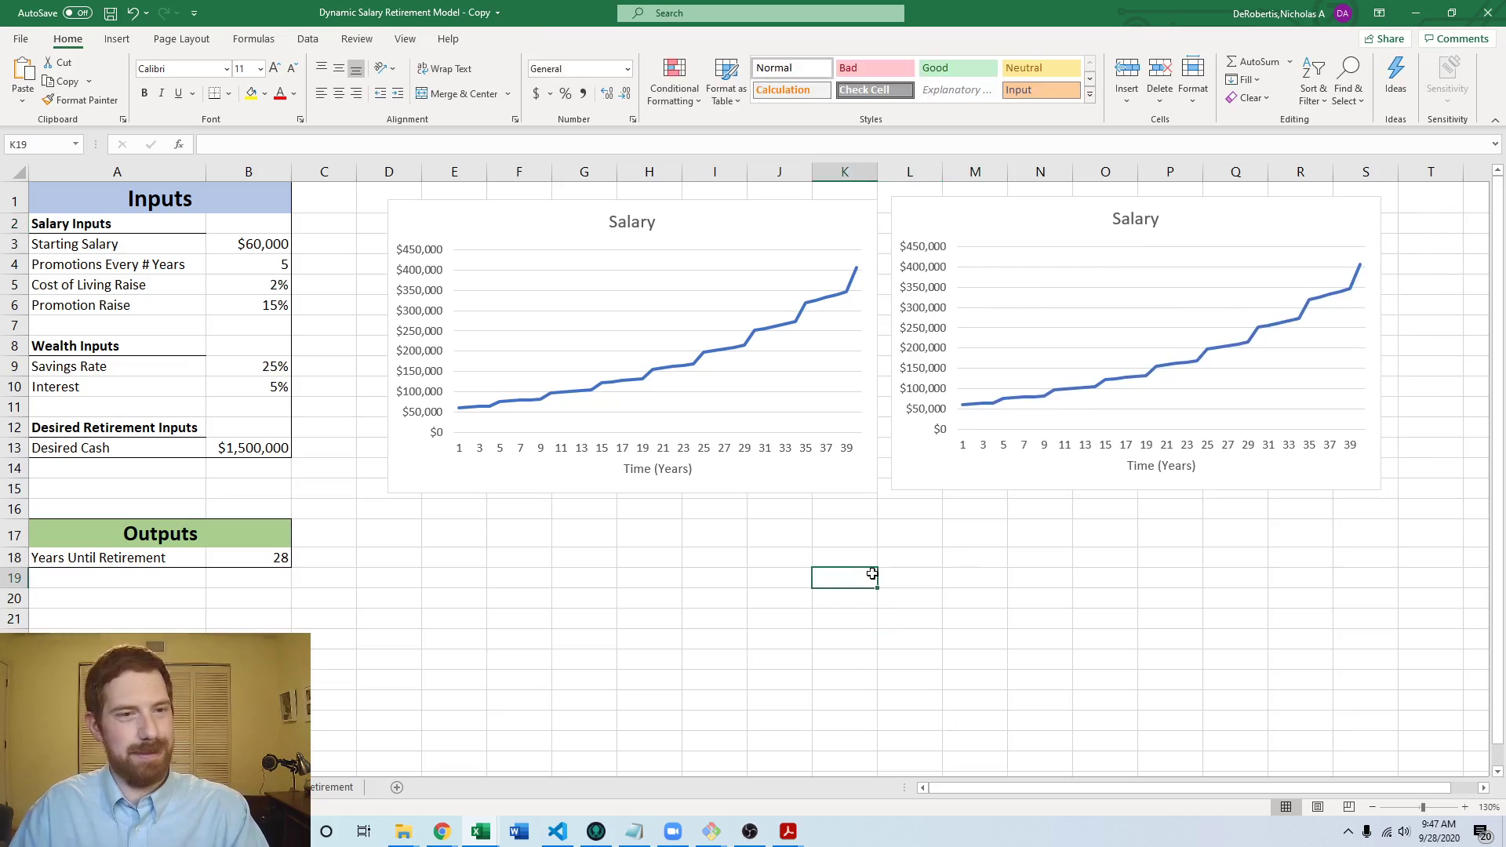
{"action": "left_click", "coordinate": [243, 267]}
{"action": "type", "text": "2"}
{"action": "key", "text": "Return"}
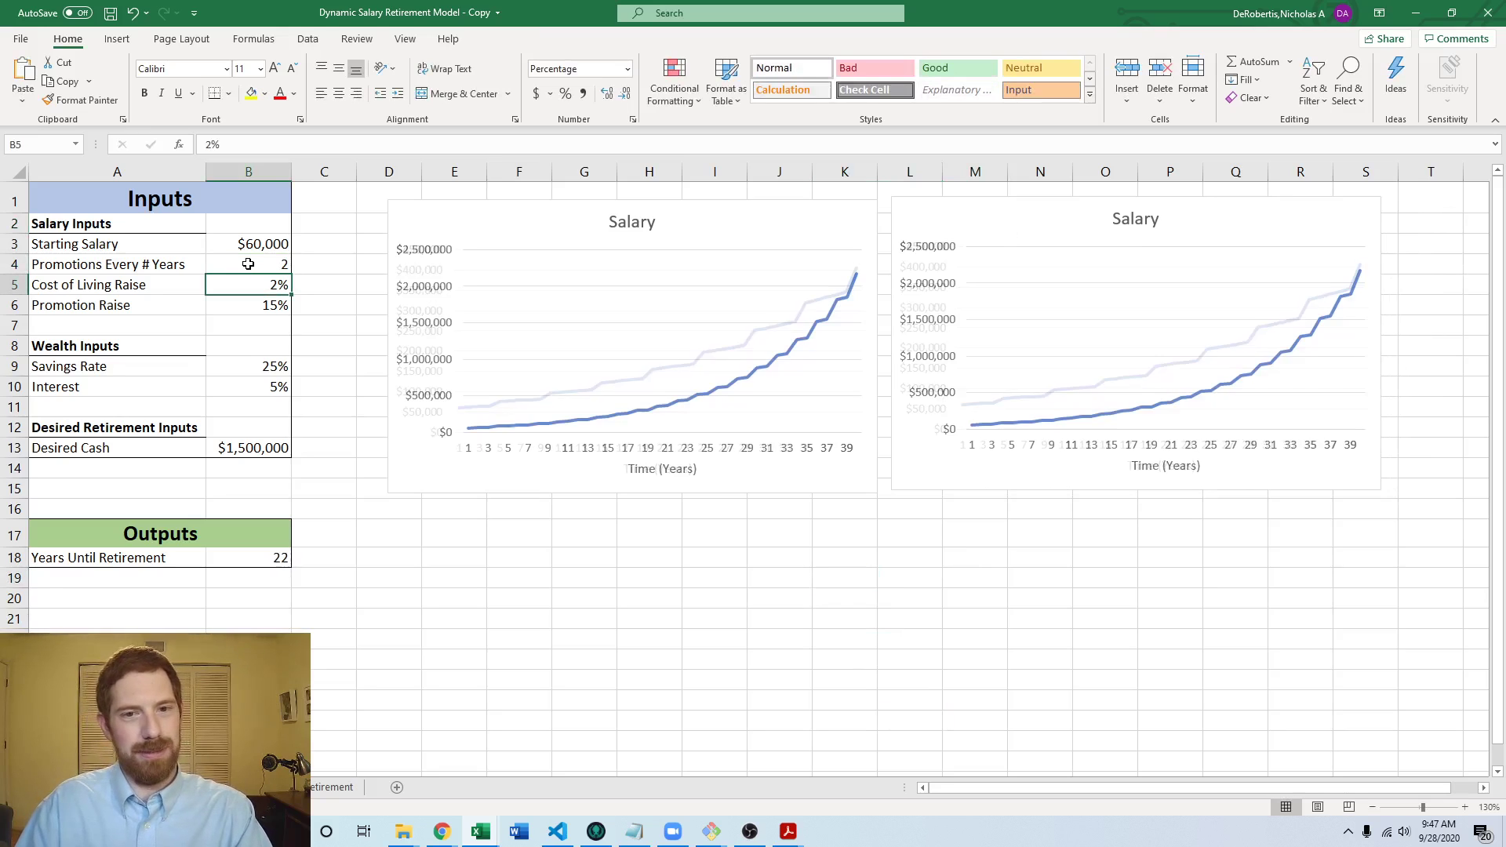
{"action": "left_click", "coordinate": [251, 258]}
{"action": "type", "text": "5"}
{"action": "key", "text": "Return"}
{"action": "left_click", "coordinate": [1003, 210]}
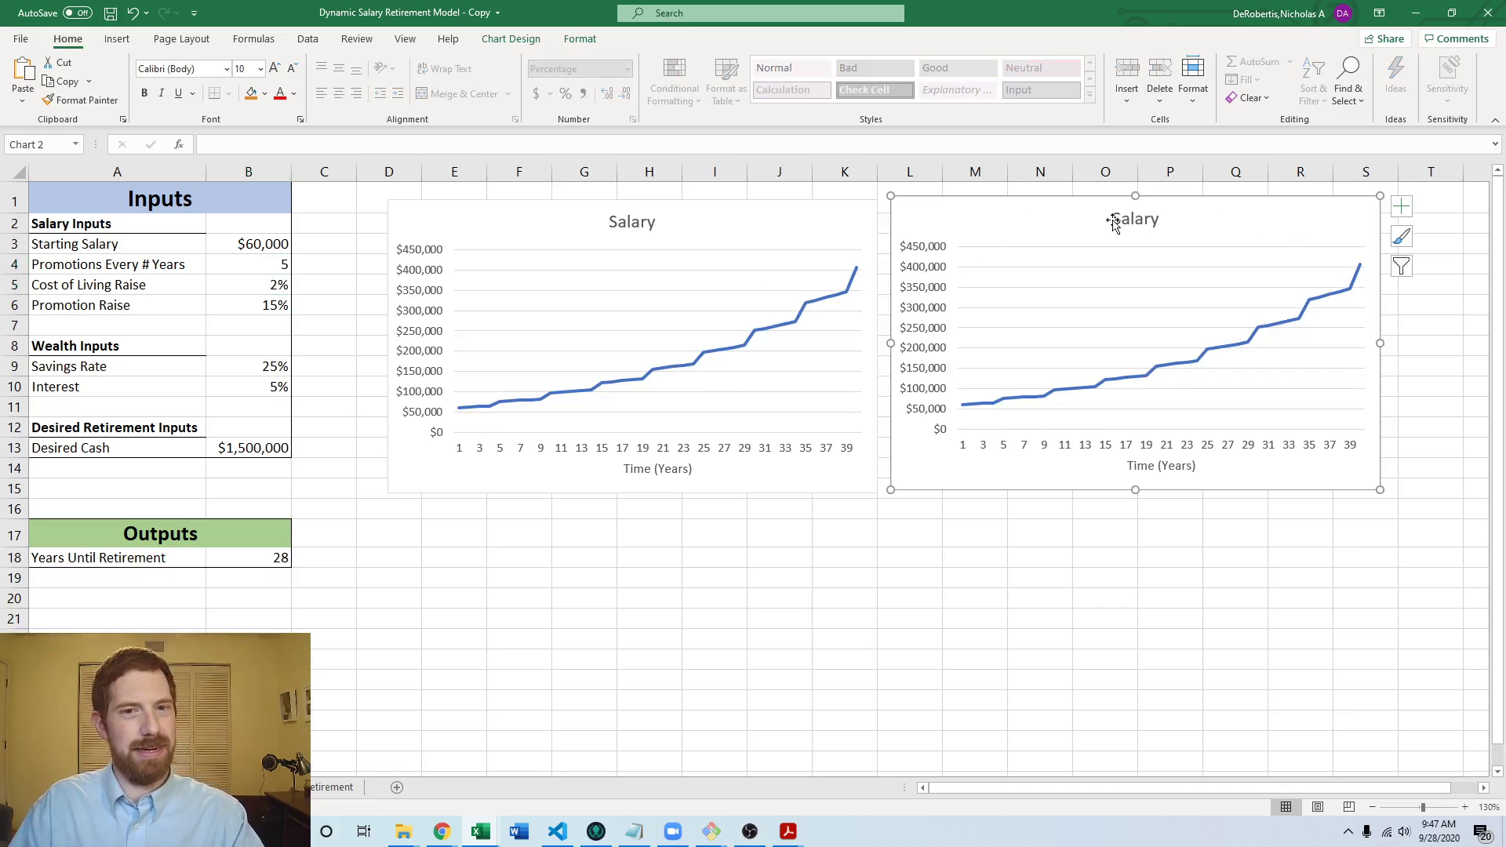
Step: Try blue and dark styles on the copied chart, restore plain Style 1, and open Change Chart Type
{"action": "left_click", "coordinate": [510, 38]}
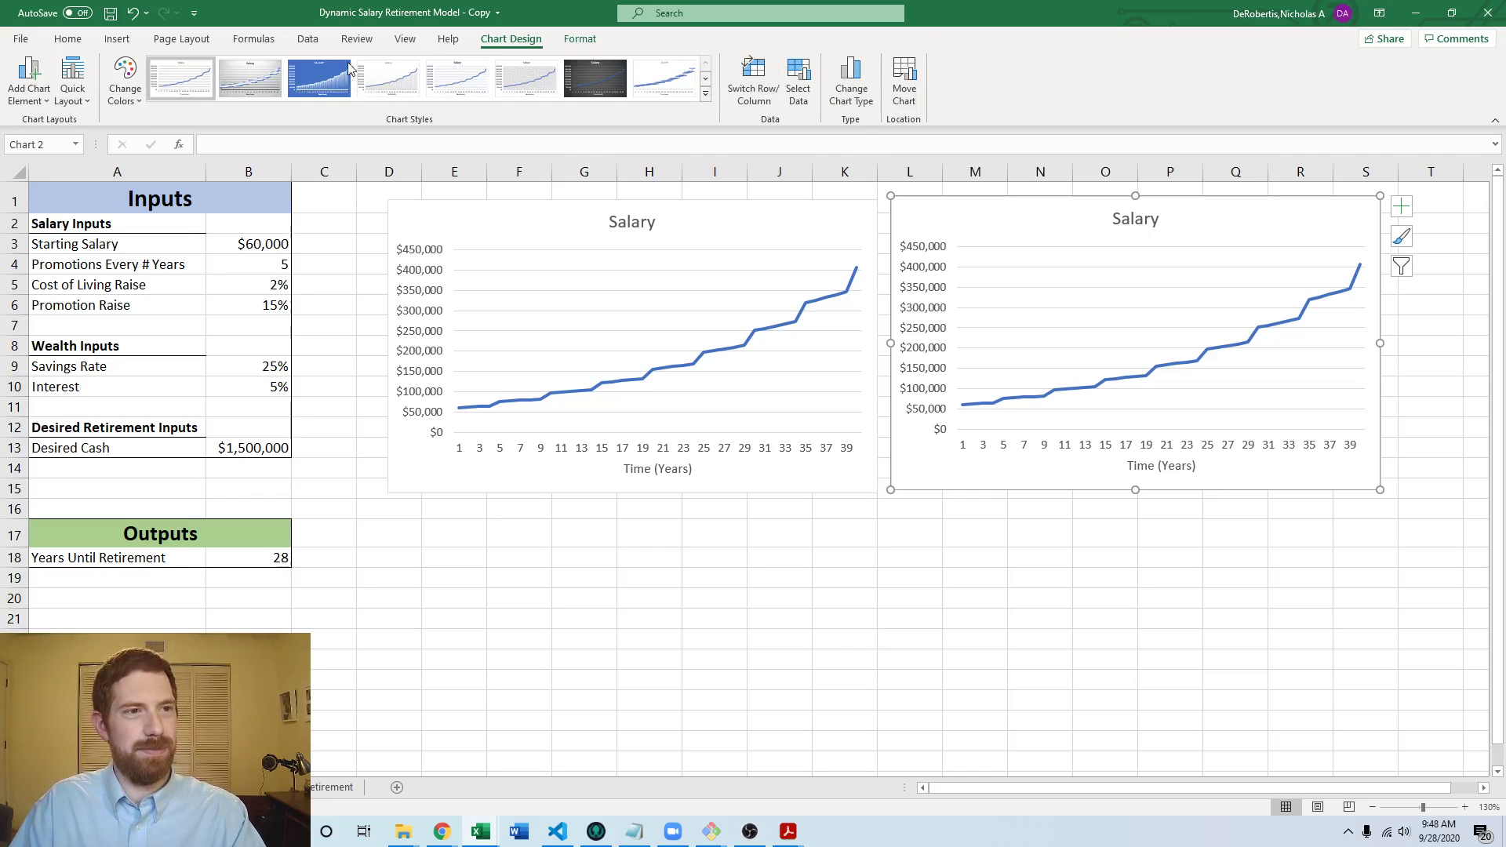
{"action": "left_click", "coordinate": [319, 79]}
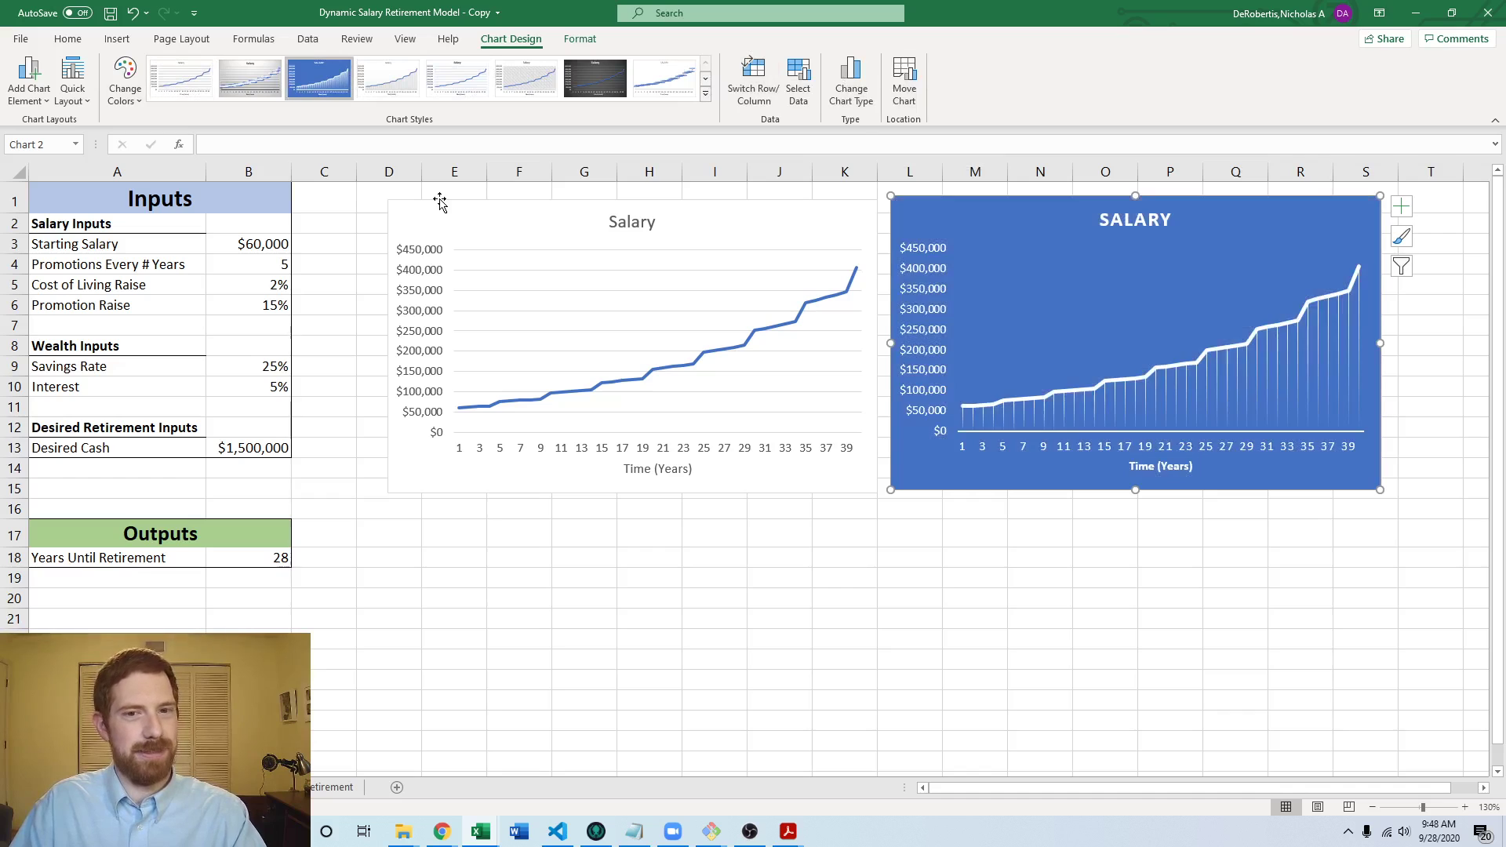
{"action": "left_click", "coordinate": [589, 72]}
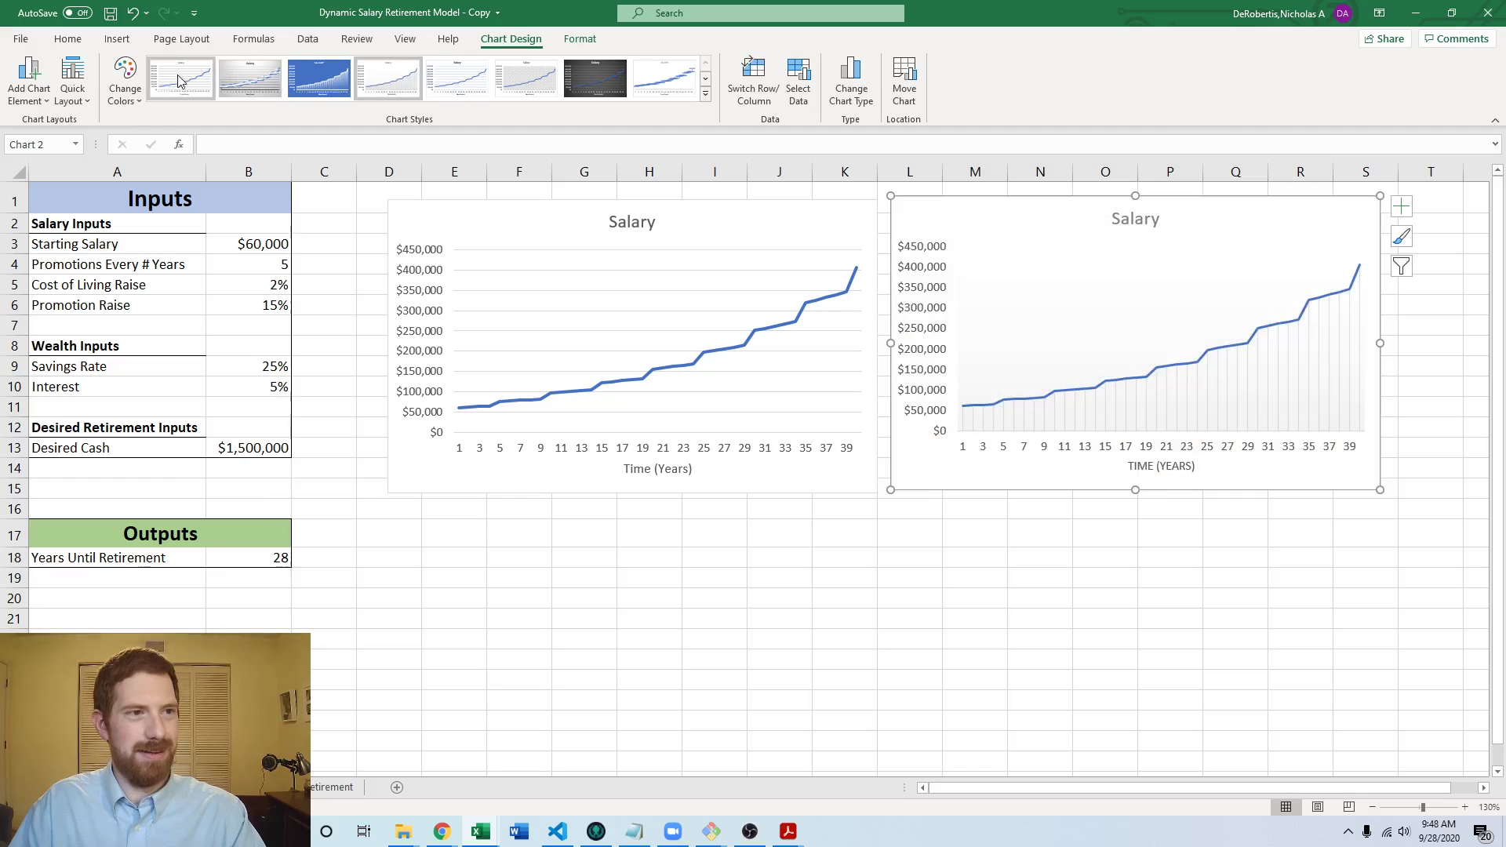
{"action": "left_click", "coordinate": [180, 79]}
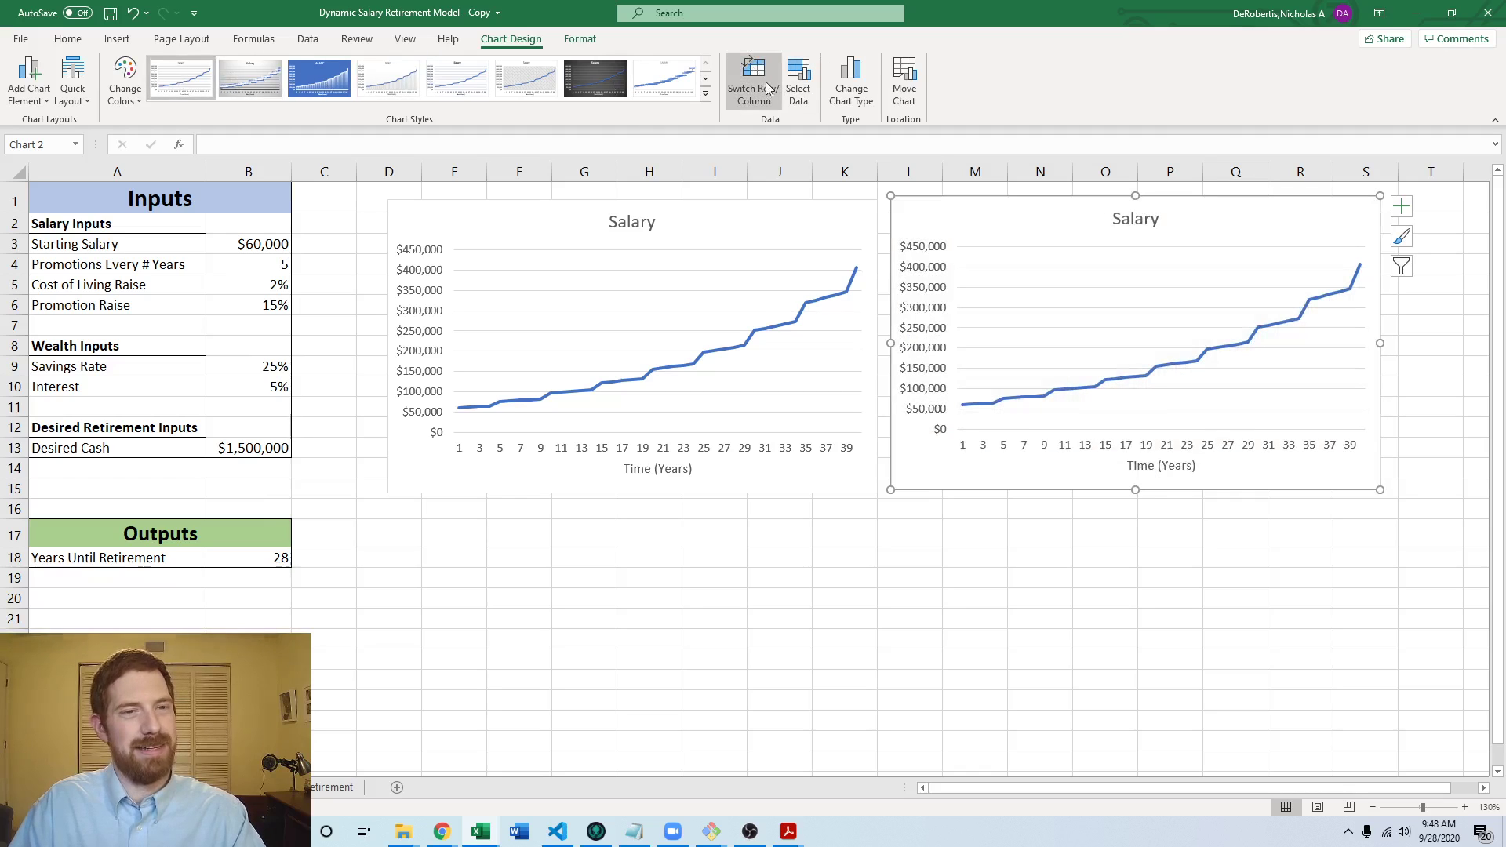
{"action": "left_click", "coordinate": [851, 74]}
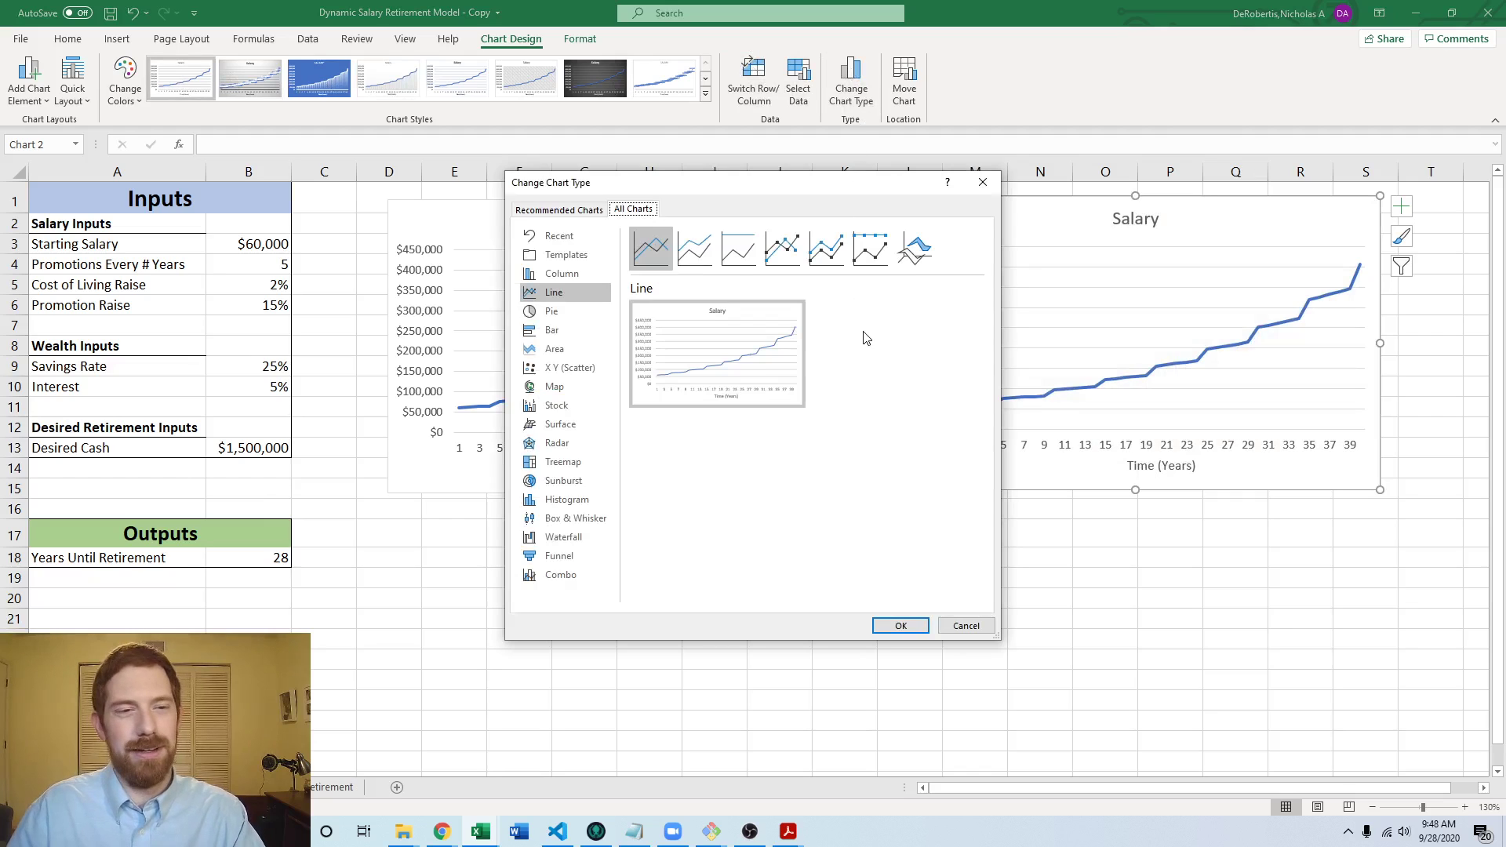
Step: Try the XY (Scatter) type with smooth lines and markers on the second Salary chart
{"action": "left_click", "coordinate": [563, 368]}
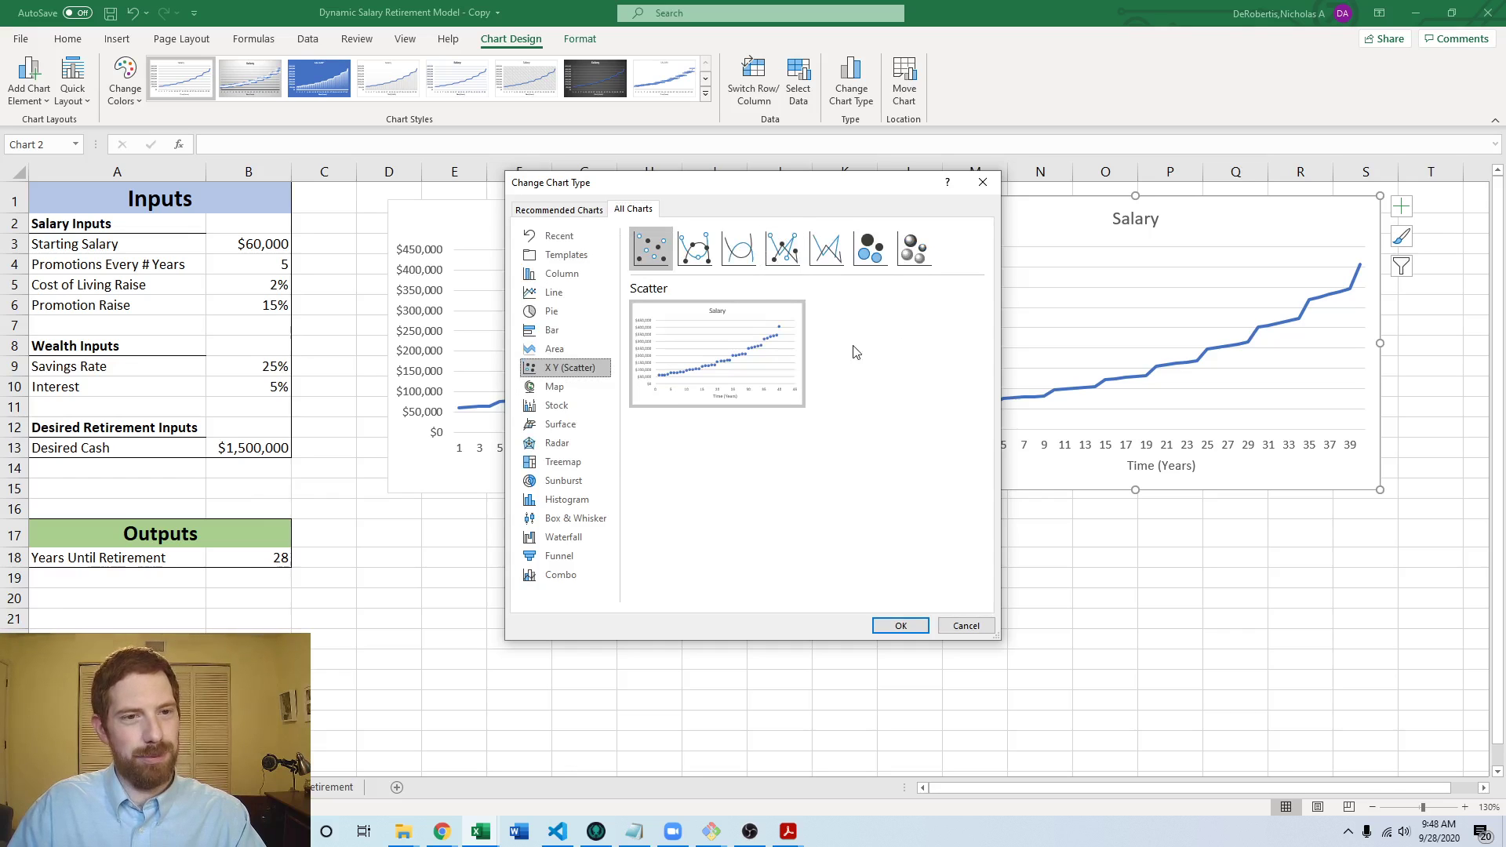
{"action": "left_click", "coordinate": [739, 248]}
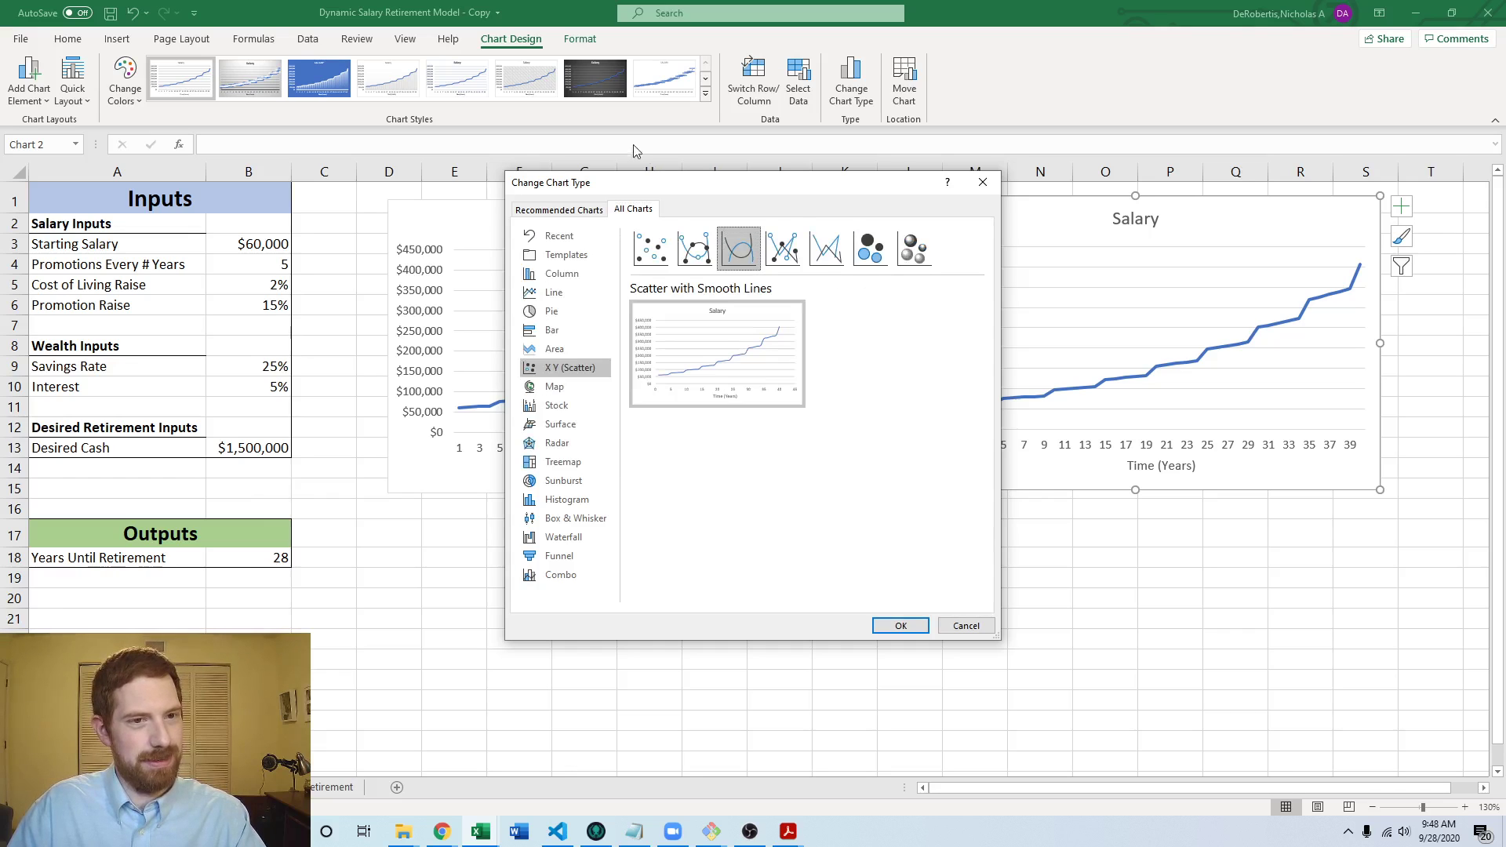
{"action": "left_click", "coordinate": [695, 249]}
{"action": "left_click", "coordinate": [900, 625]}
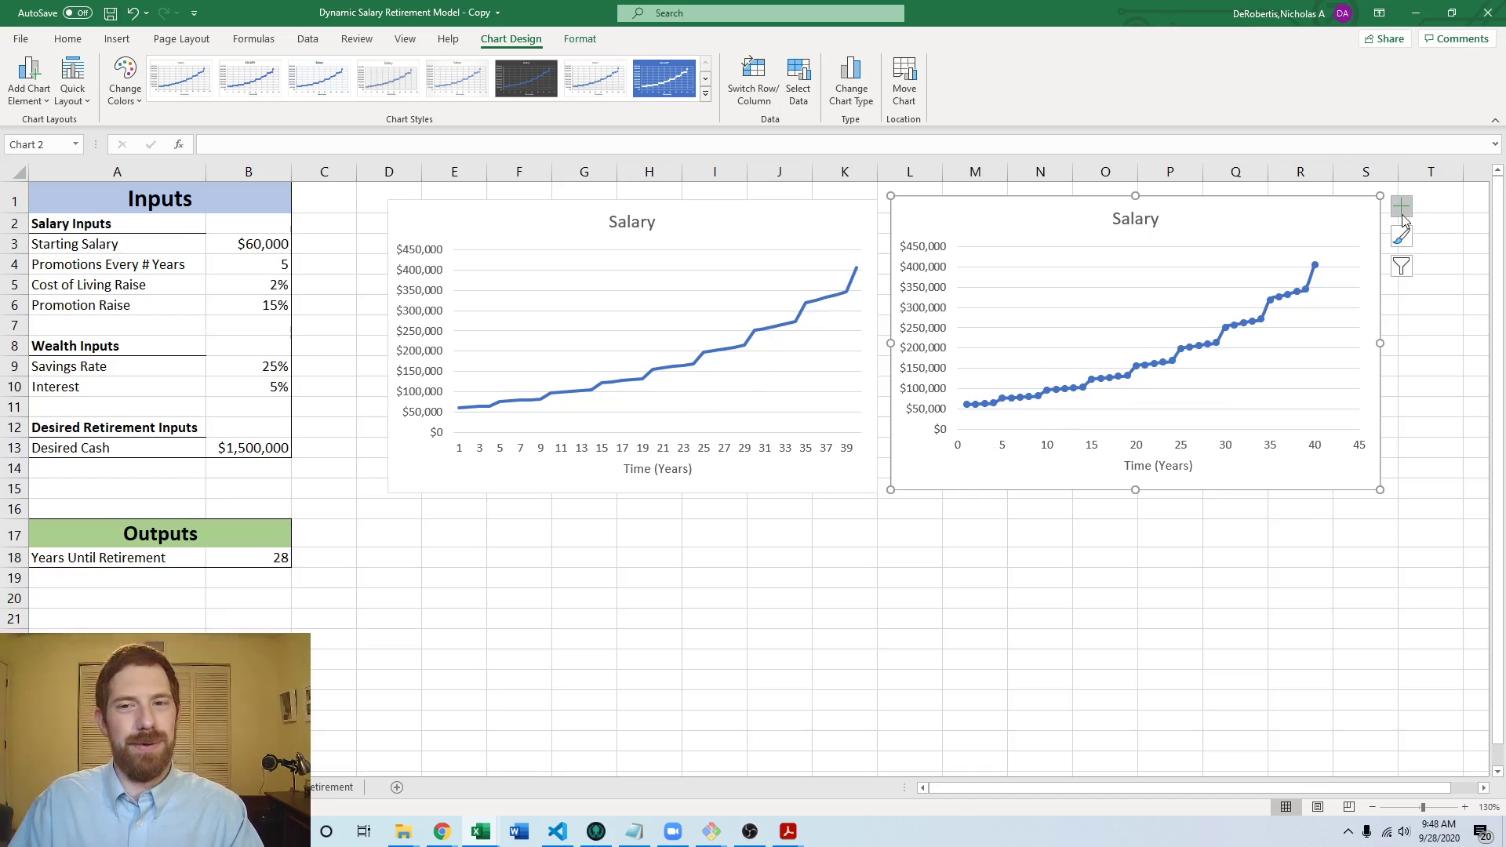
Step: Change the chart to a Clustered Column chart, then click away to an empty cell
{"action": "left_click", "coordinate": [850, 79]}
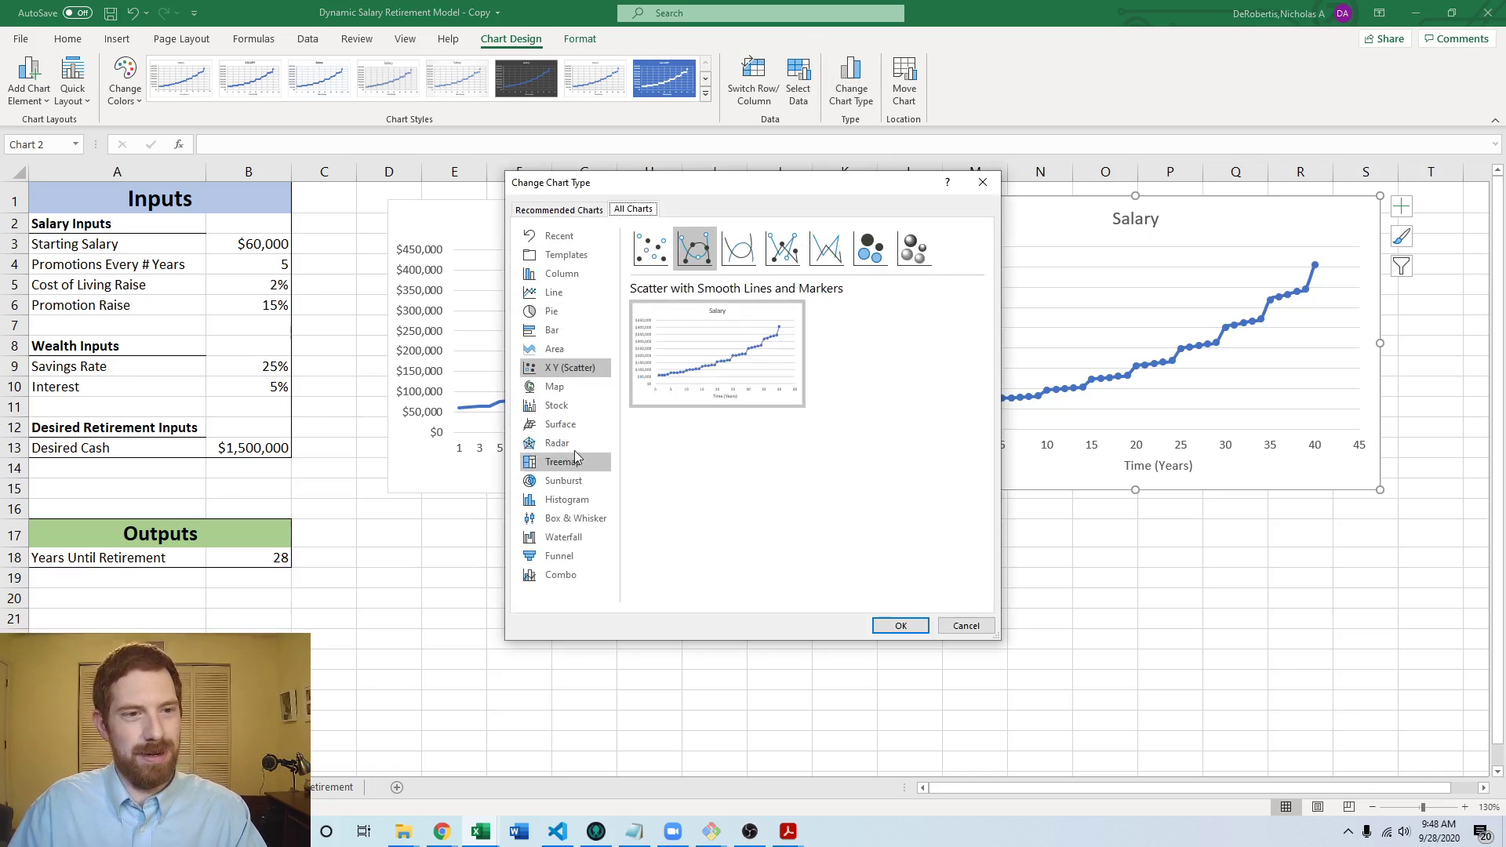
{"action": "left_click", "coordinate": [570, 405]}
{"action": "left_click", "coordinate": [580, 441]}
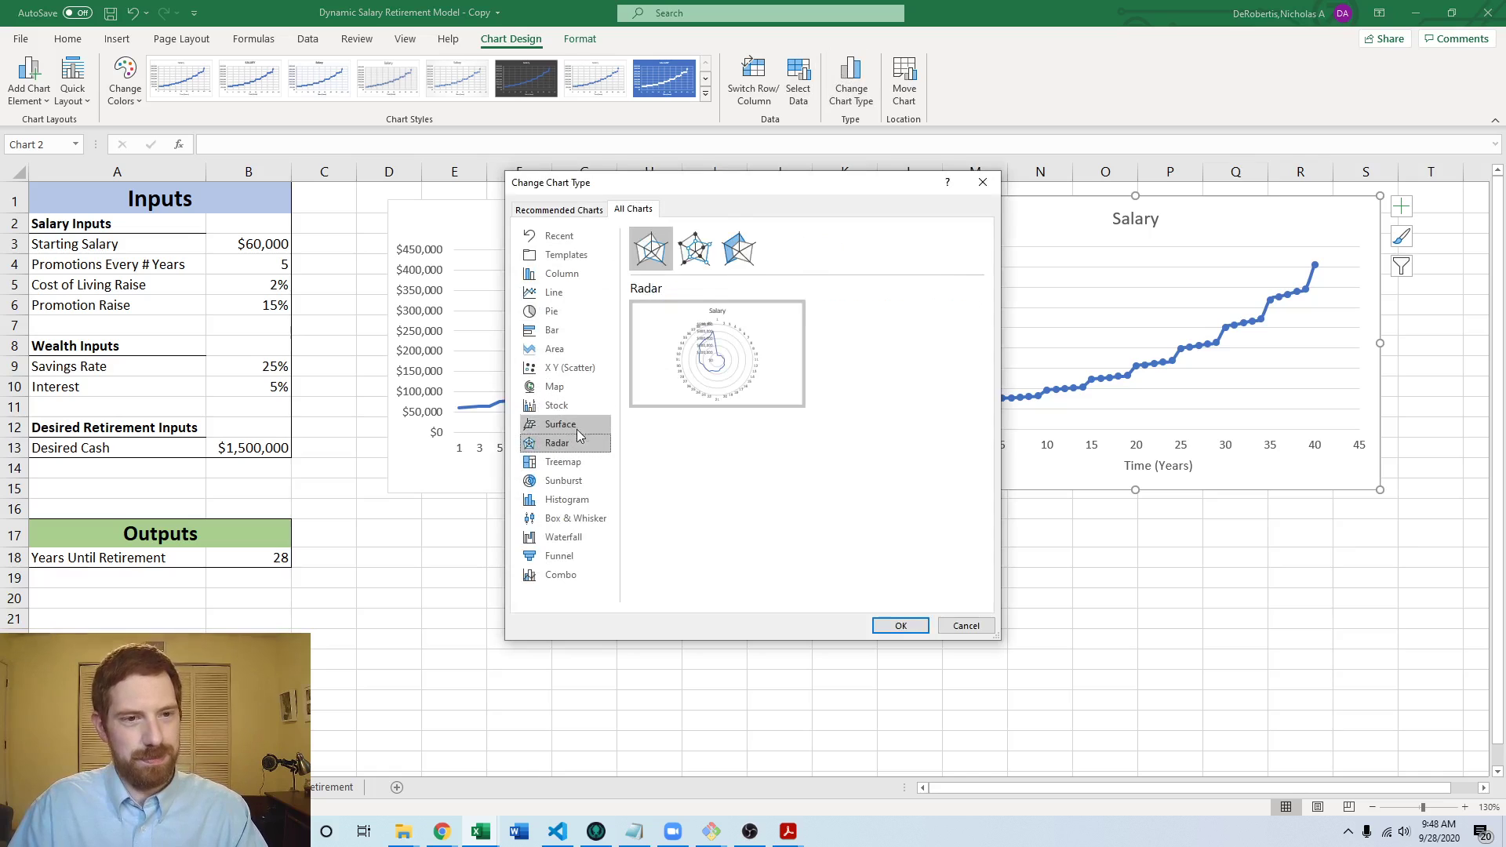
{"action": "left_click", "coordinate": [575, 425]}
{"action": "left_click", "coordinate": [574, 500]}
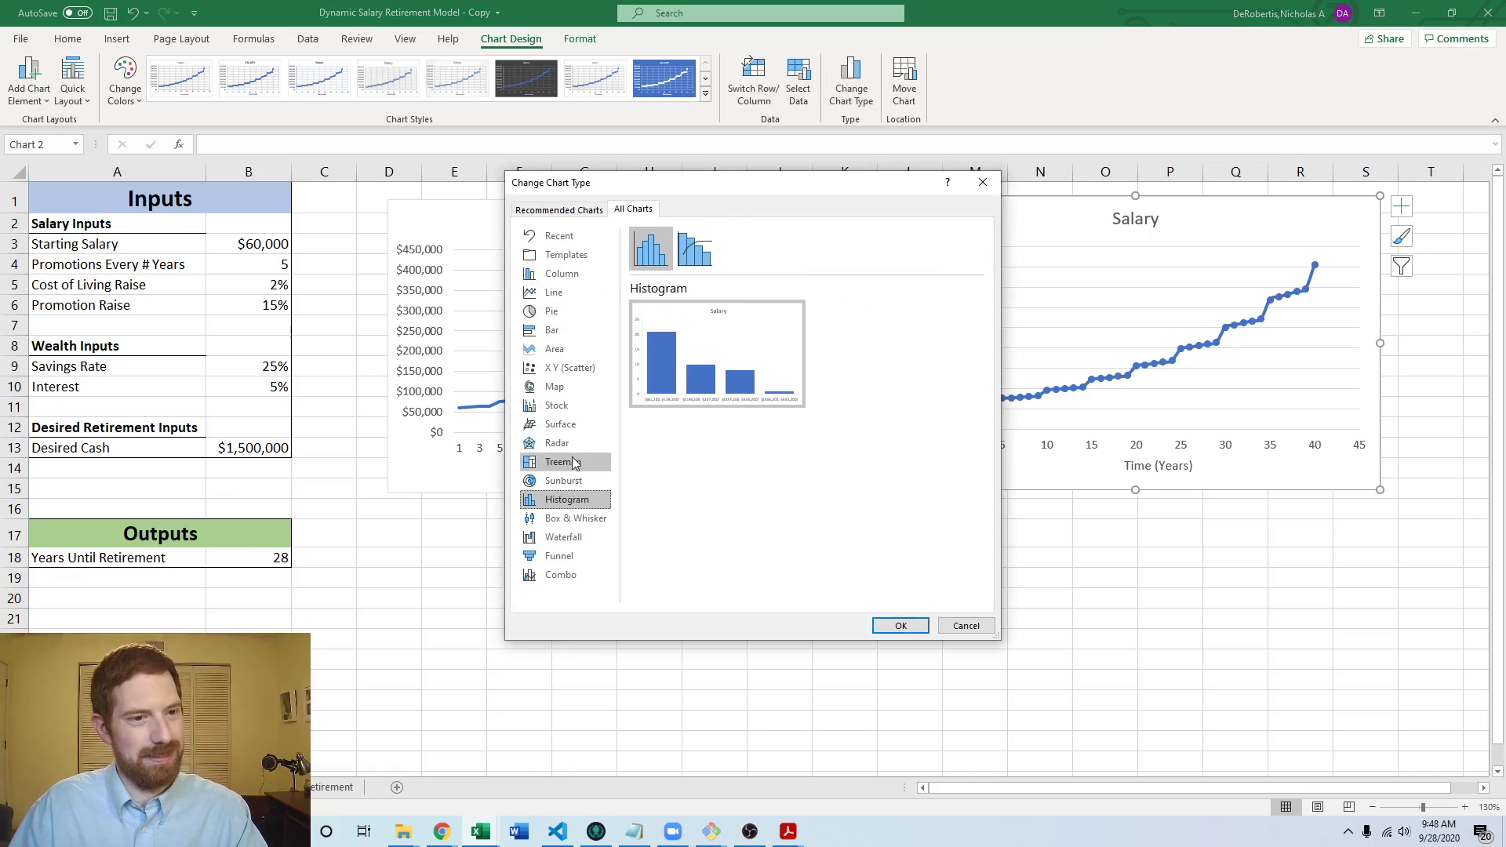
{"action": "left_click", "coordinate": [565, 556]}
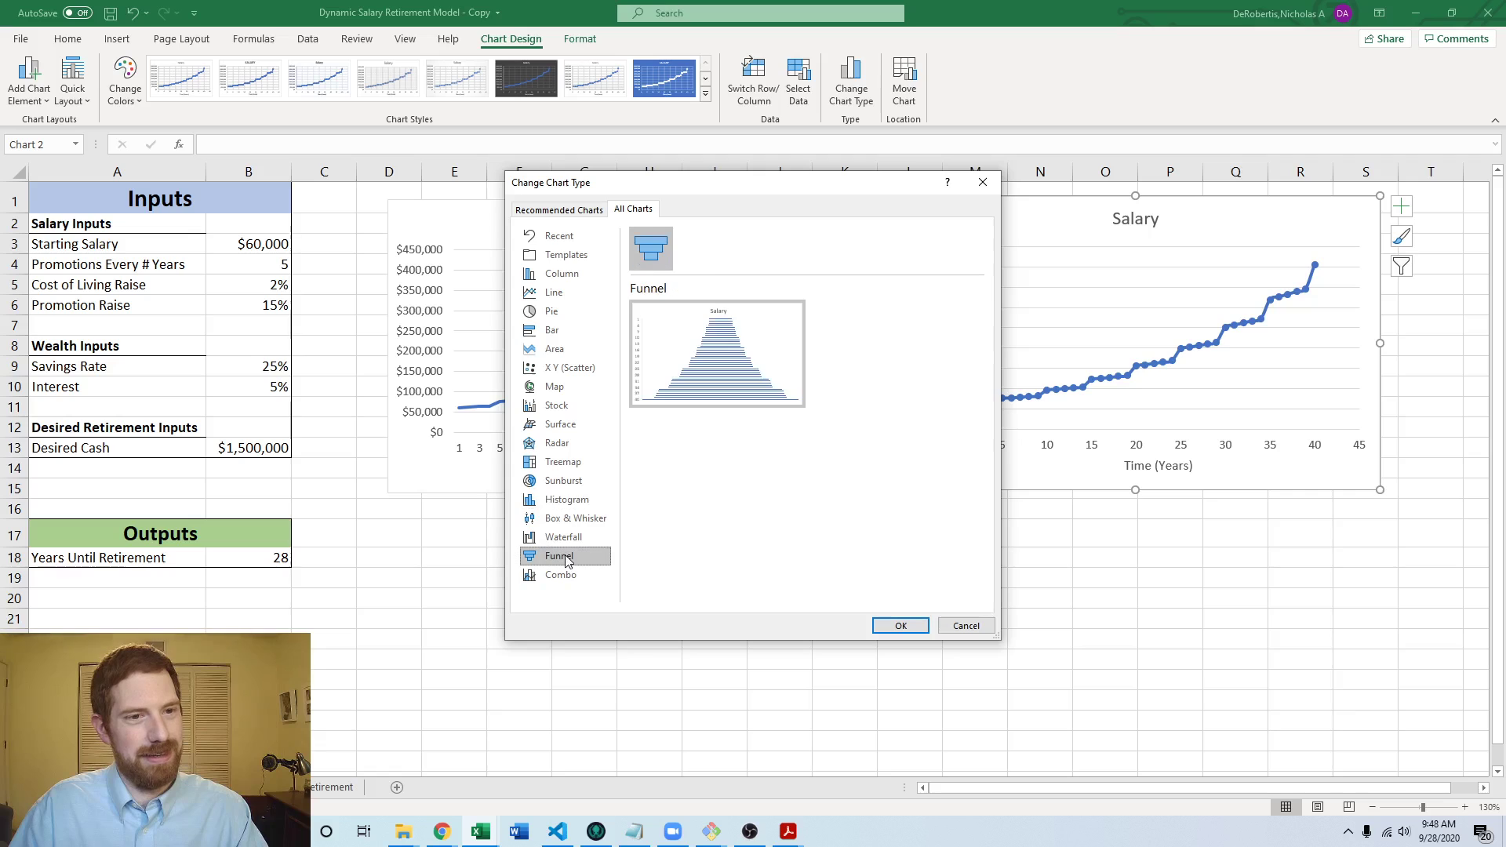
{"action": "left_click", "coordinate": [562, 274]}
{"action": "mouse_move", "coordinate": [711, 338]}
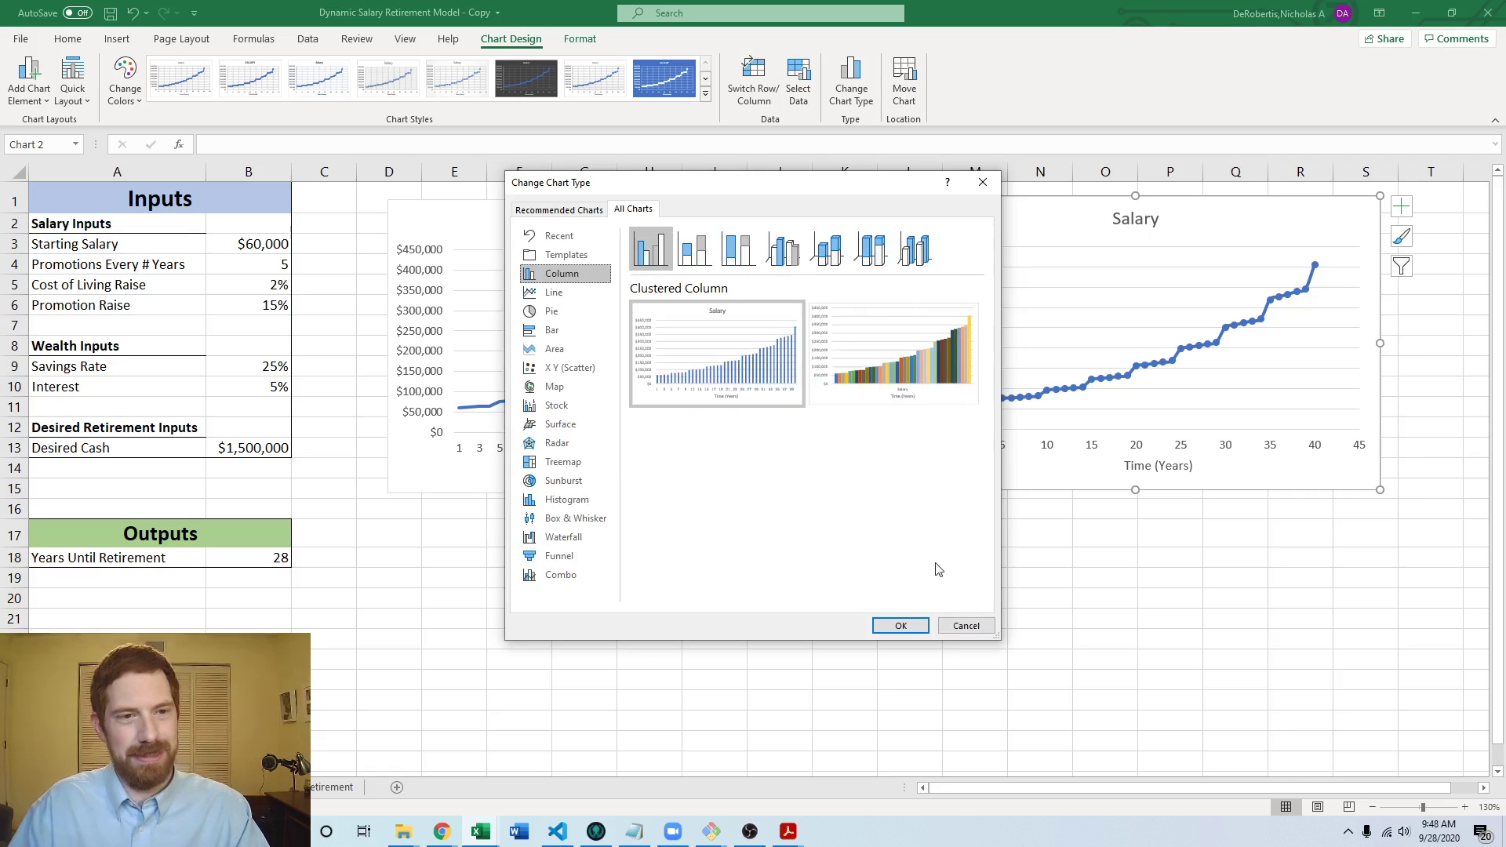
{"action": "left_click", "coordinate": [900, 626]}
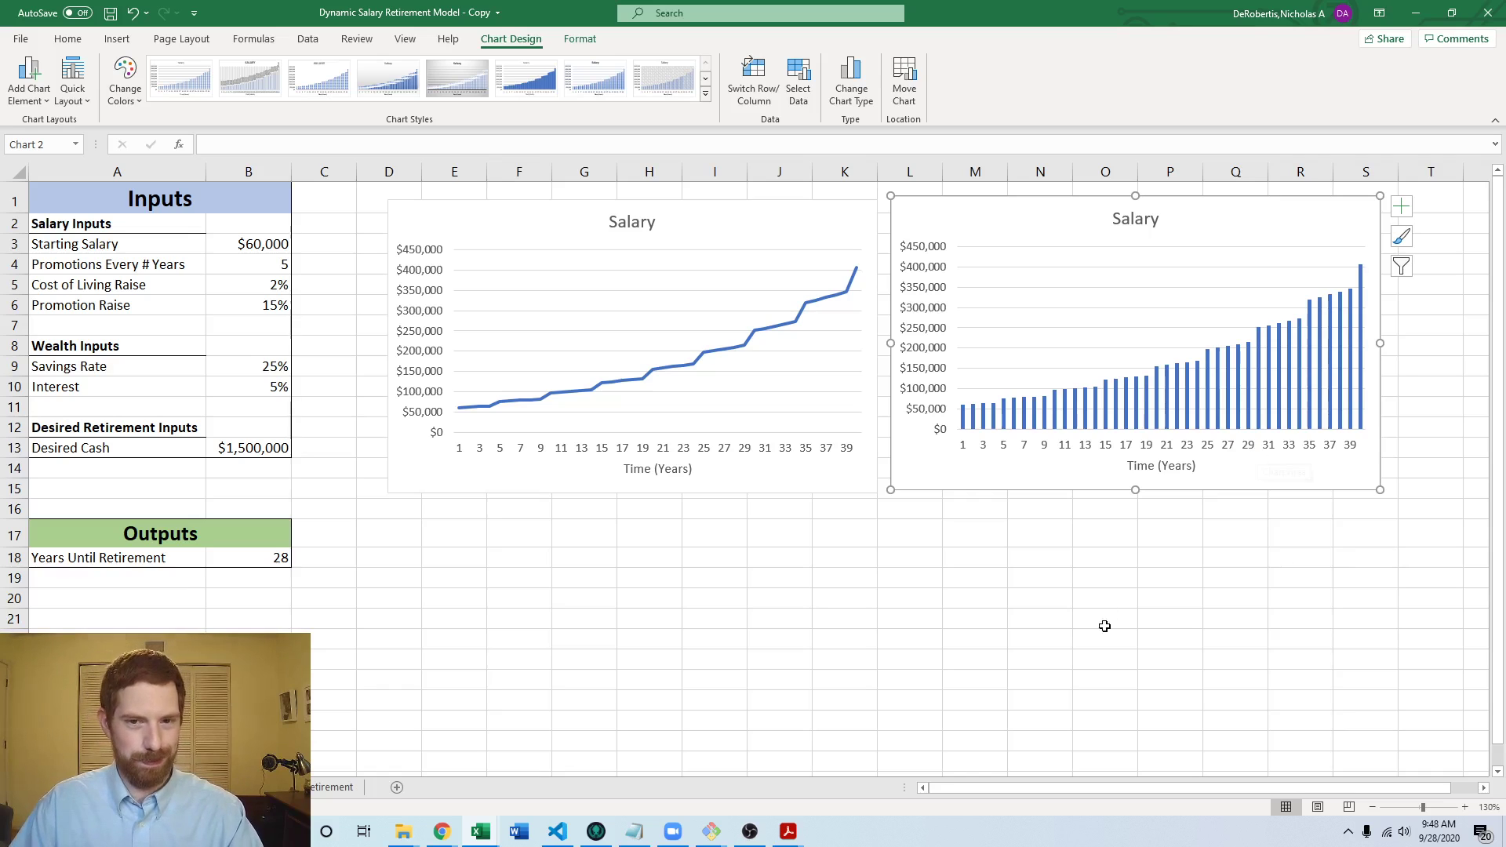
{"action": "left_click", "coordinate": [1126, 581]}
{"action": "left_click", "coordinate": [863, 576]}
{"action": "left_click", "coordinate": [782, 593]}
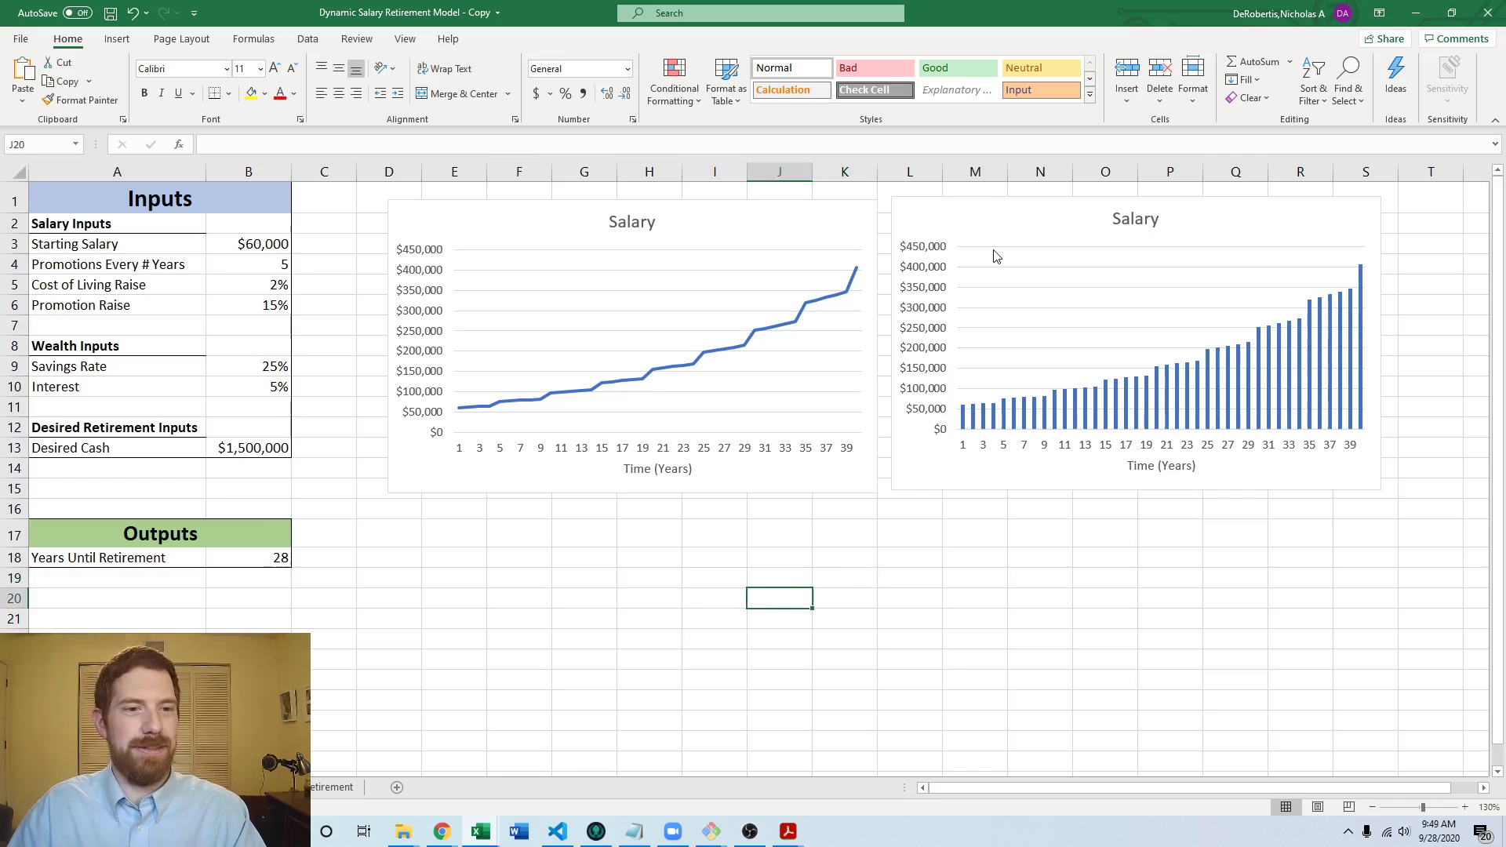
{"action": "left_click", "coordinate": [655, 612]}
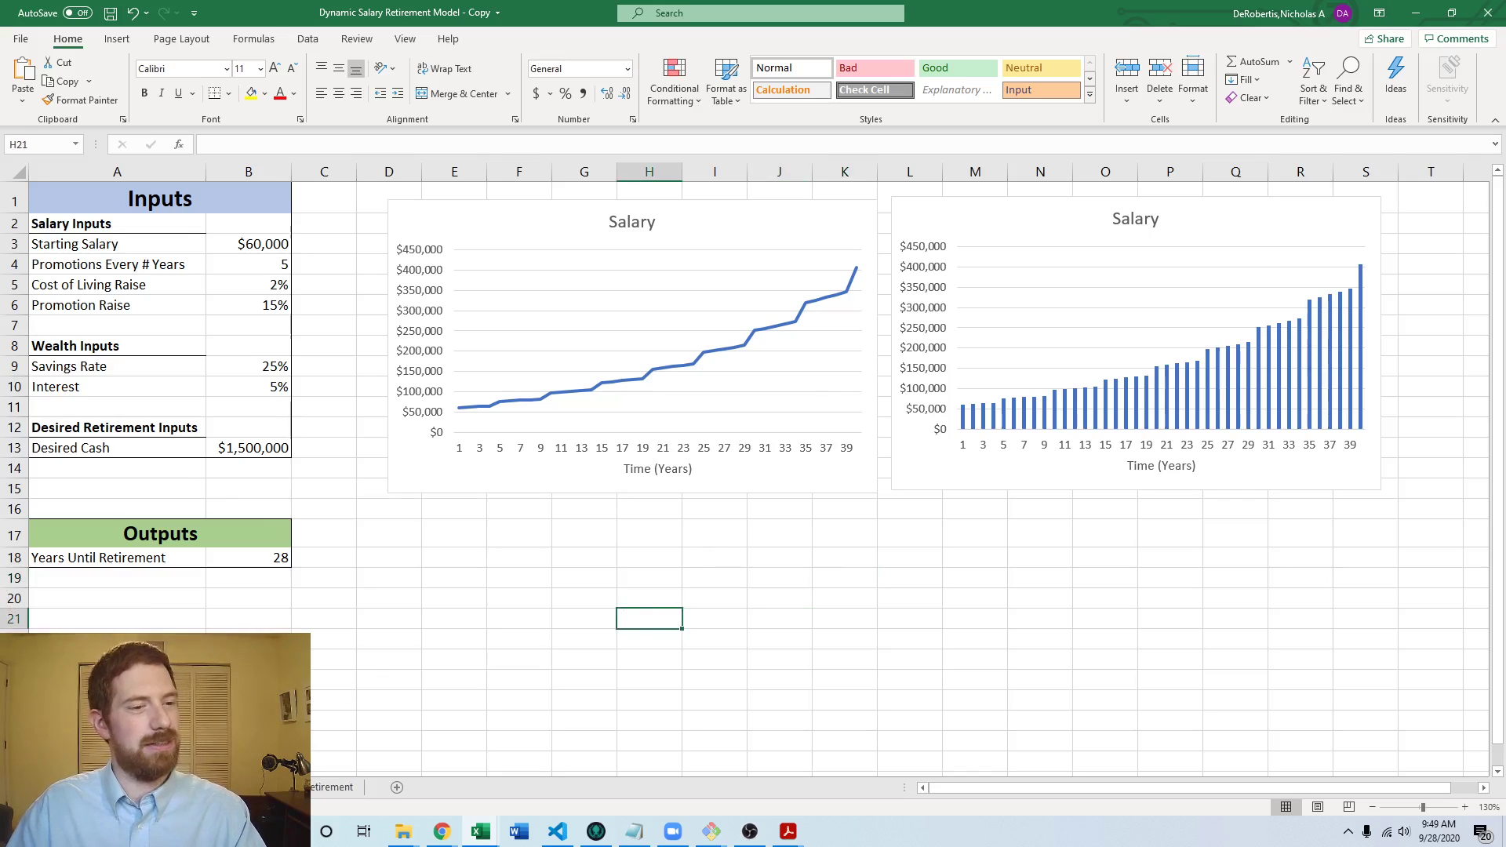
Step: On the Wealth Calculations sheet, select the Time column A8:A48 plus the Wealth column D8:D48
{"action": "key", "text": "ctrl+Page_Down"}
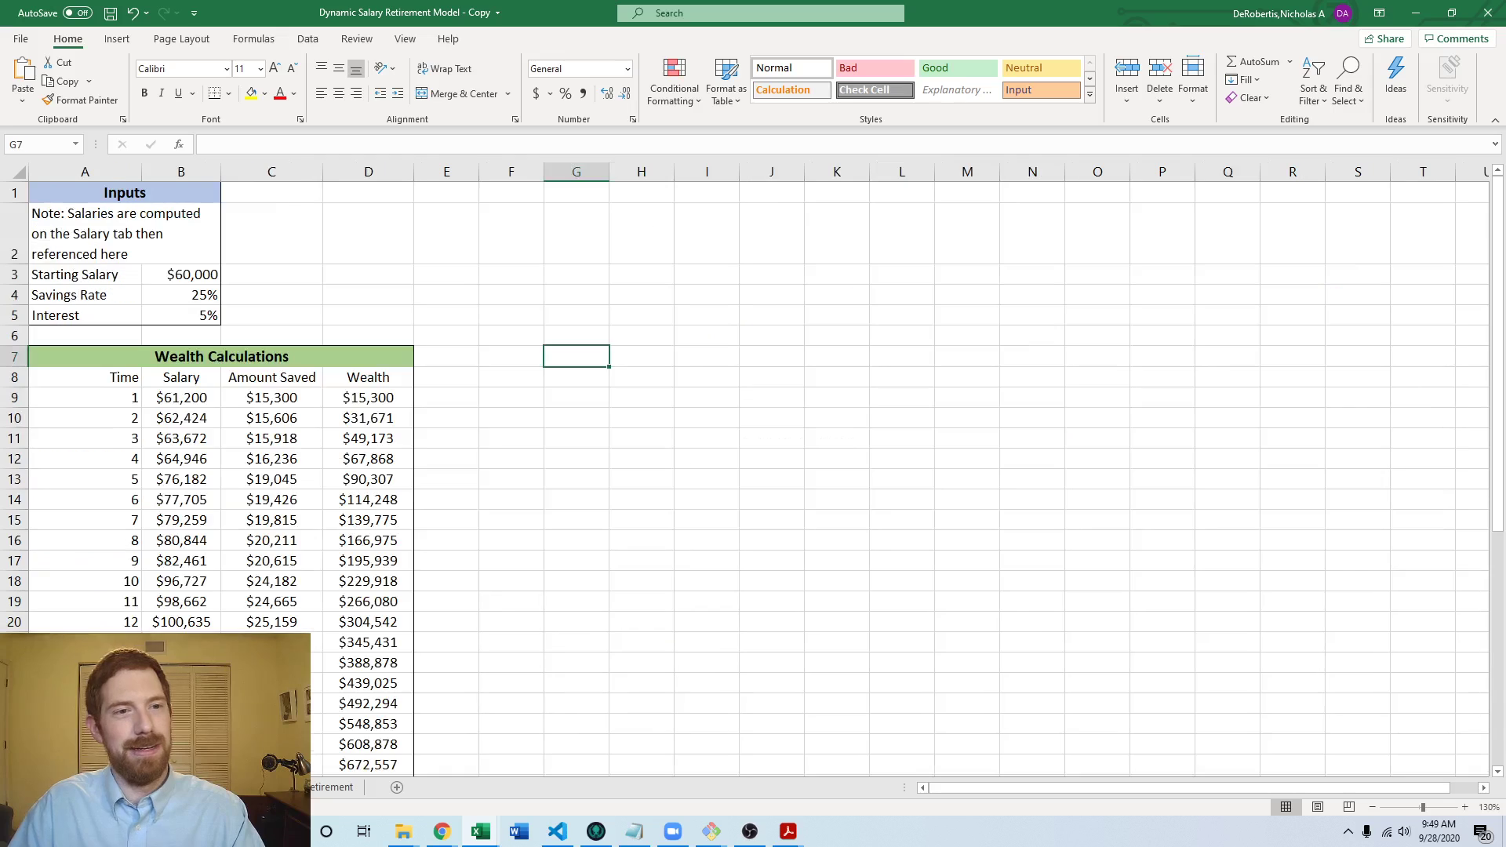
{"action": "left_click", "coordinate": [619, 433]}
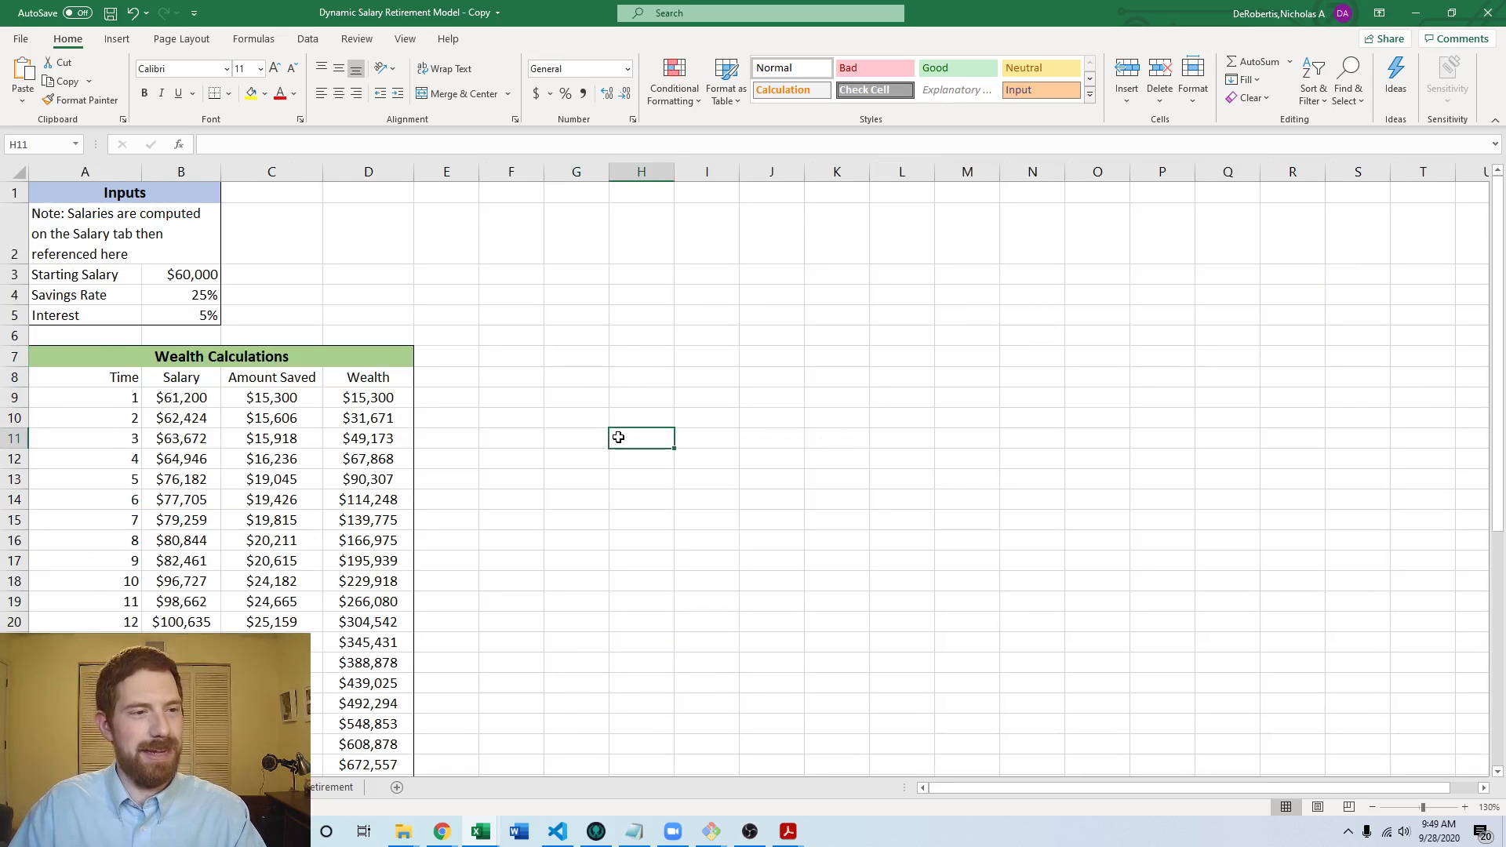
{"action": "left_click", "coordinate": [566, 353]}
{"action": "left_click", "coordinate": [574, 377]}
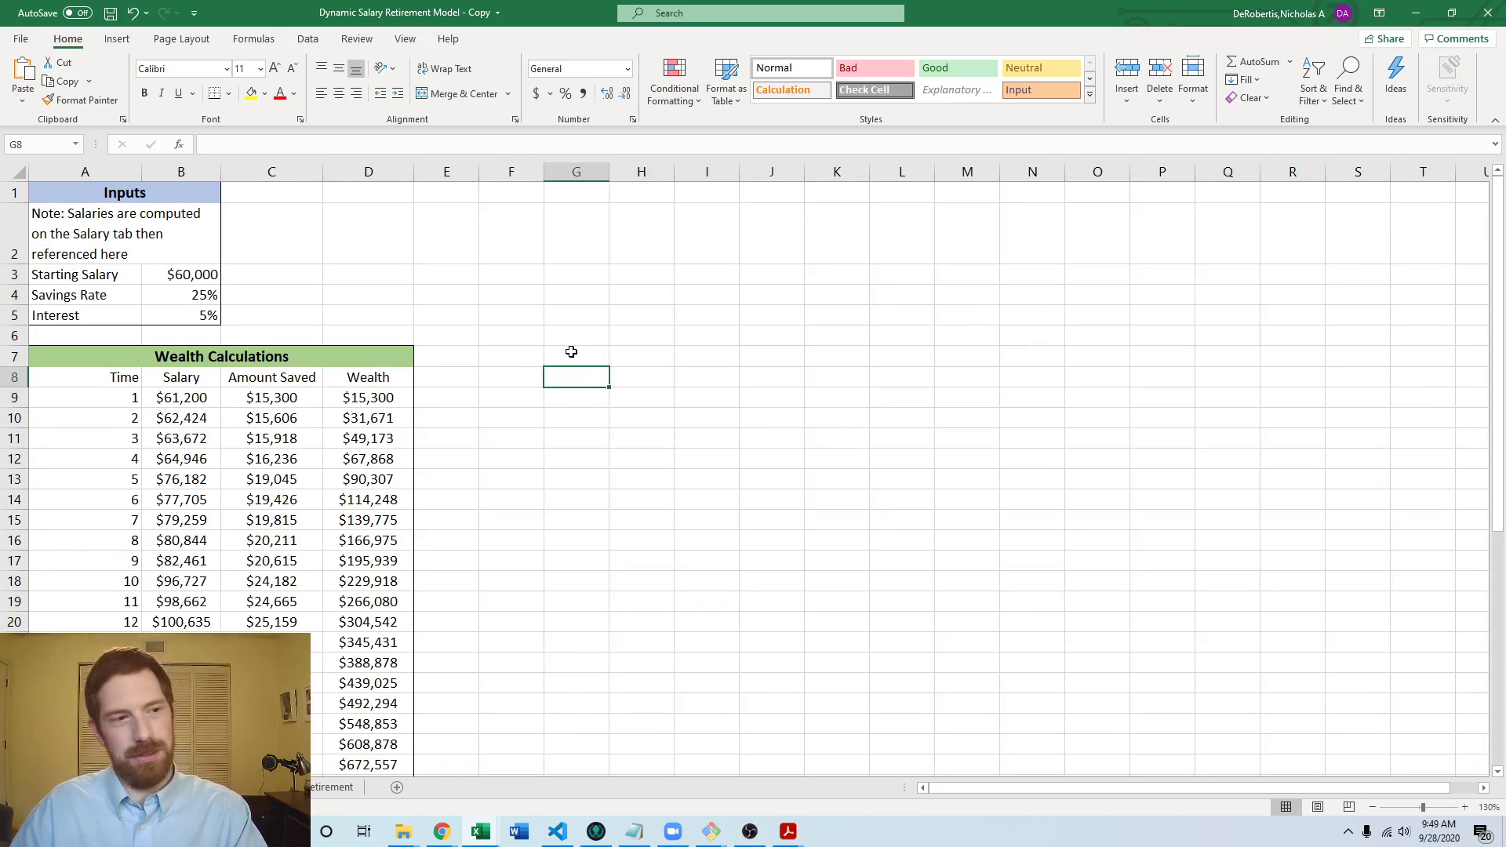
{"action": "left_click", "coordinate": [133, 377]}
{"action": "key", "text": "ctrl+shift+Down"}
{"action": "scroll", "coordinate": [396, 388], "scroll_direction": "up", "scroll_amount": 6}
{"action": "left_click", "coordinate": [364, 372]}
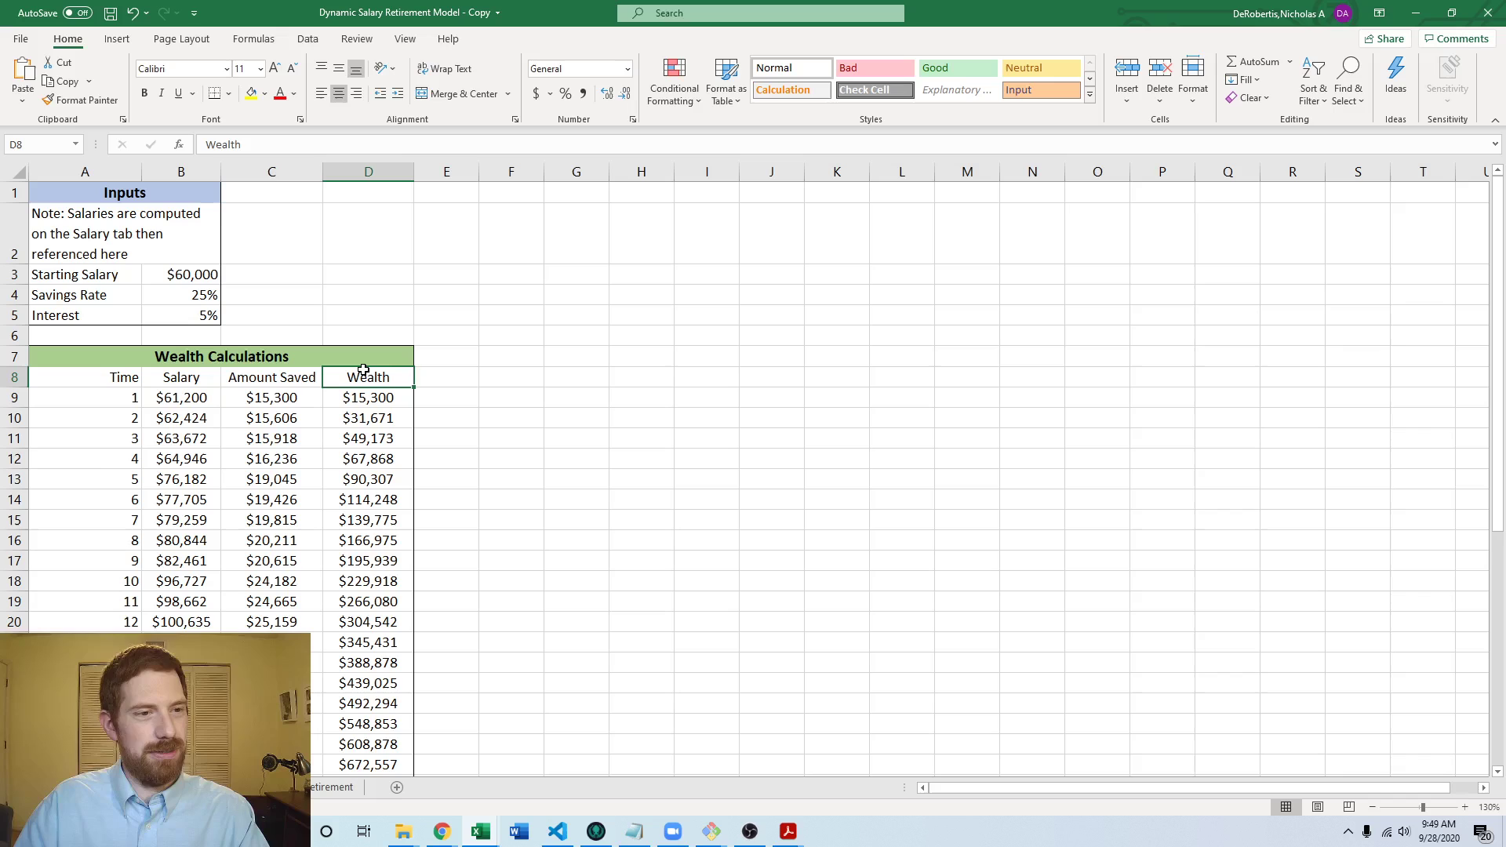
{"action": "left_click_drag", "start_coordinate": [135, 377], "coordinate": [135, 398]}
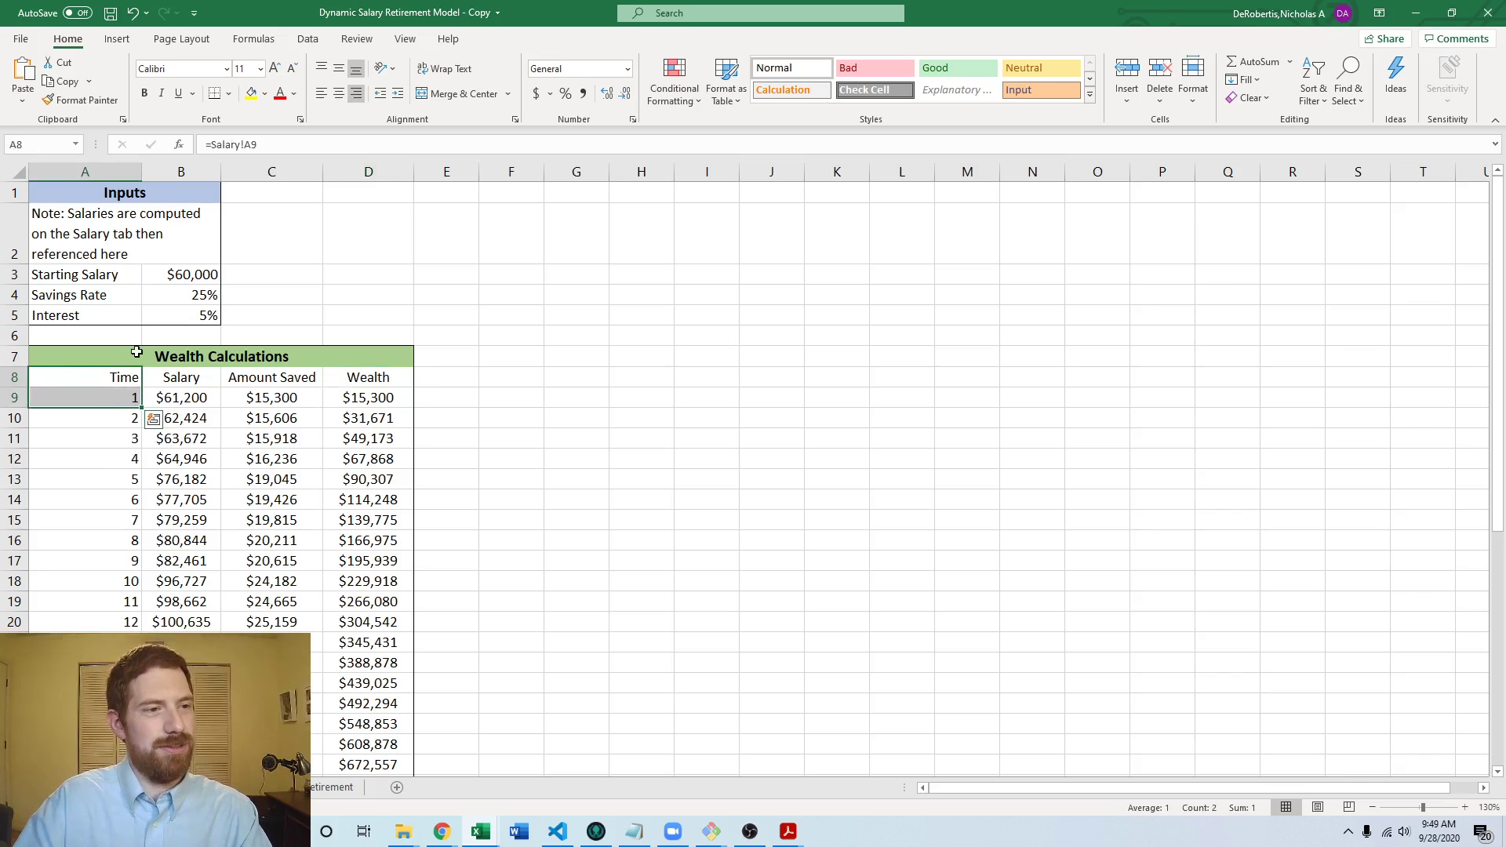
{"action": "key", "text": "ctrl+shift+Down"}
{"action": "scroll", "coordinate": [394, 444], "scroll_direction": "up", "scroll_amount": 6}
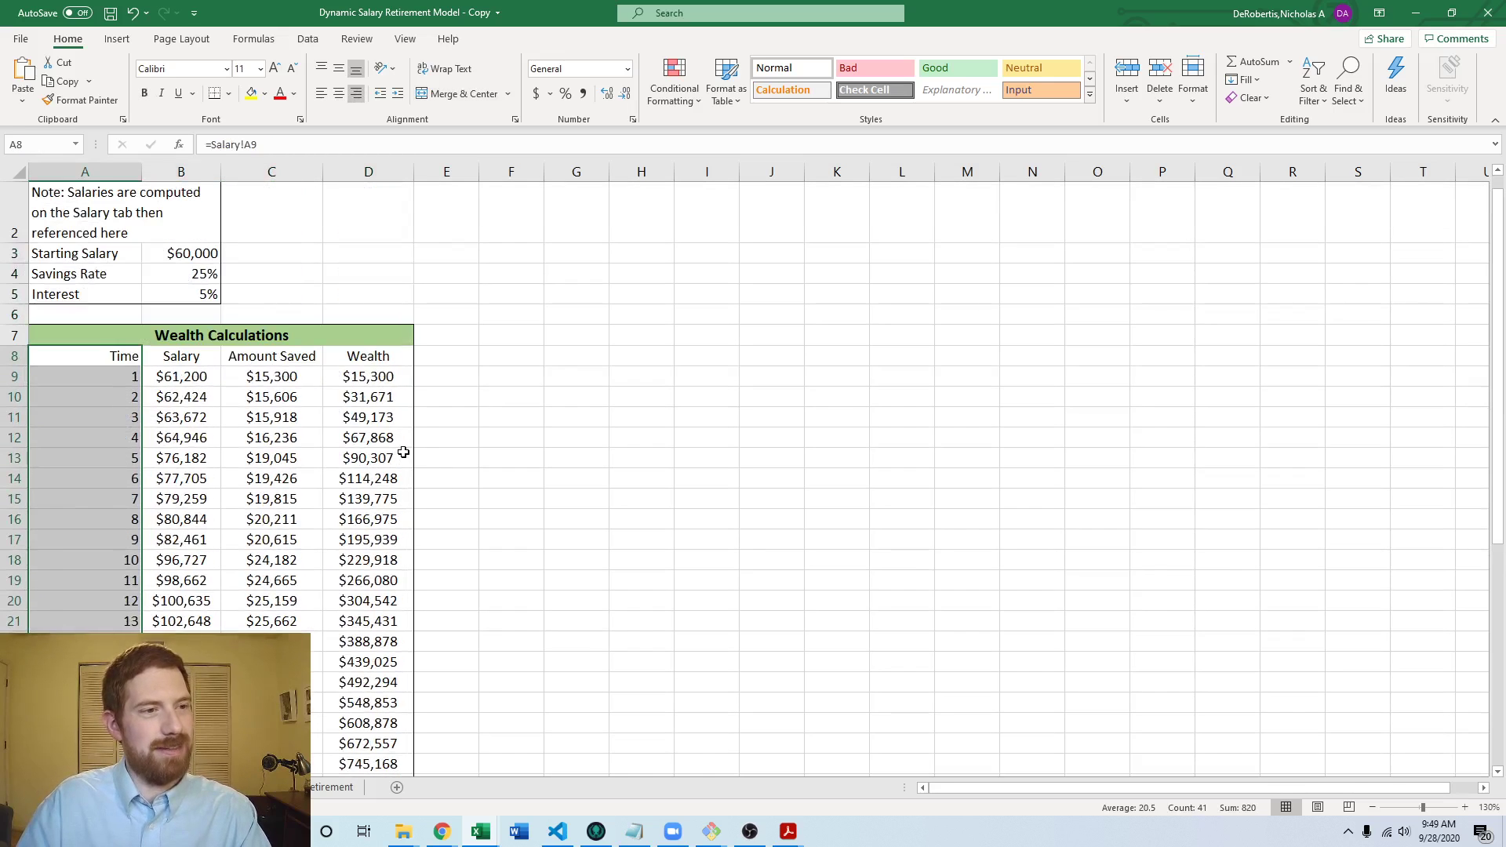
{"action": "left_click", "coordinate": [370, 363], "text": "ctrl"}
{"action": "key", "text": "ctrl+shift+Down"}
{"action": "scroll", "coordinate": [517, 487], "scroll_direction": "up", "scroll_amount": 8}
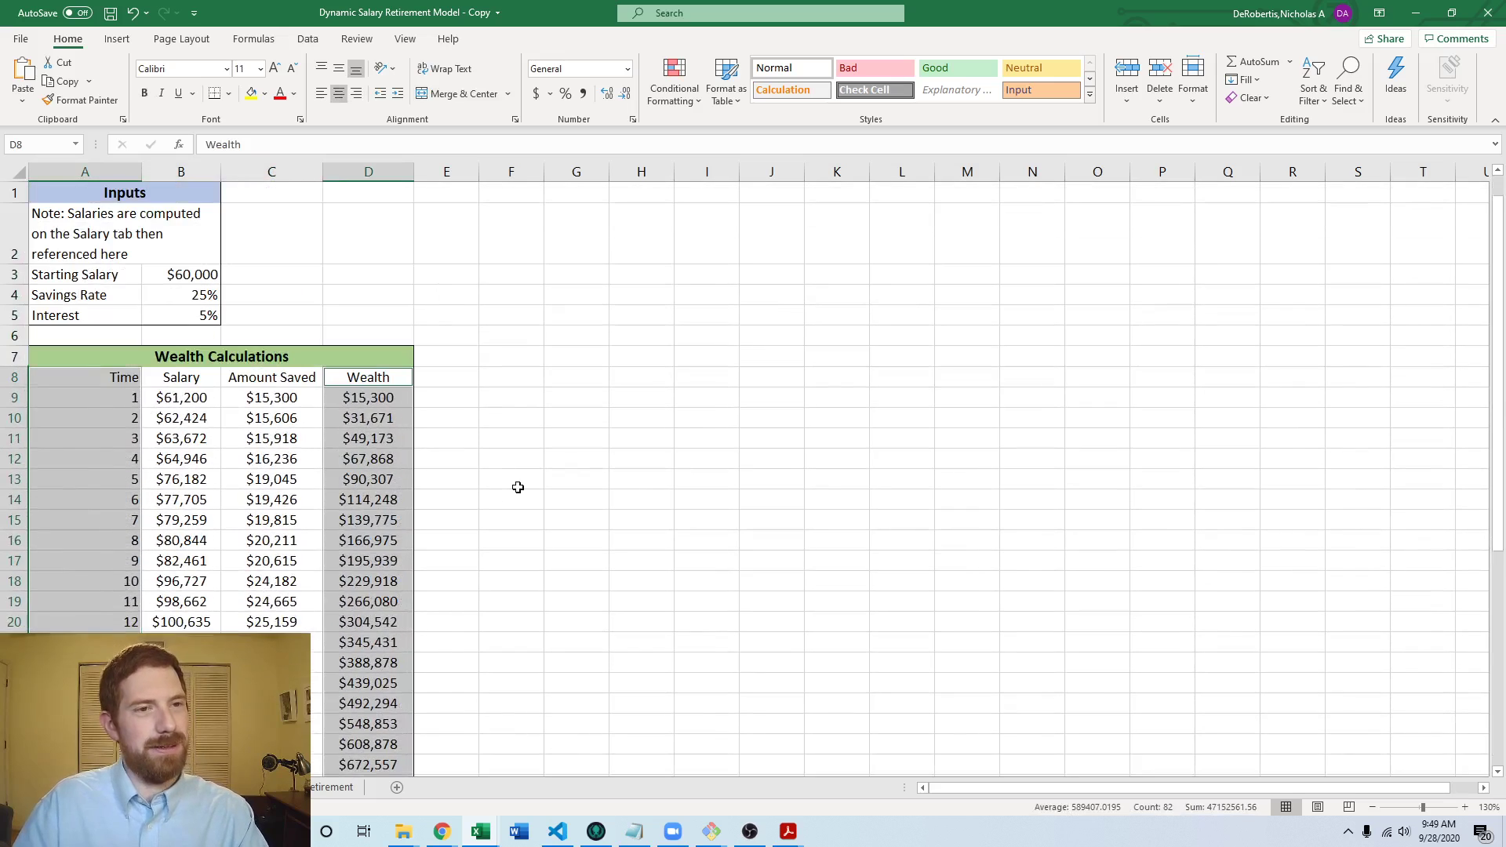
Step: Insert the recommended Line chart of Wealth over Time
{"action": "key", "text": "alt"}
{"action": "key", "text": "n"}
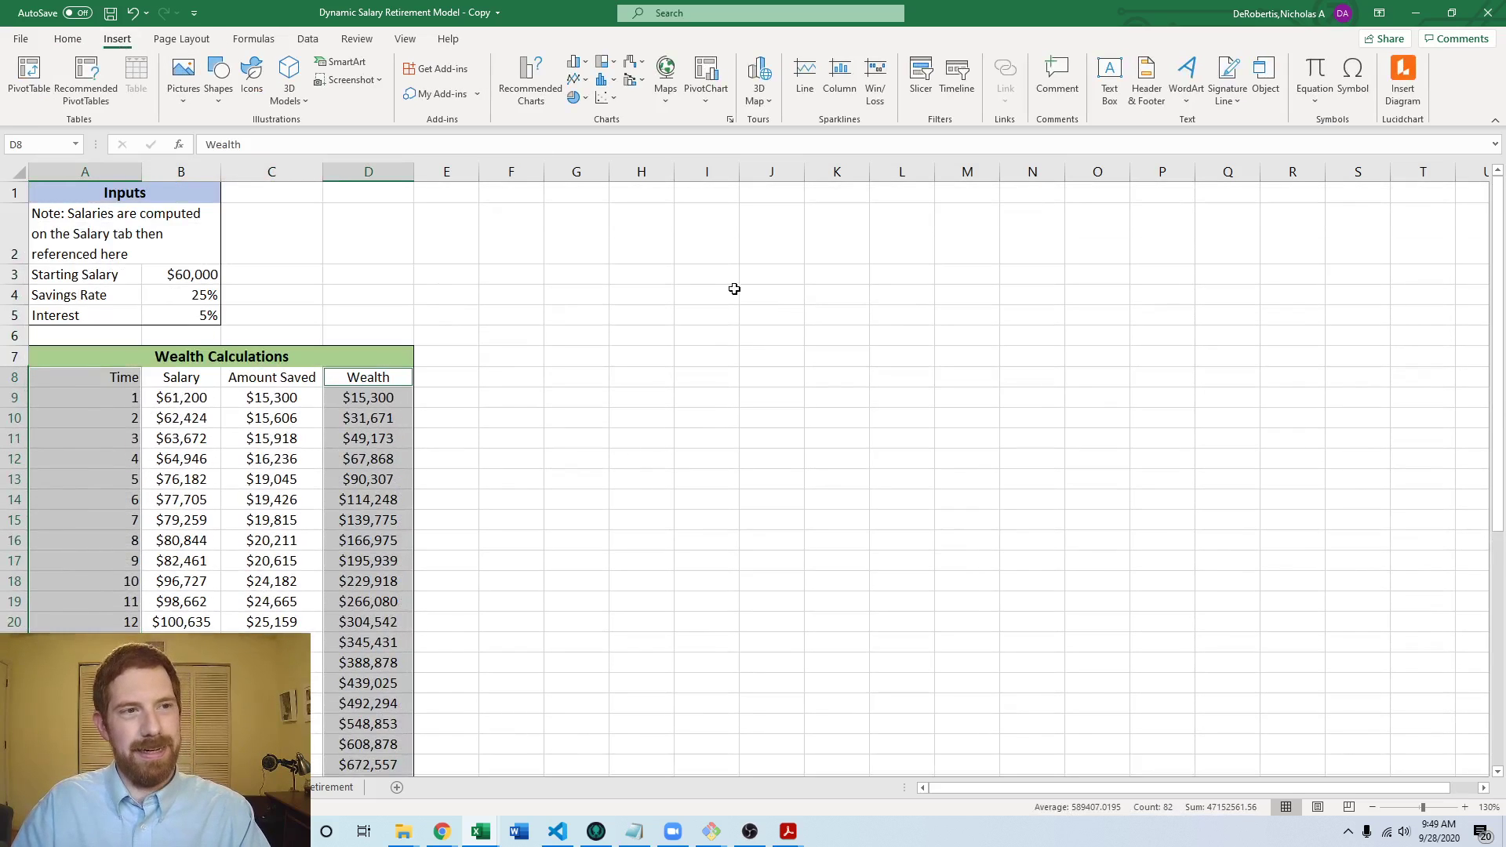
{"action": "left_click", "coordinate": [517, 80]}
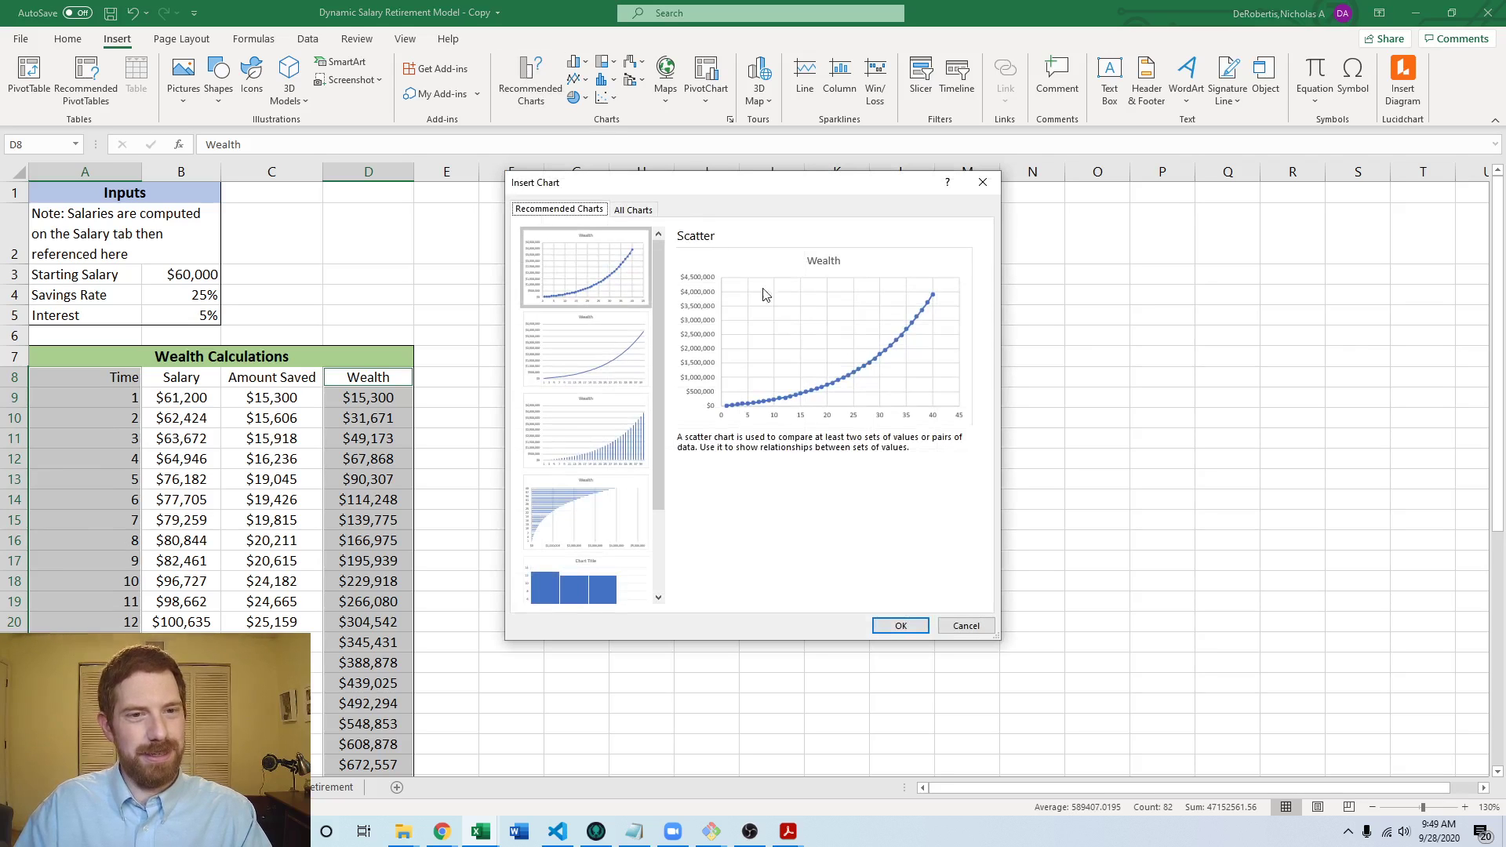
{"action": "left_click", "coordinate": [604, 349]}
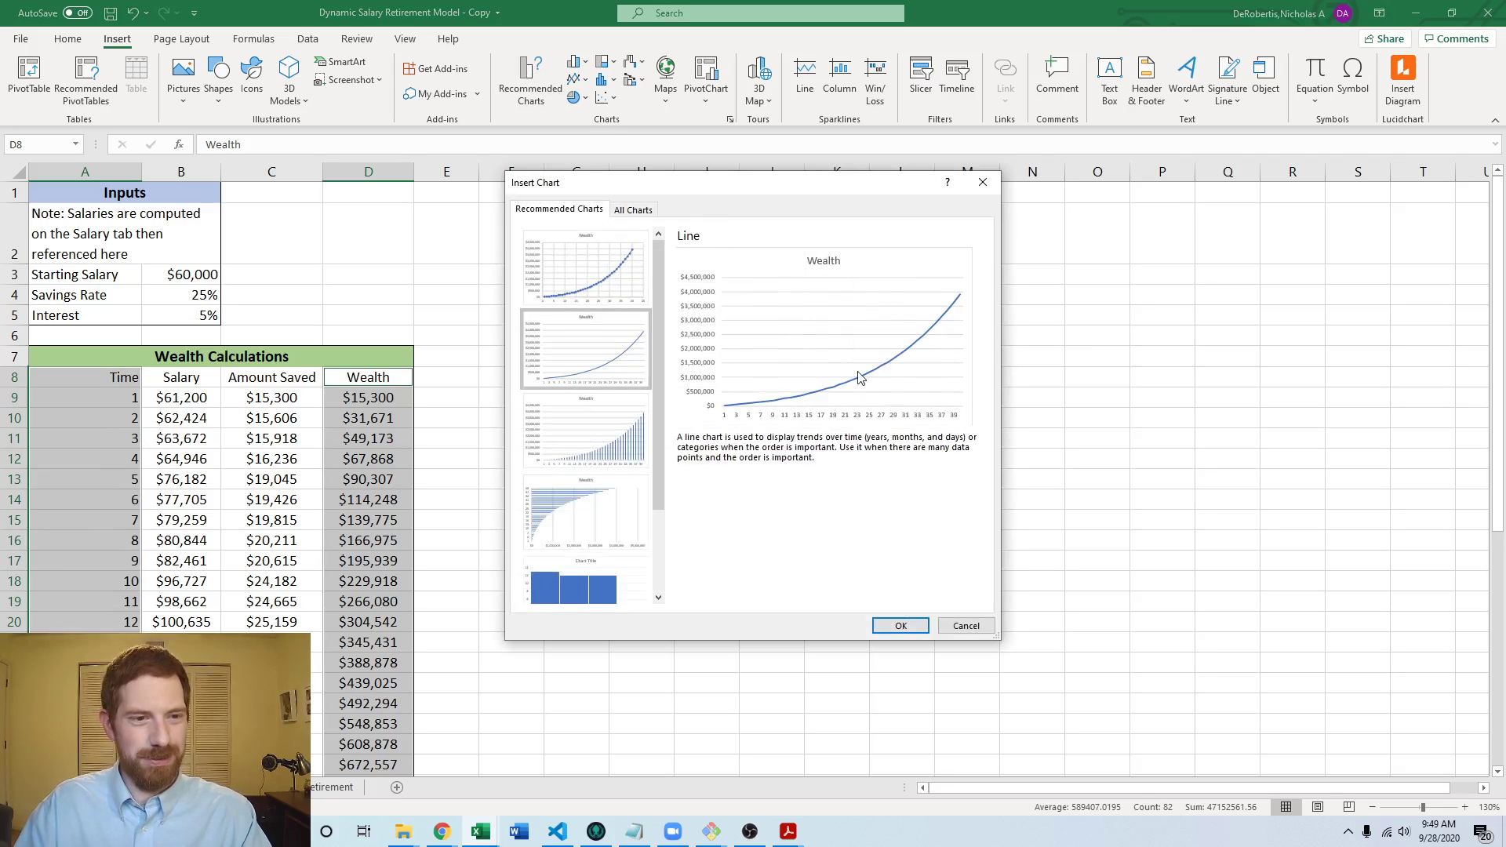
{"action": "left_click", "coordinate": [902, 624]}
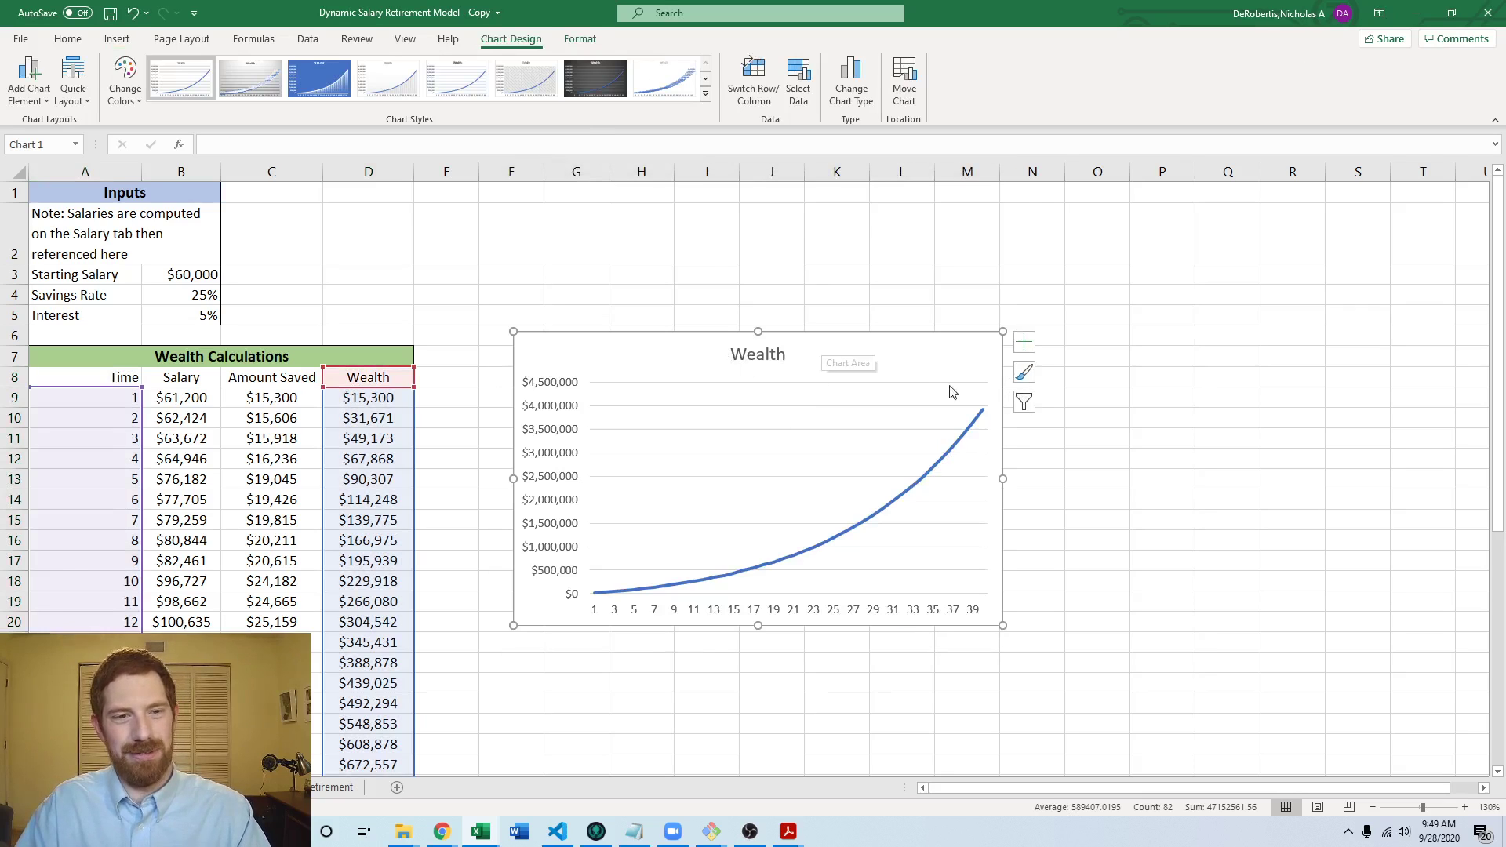
Step: Add a Primary Horizontal axis title reading 'Time (years)' to the Wealth chart
{"action": "left_click", "coordinate": [1024, 342]}
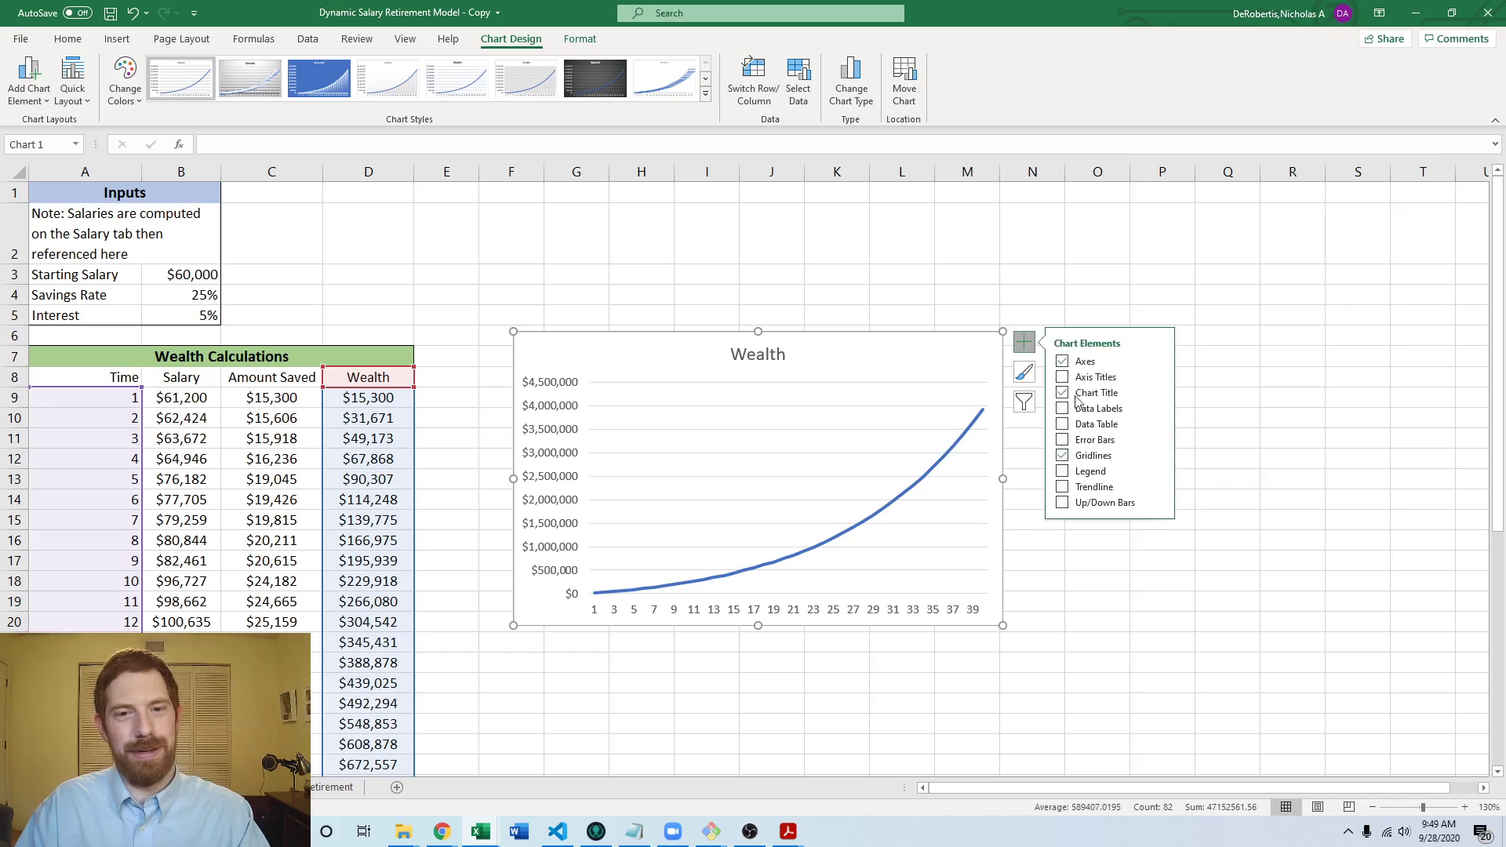
{"action": "left_click", "coordinate": [1158, 378]}
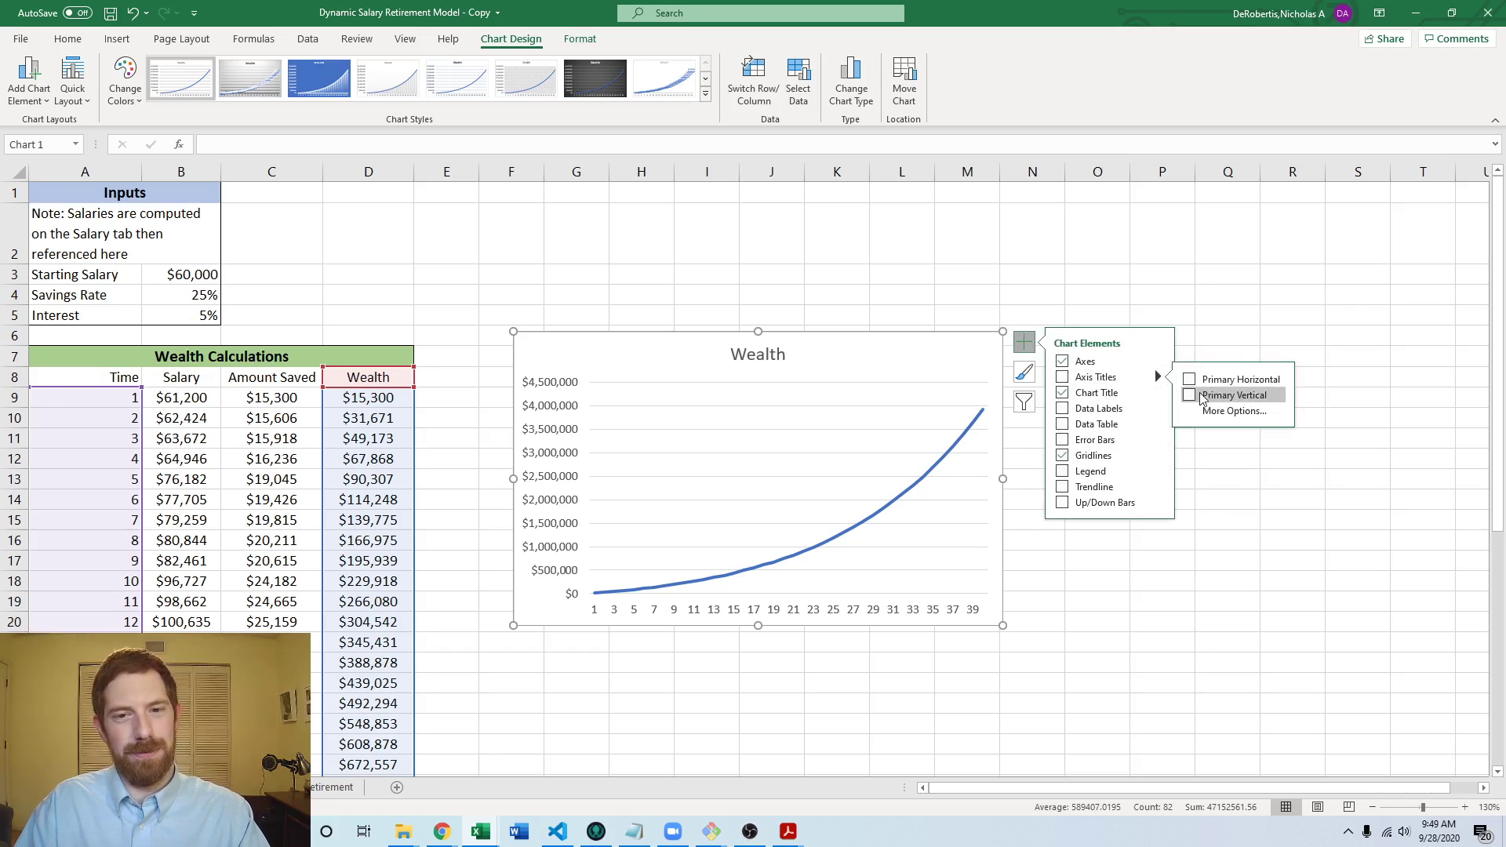
{"action": "left_click", "coordinate": [1190, 378]}
{"action": "left_click", "coordinate": [791, 600]}
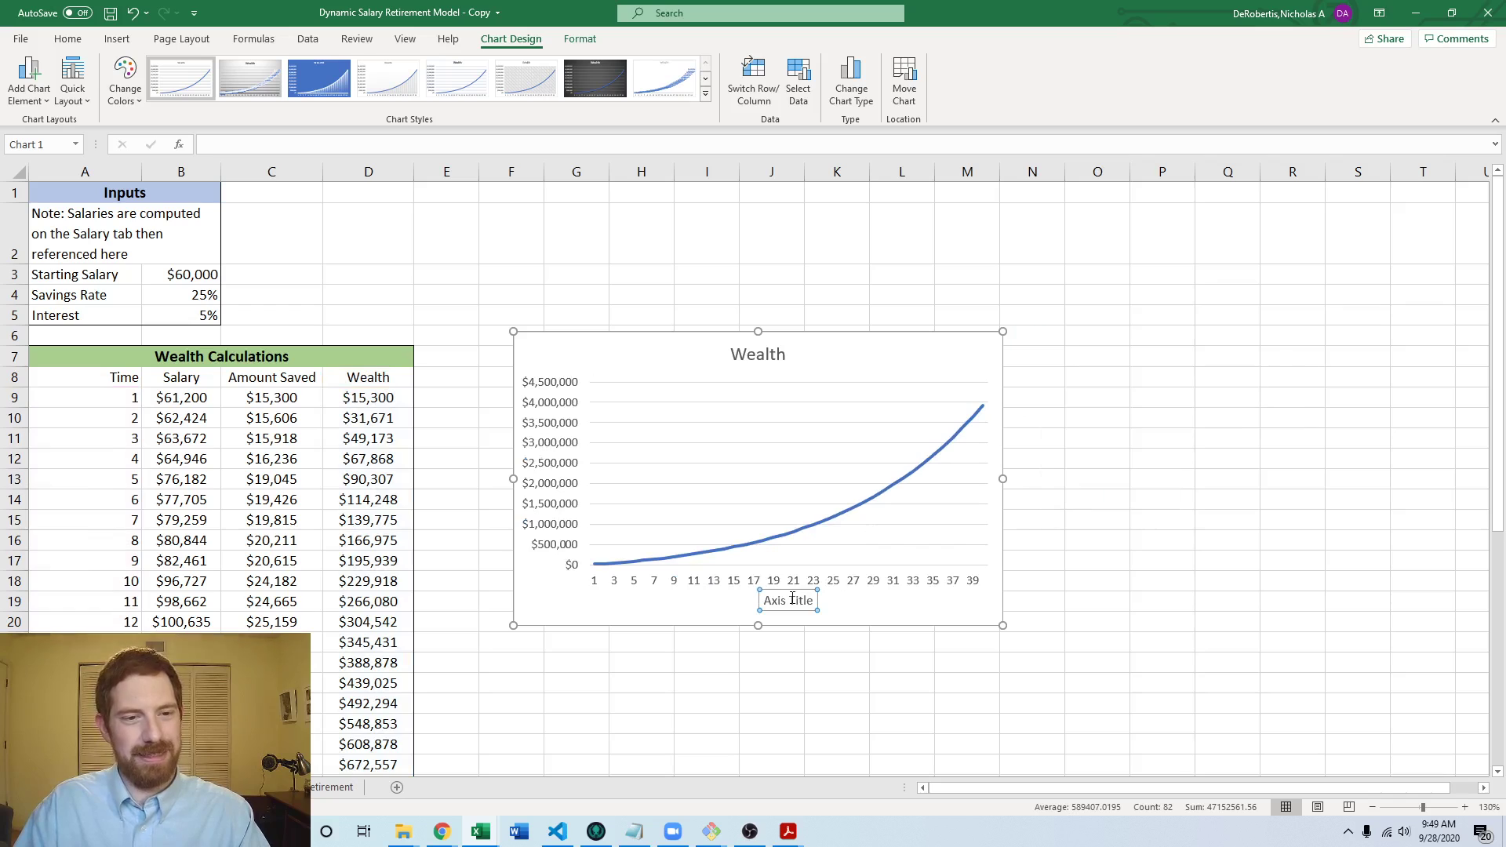
{"action": "triple_click", "coordinate": [791, 600]}
{"action": "type", "text": "Ax"}
{"action": "key", "text": "BackSpace"}
{"action": "key", "text": "BackSpace"}
{"action": "type", "text": "Time ("}
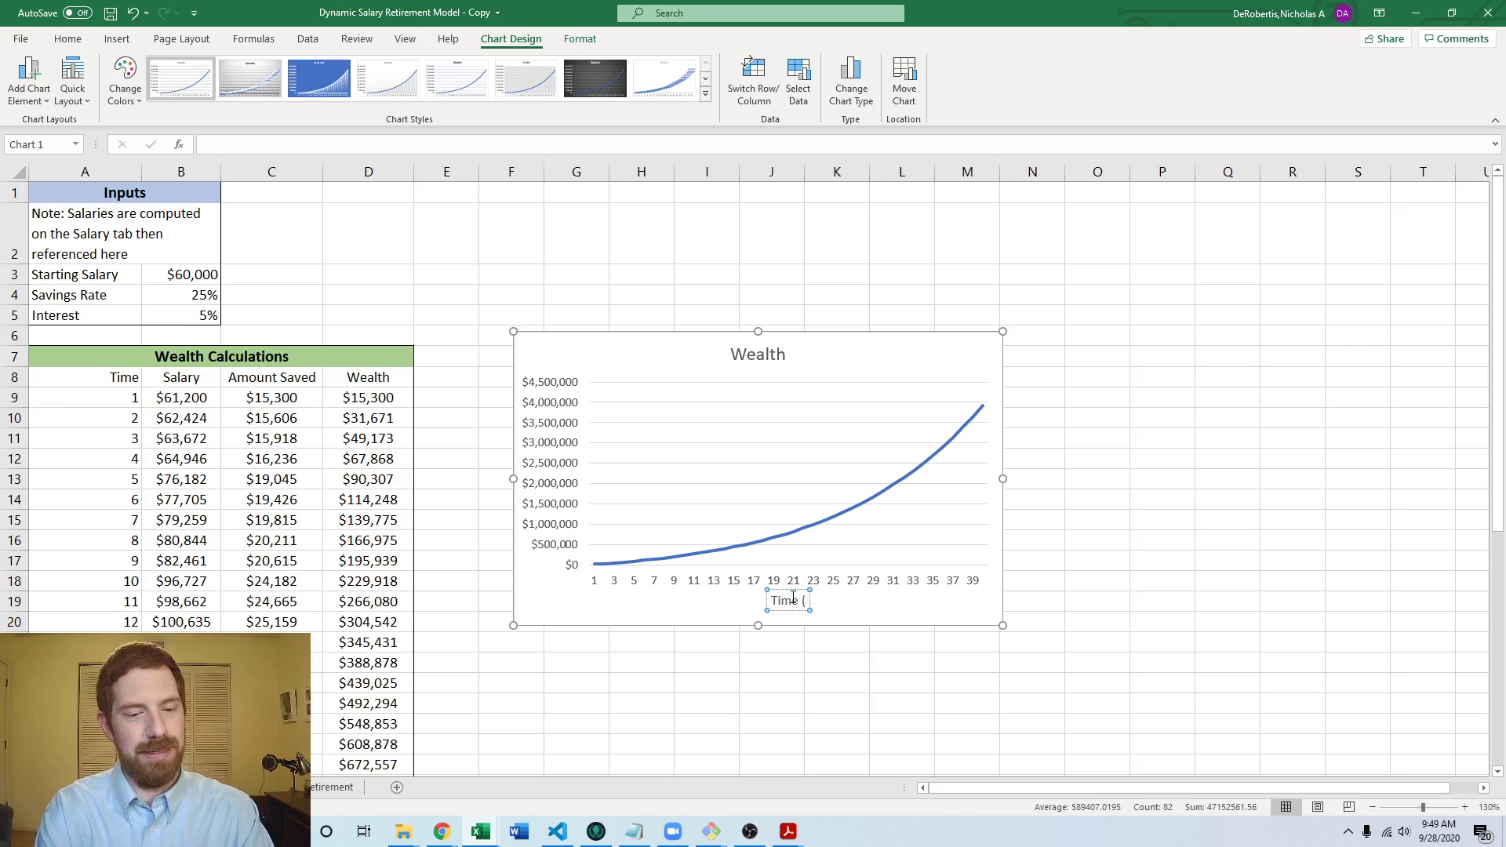
{"action": "type", "text": "years)"}
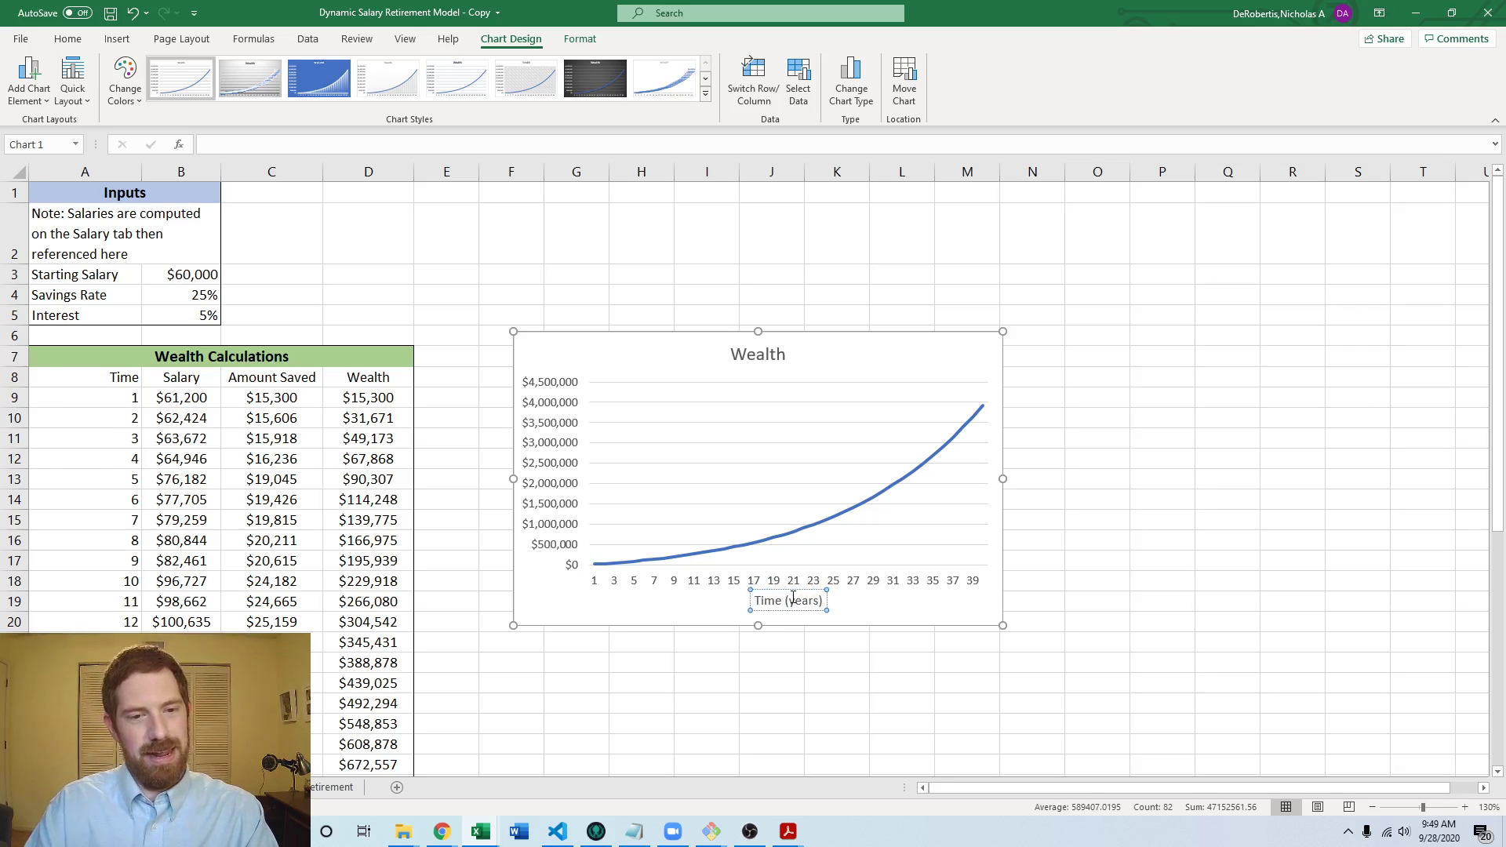
{"action": "left_click", "coordinate": [1152, 453]}
Step: Move the Wealth chart to cell D17 on the Inputs sheet, aligned under the Salary chart
{"action": "left_click", "coordinate": [936, 363]}
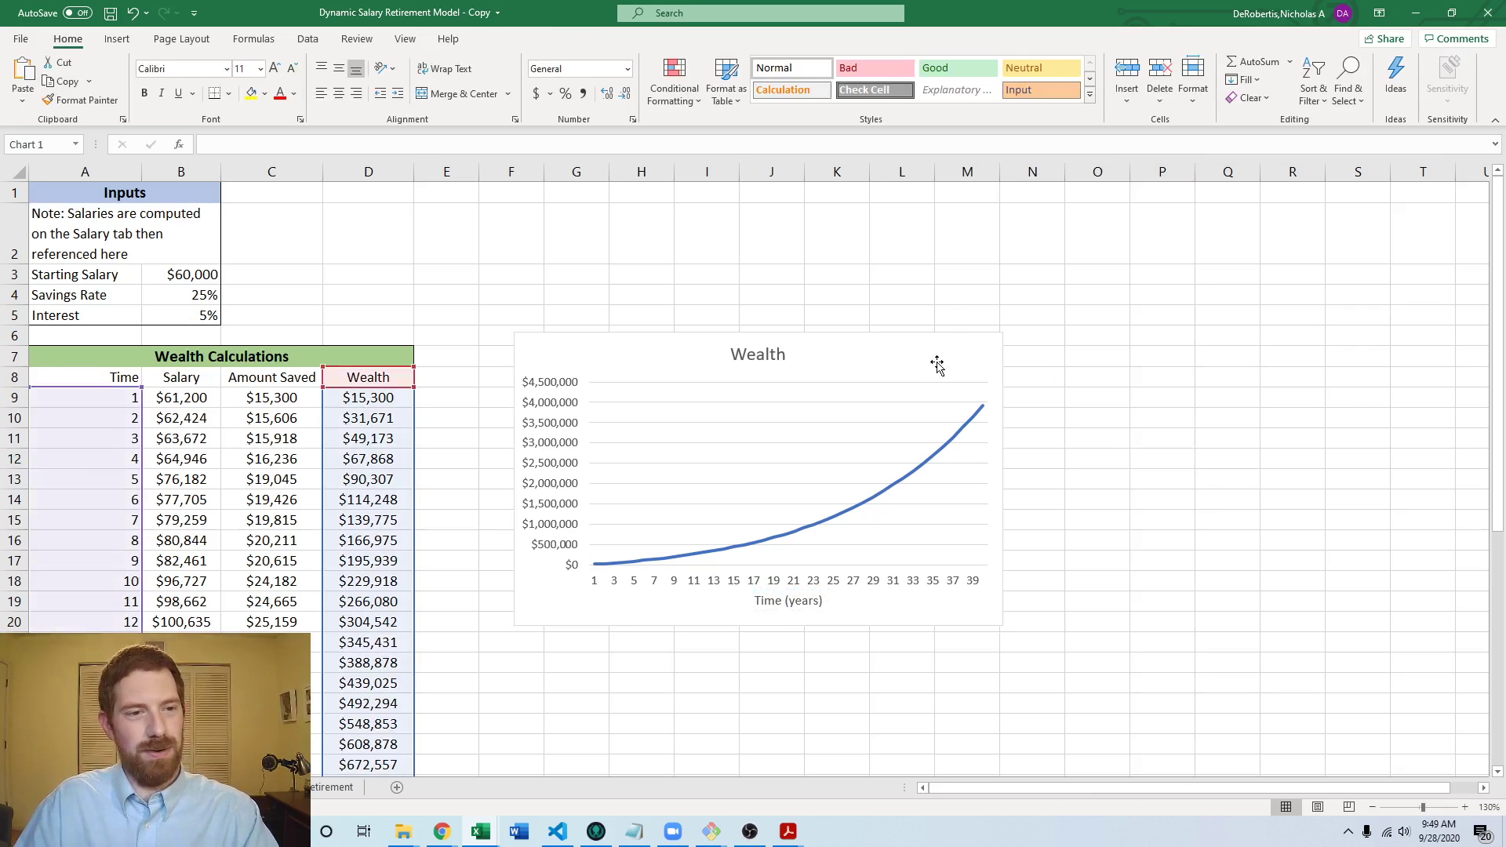
{"action": "key", "text": "Delete"}
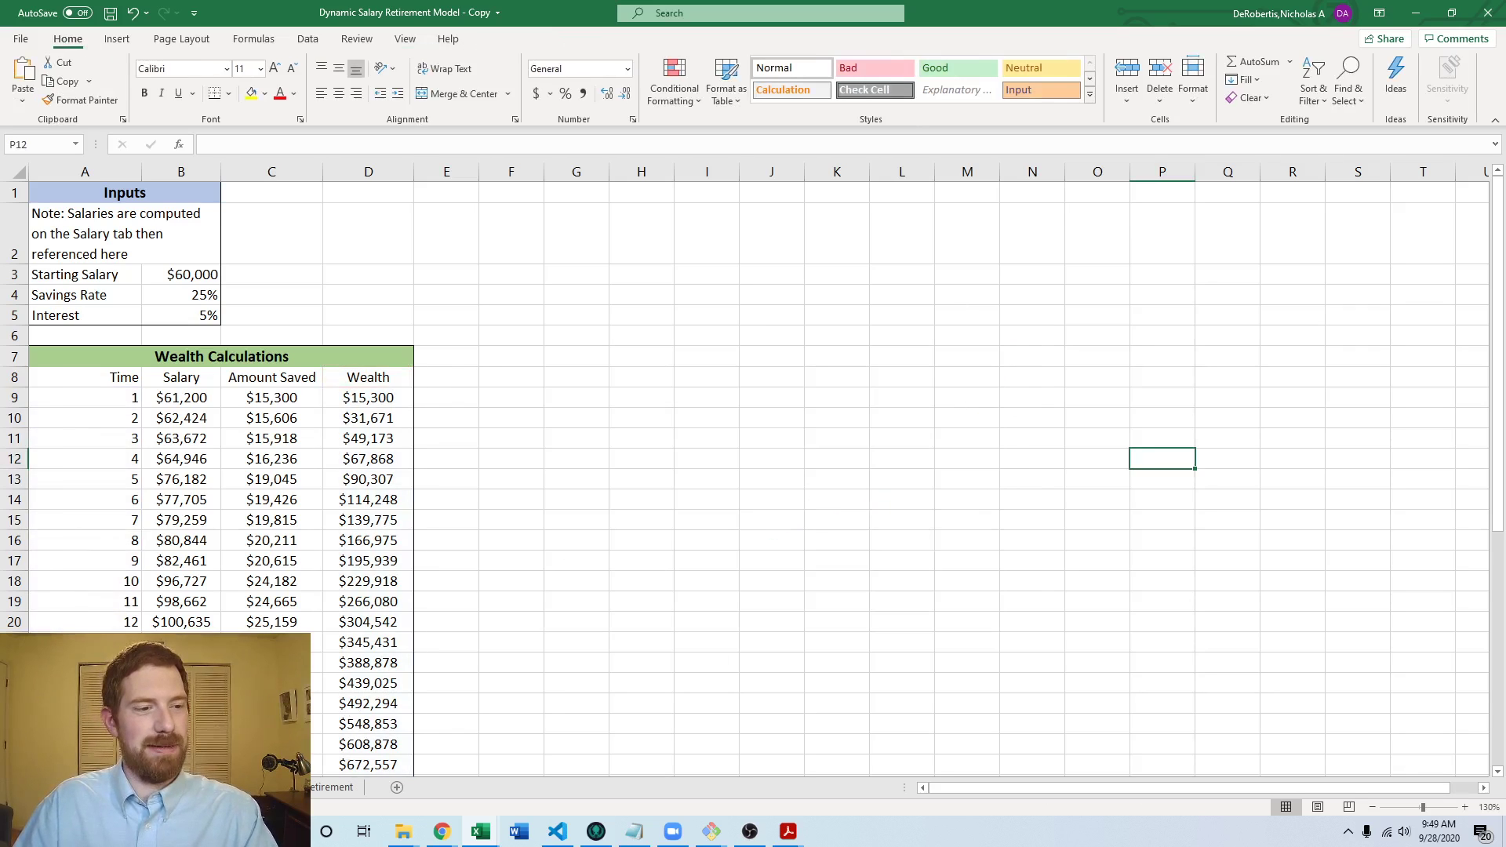
{"action": "key", "text": "ctrl+Page_Up"}
{"action": "left_click", "coordinate": [699, 597]}
{"action": "left_click", "coordinate": [396, 533]}
{"action": "key", "text": "ctrl+v"}
{"action": "left_click_drag", "start_coordinate": [661, 549], "coordinate": [693, 534]}
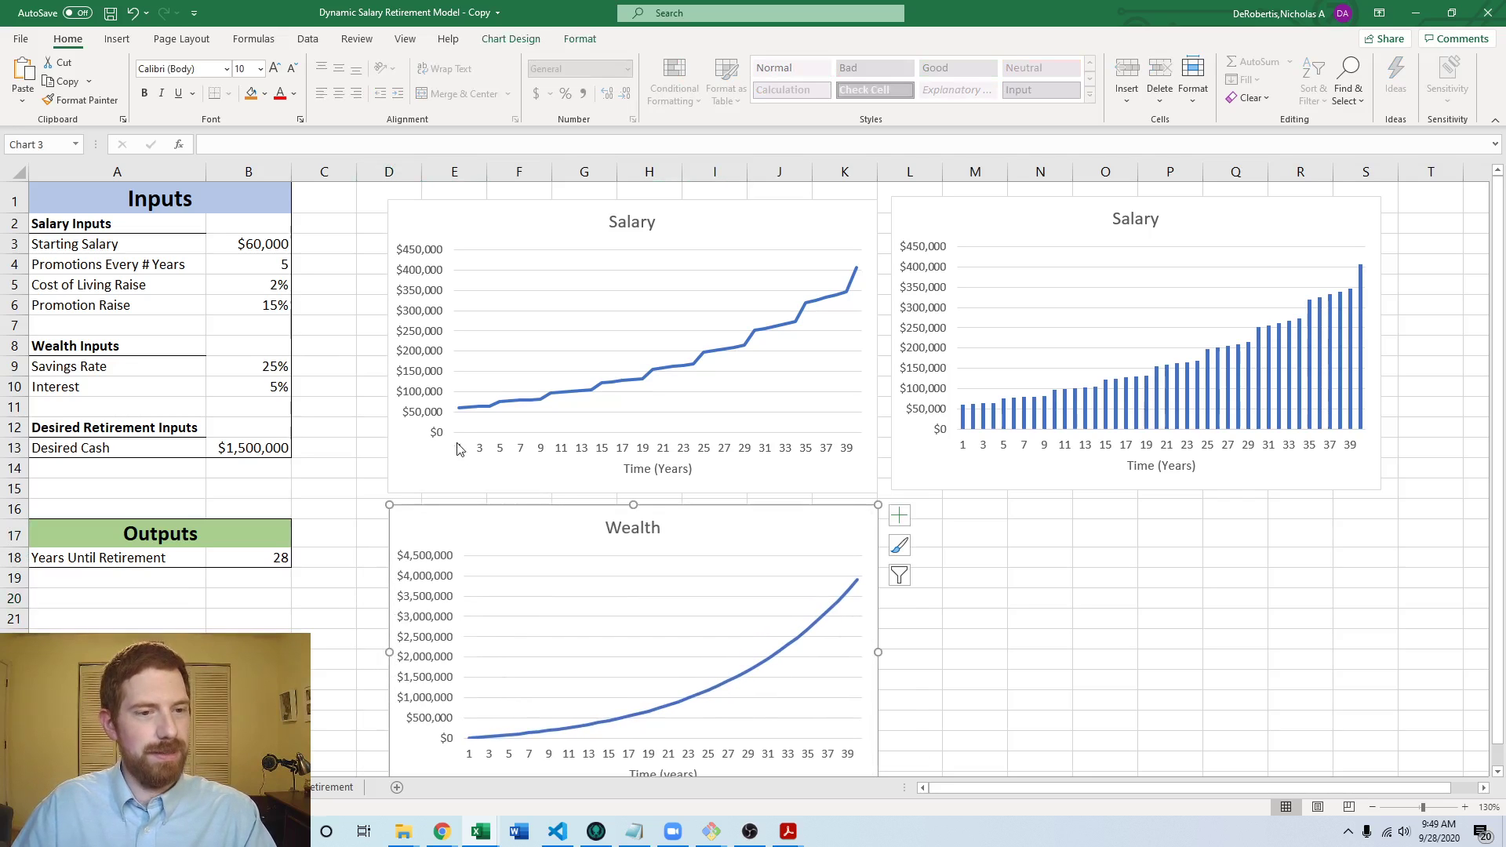
{"action": "left_click", "coordinate": [359, 443]}
Step: Shorten the Wealth chart from the bottom and the Salary line chart from the top
{"action": "left_click", "coordinate": [441, 526]}
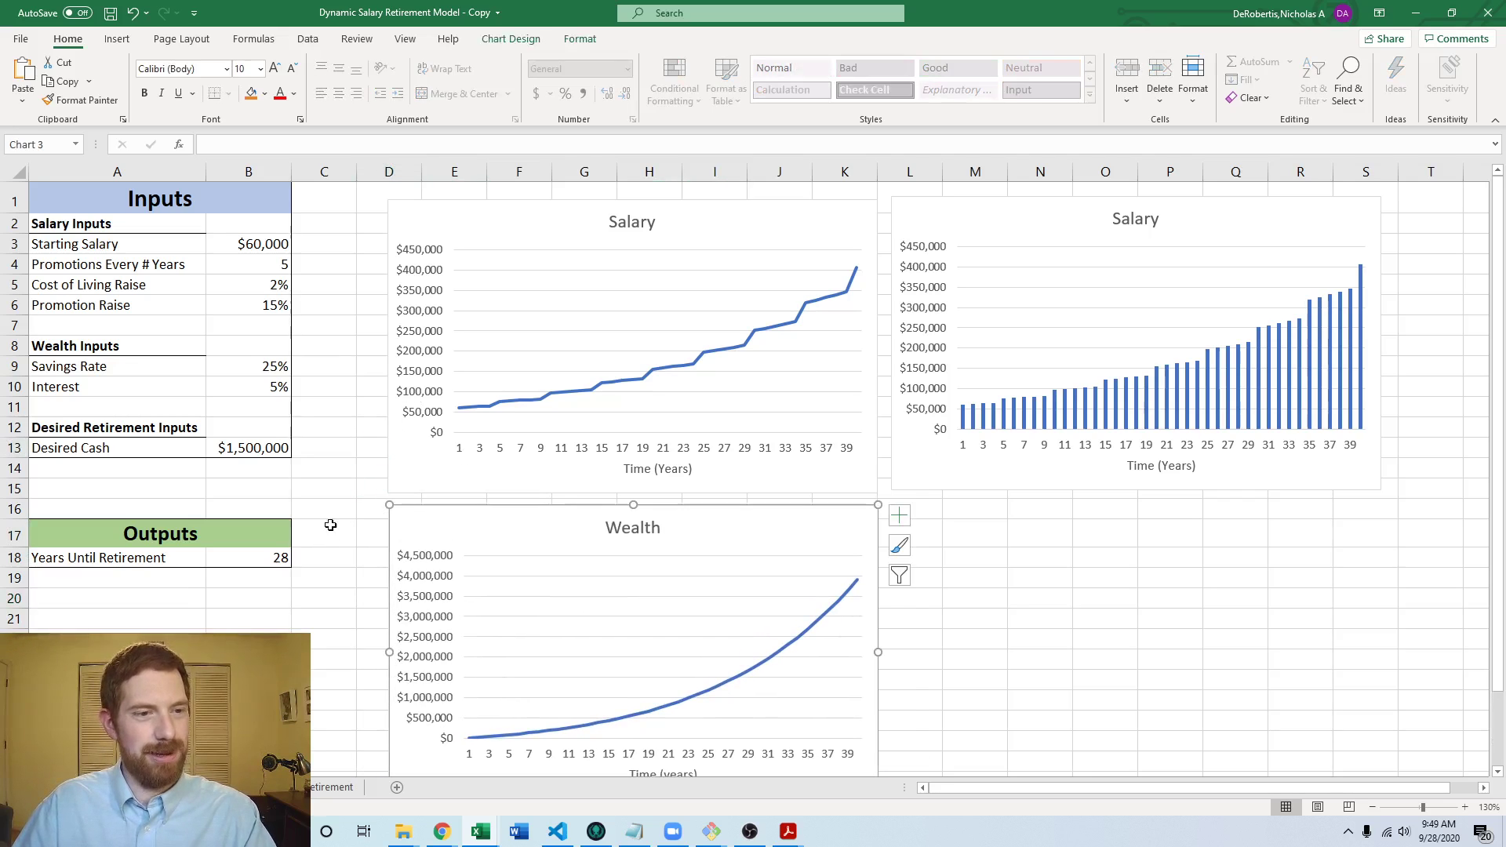
{"action": "scroll", "coordinate": [328, 528], "scroll_direction": "down", "scroll_amount": 1}
{"action": "left_click_drag", "start_coordinate": [634, 724], "coordinate": [634, 702]}
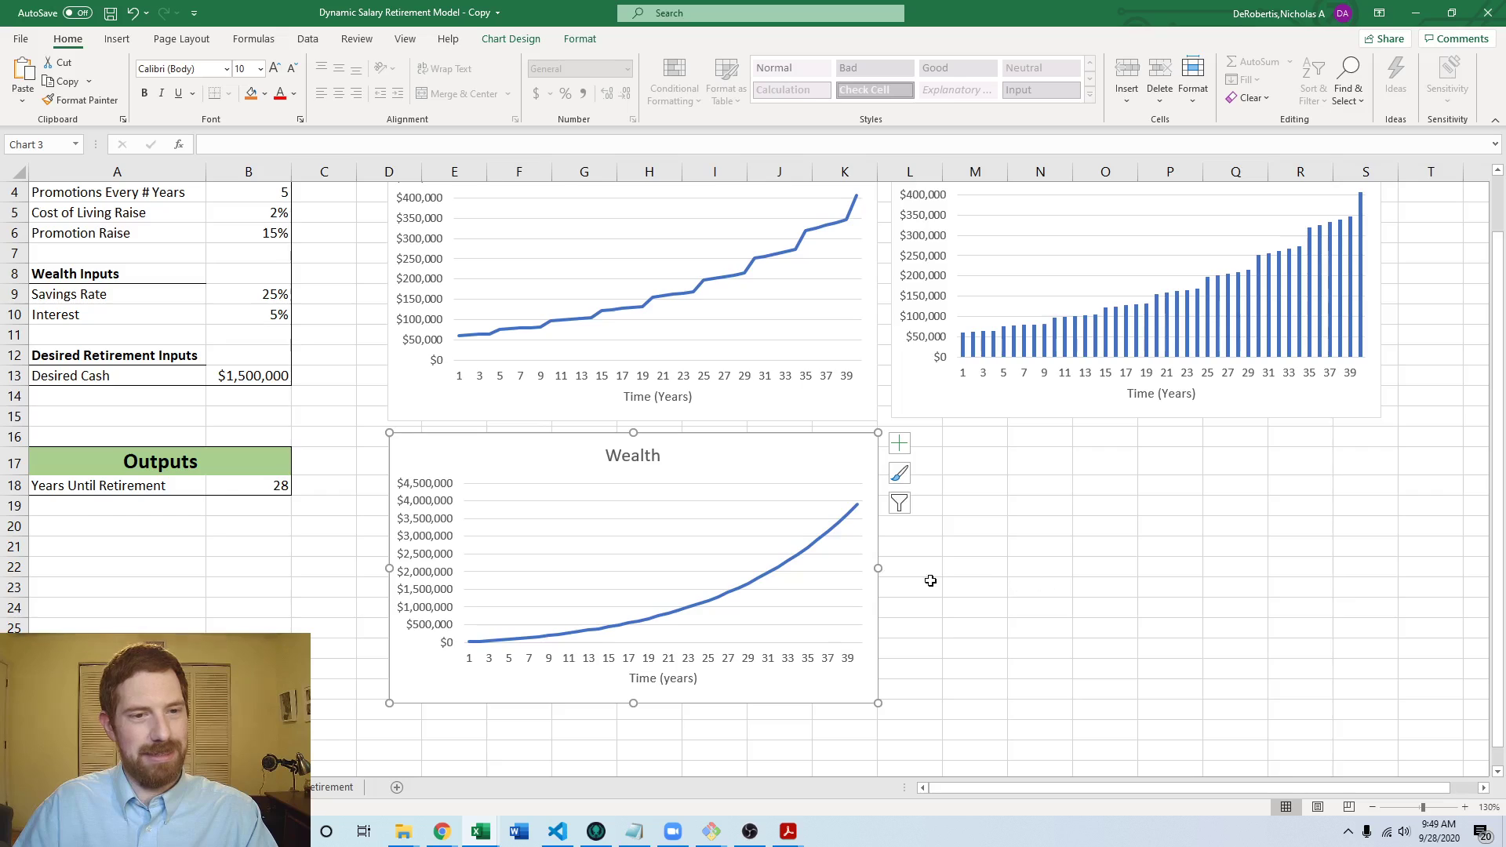
{"action": "scroll", "coordinate": [929, 580], "scroll_direction": "up", "scroll_amount": 1}
{"action": "left_click", "coordinate": [690, 220]}
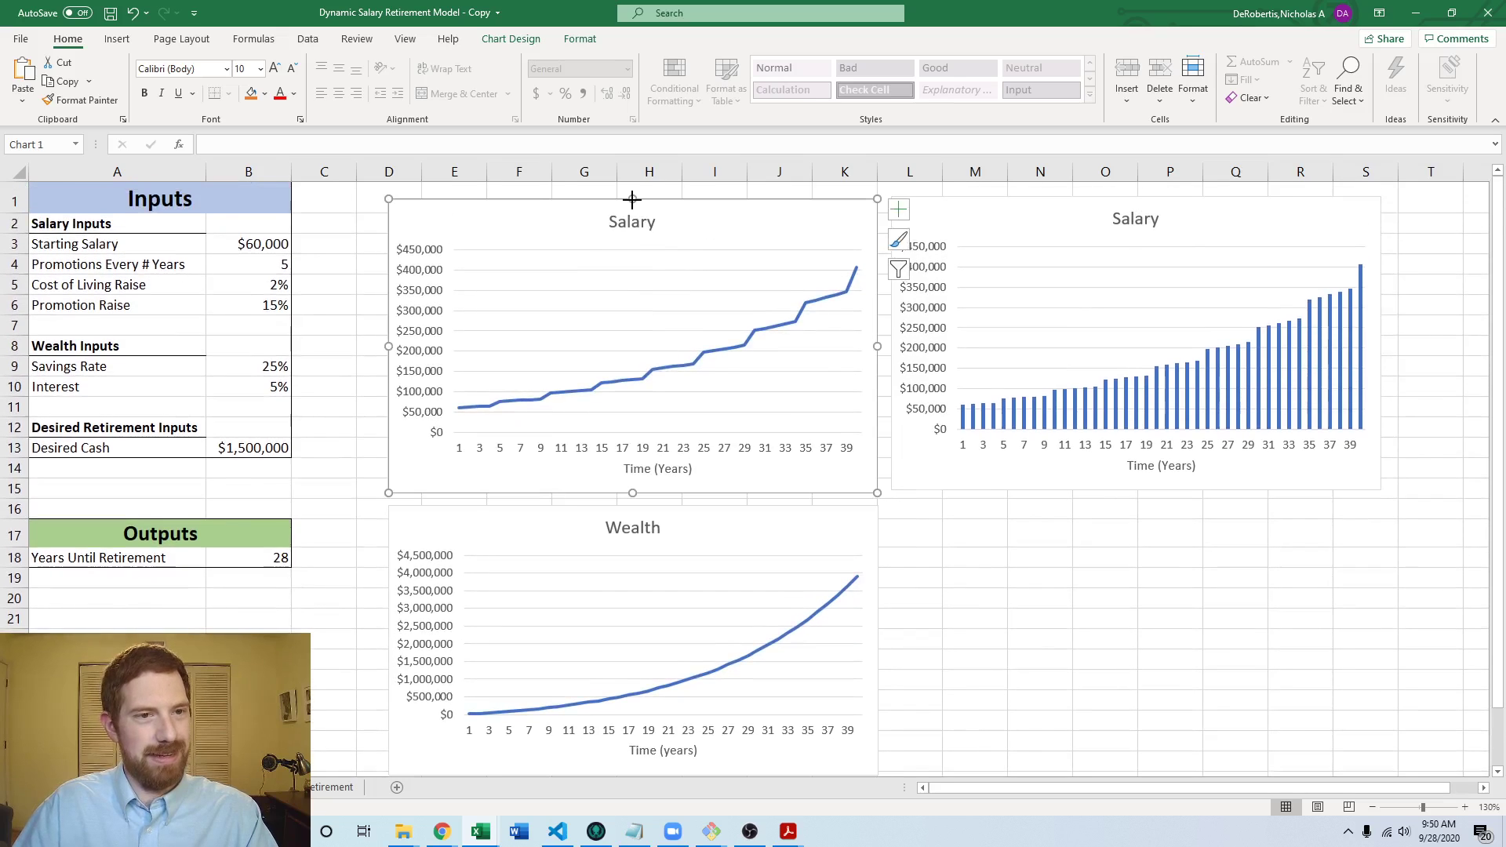
{"action": "left_click_drag", "start_coordinate": [632, 199], "coordinate": [632, 224]}
{"action": "left_click", "coordinate": [908, 521]}
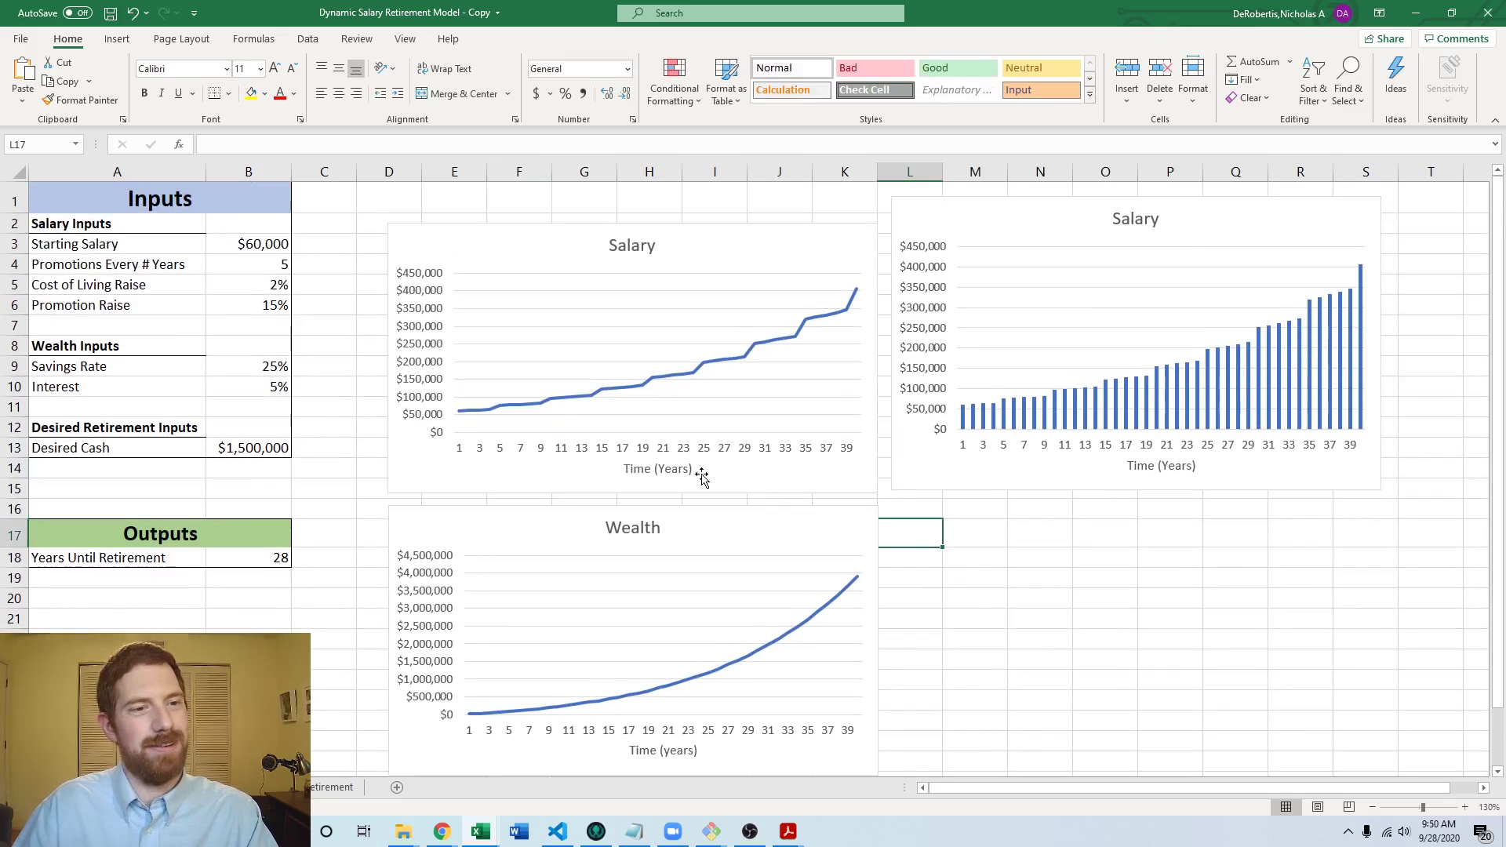
{"action": "left_click", "coordinate": [328, 457]}
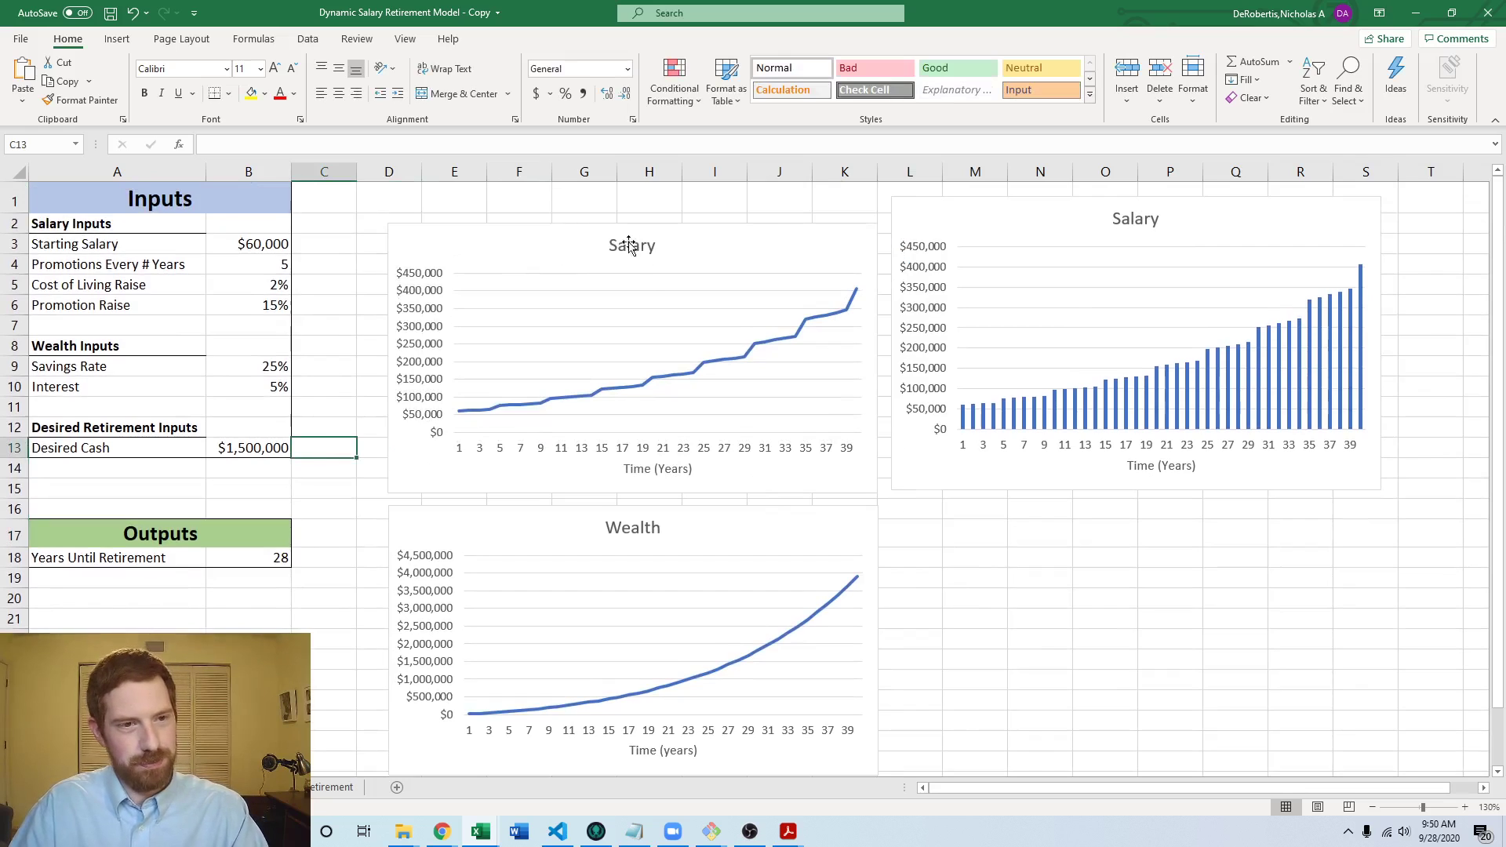
Step: Test a promotion interval of 2 in B4, revert to 5, and drag the Salary line chart down above Wealth
{"action": "left_click", "coordinate": [265, 267]}
{"action": "type", "text": "2"}
{"action": "key", "text": "Return"}
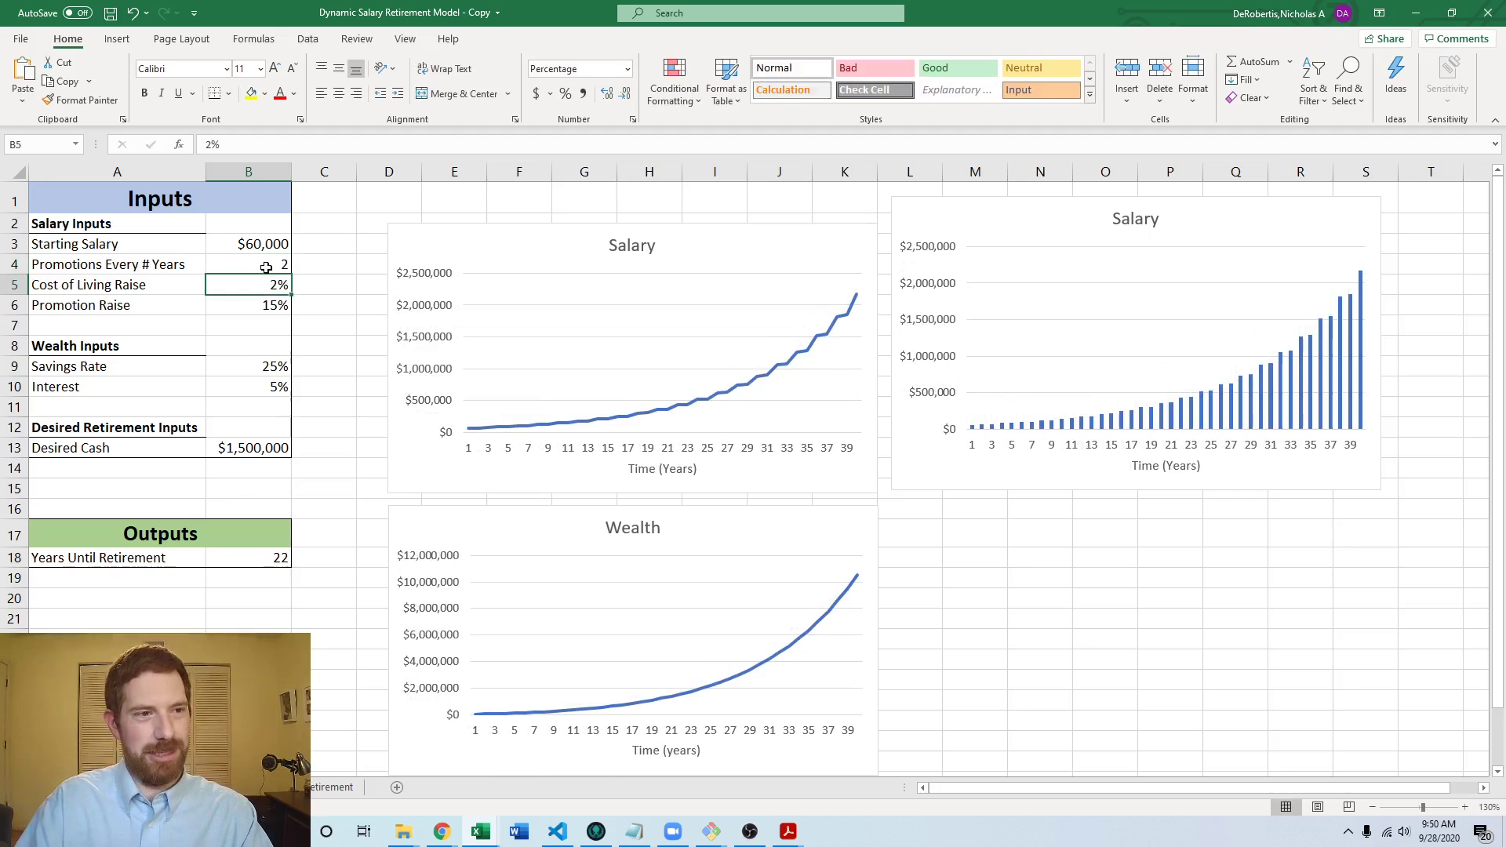
{"action": "key", "text": "ctrl+z"}
{"action": "key", "text": "Return"}
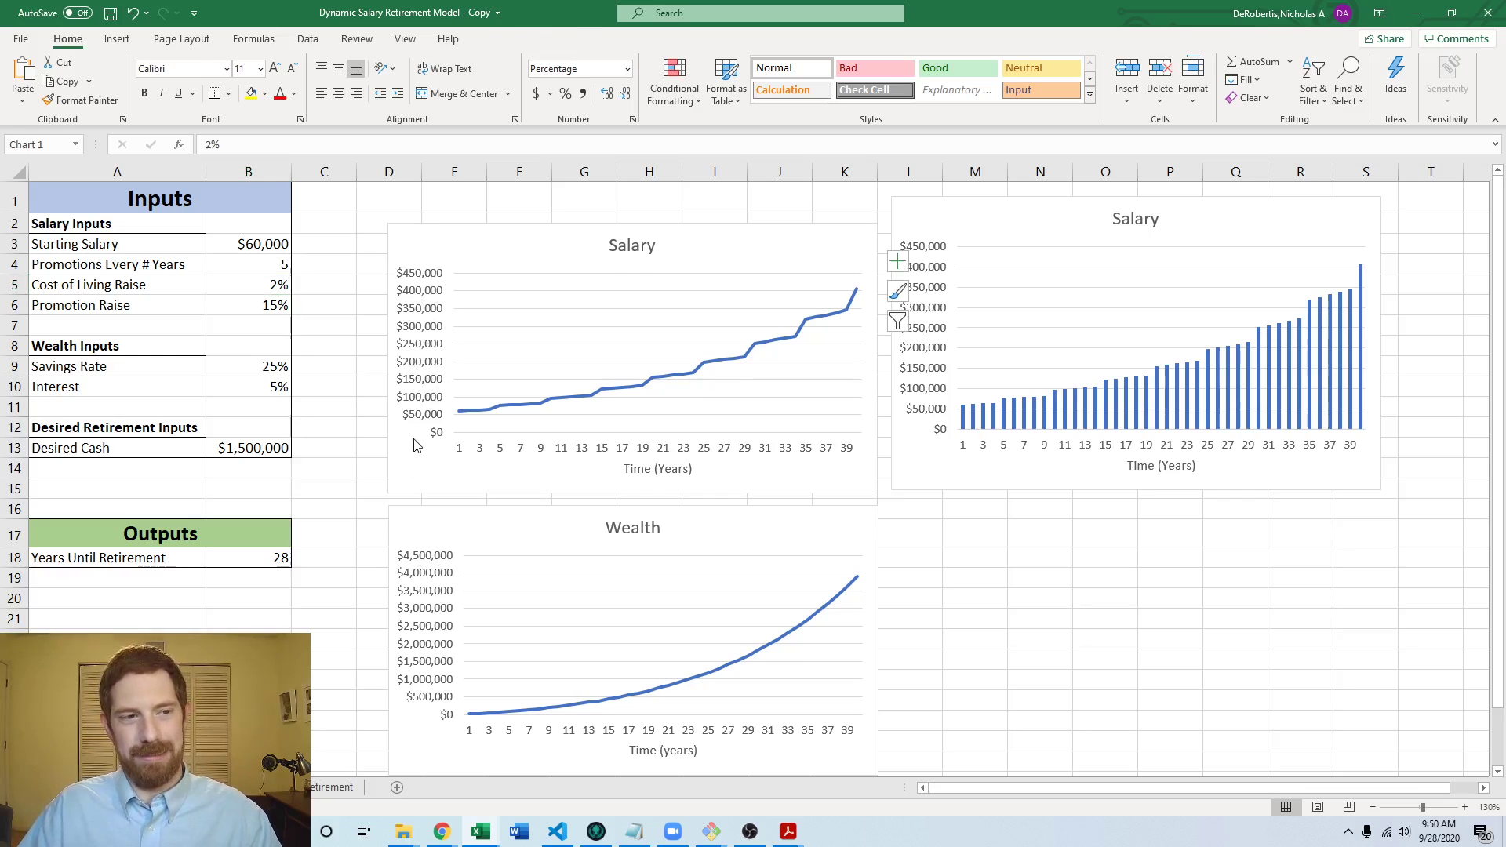
{"action": "left_click_drag", "start_coordinate": [416, 417], "coordinate": [416, 445]}
{"action": "left_click", "coordinate": [349, 454]}
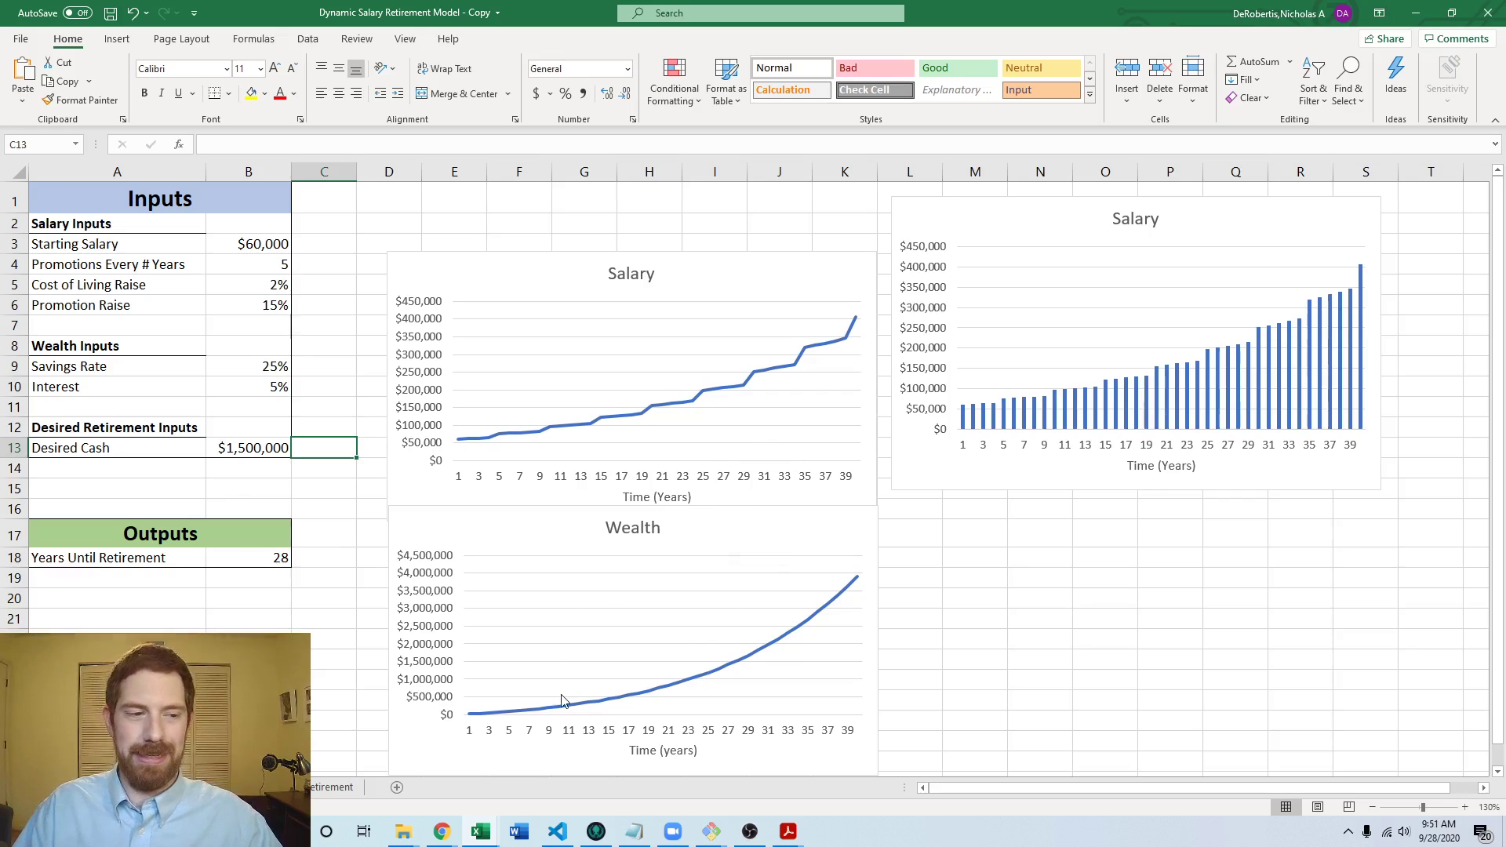
Step: On the Wealth Calculations sheet, select the Time and Salary columns A8:B48 plus the Wealth column
{"action": "key", "text": "ctrl+Page_Up"}
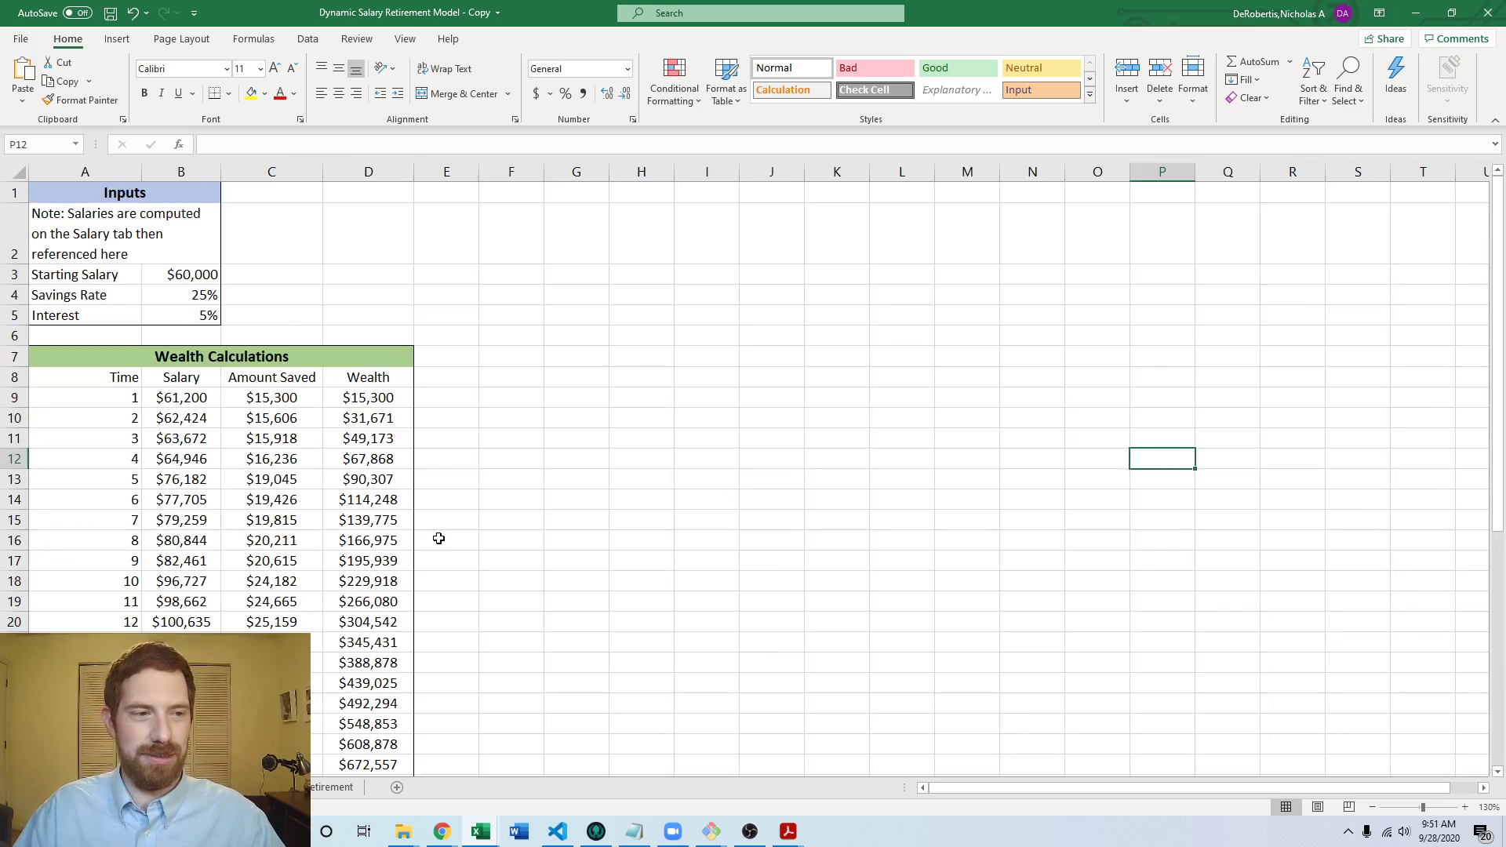
{"action": "left_click", "coordinate": [447, 539]}
{"action": "left_click", "coordinate": [181, 439]}
{"action": "left_click", "coordinate": [118, 378]}
{"action": "left_click_drag", "start_coordinate": [118, 379], "coordinate": [181, 379]}
{"action": "key", "text": "ctrl+shift+Down"}
{"action": "scroll", "coordinate": [386, 422], "scroll_direction": "up", "scroll_amount": 10}
{"action": "left_click", "coordinate": [386, 378], "text": "ctrl"}
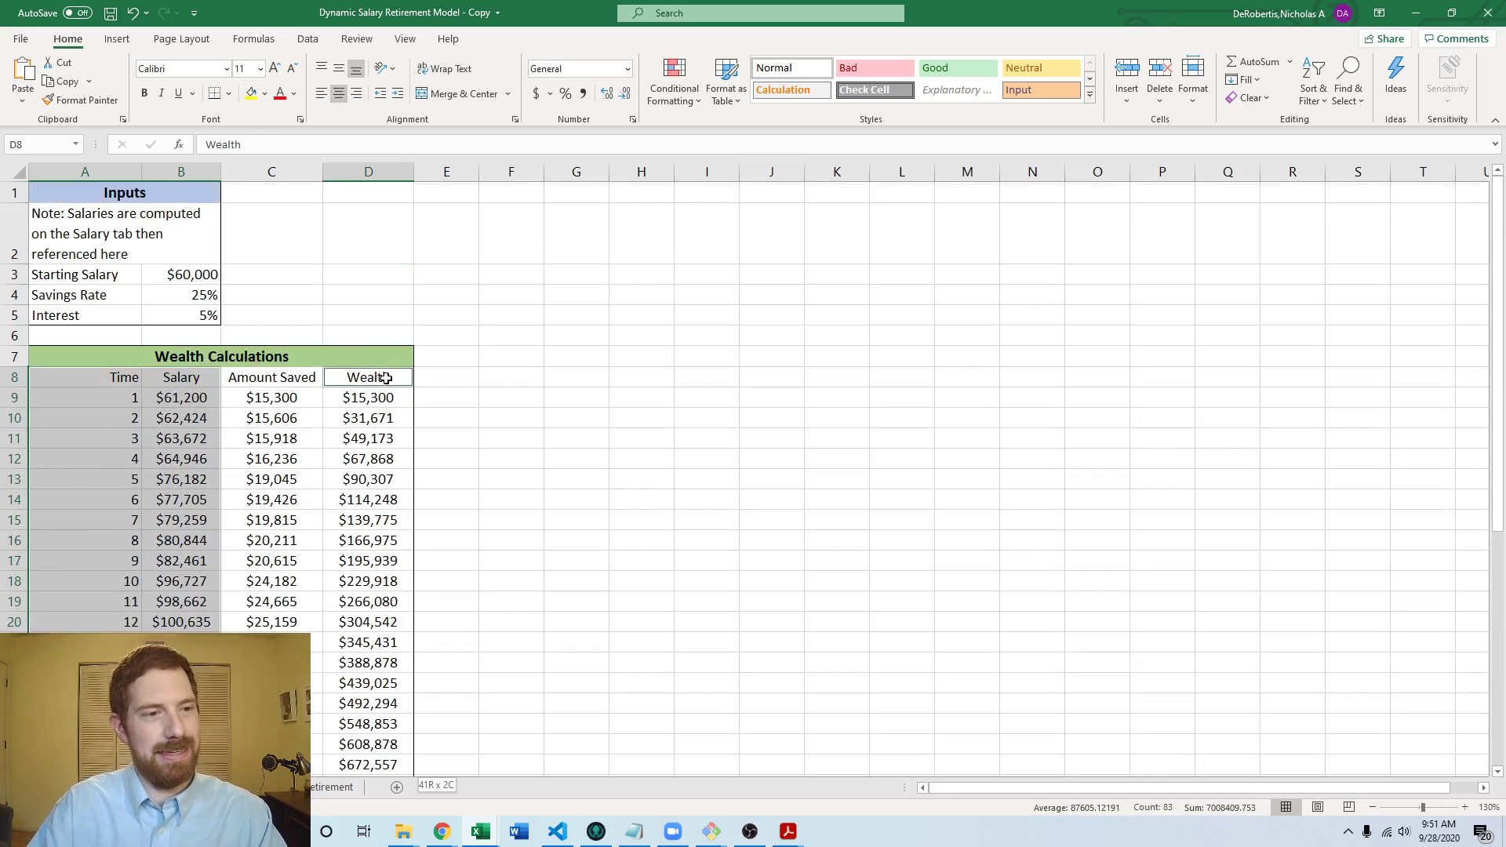
{"action": "scroll", "coordinate": [544, 397], "scroll_direction": "up", "scroll_amount": 6}
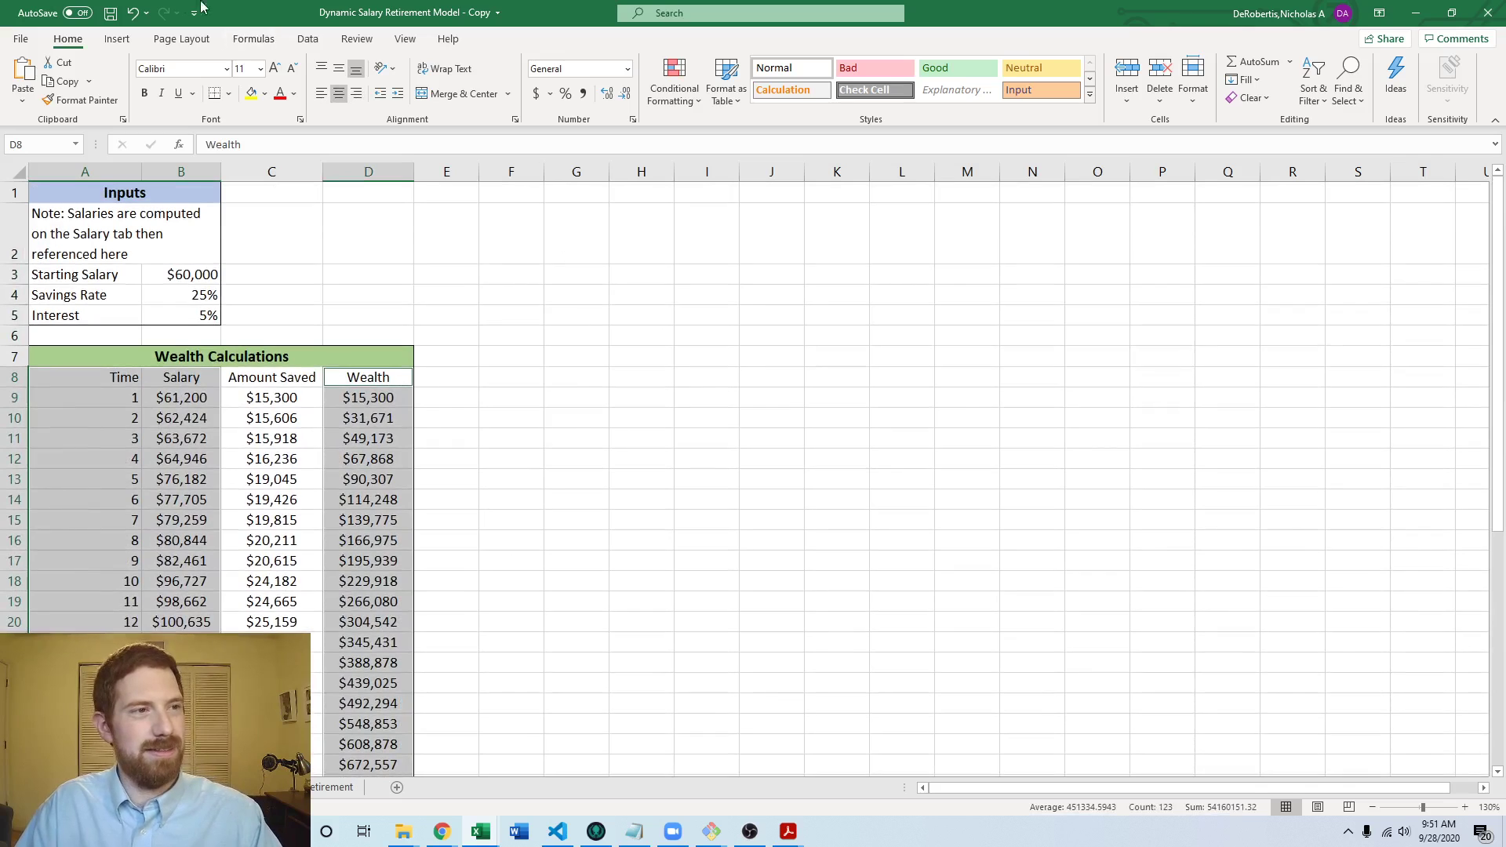
Step: Insert the recommended Salary and Wealth line chart, then return to the Inputs sheet
{"action": "left_click", "coordinate": [117, 38]}
{"action": "left_click", "coordinate": [531, 81]}
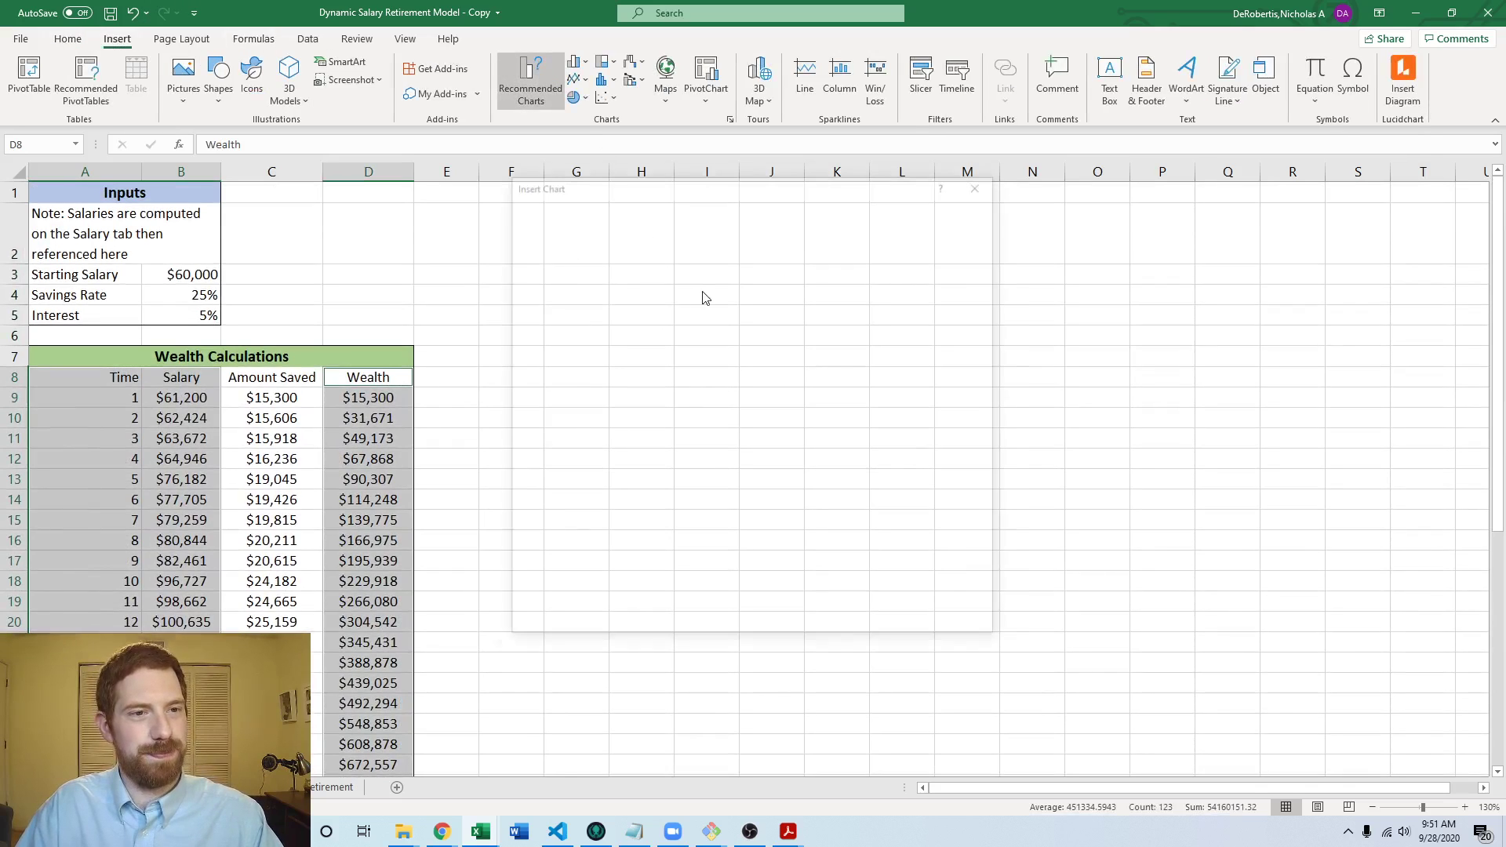
{"action": "left_click", "coordinate": [601, 350]}
{"action": "left_click", "coordinate": [894, 625]}
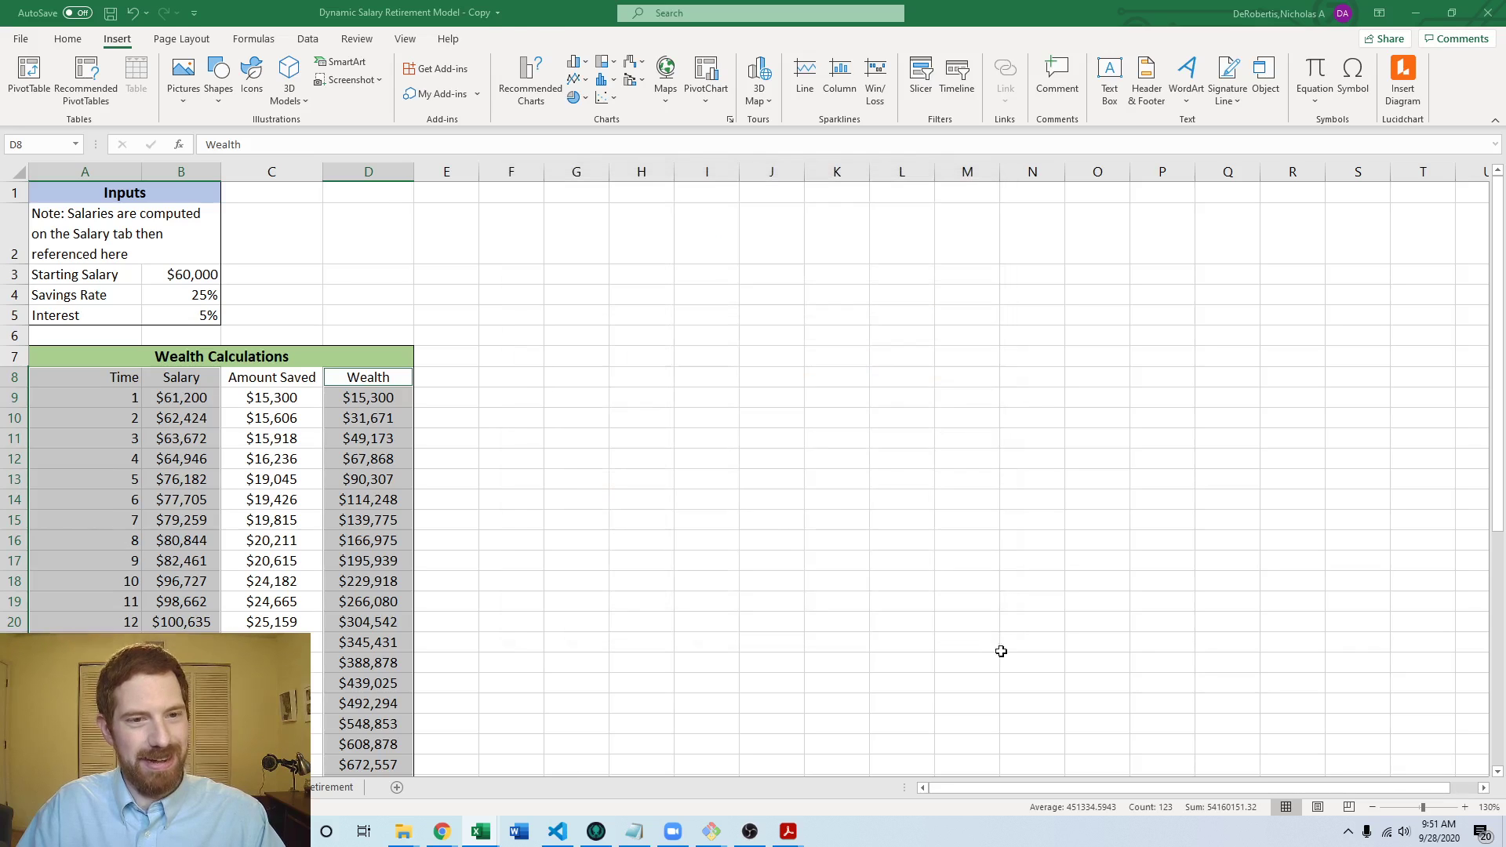
{"action": "left_click", "coordinate": [1073, 563]}
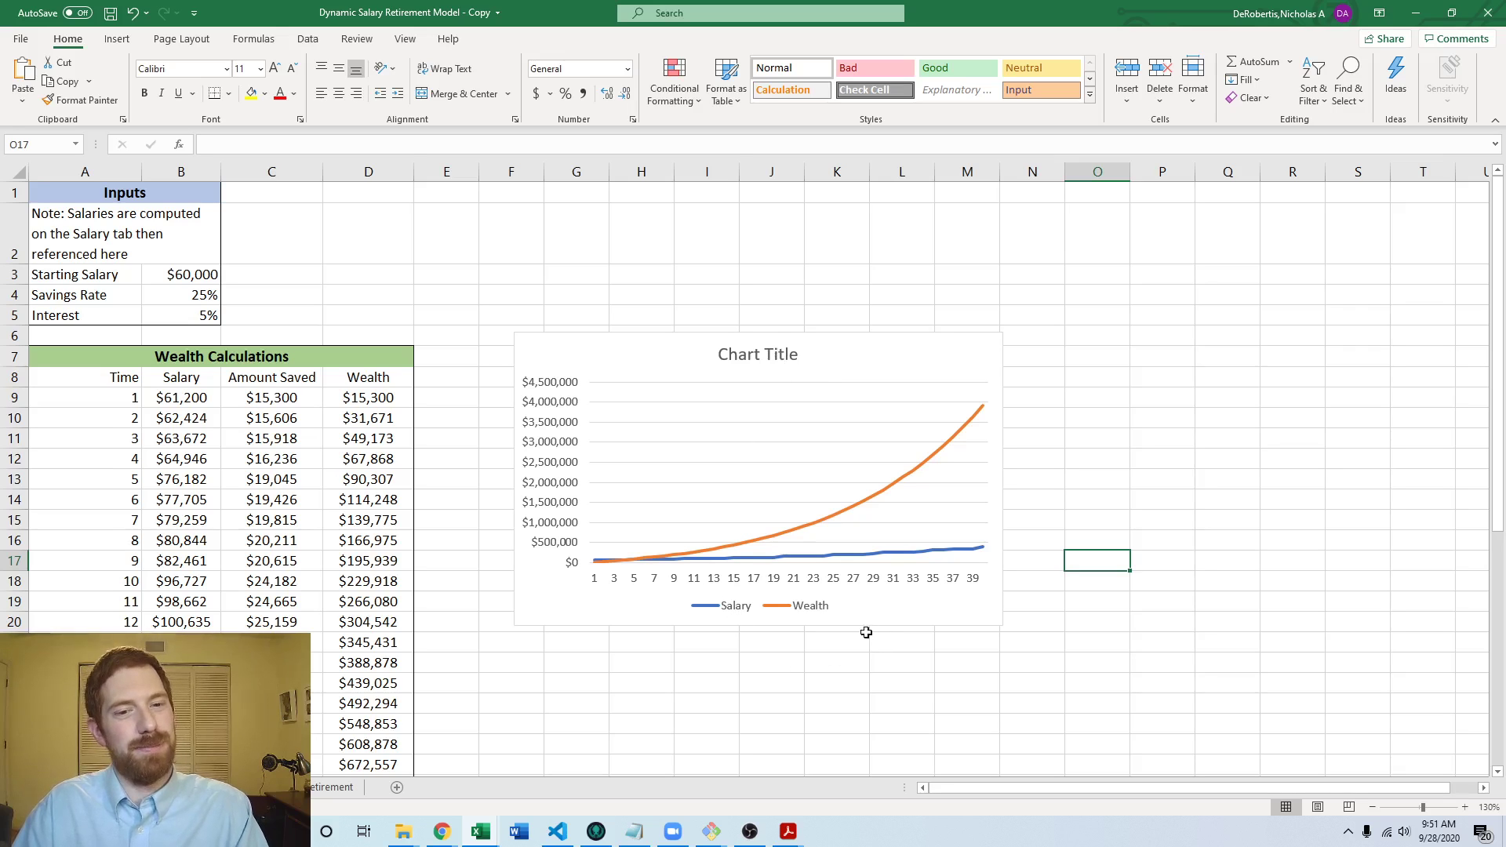
{"action": "key", "text": "ctrl+Page_Up"}
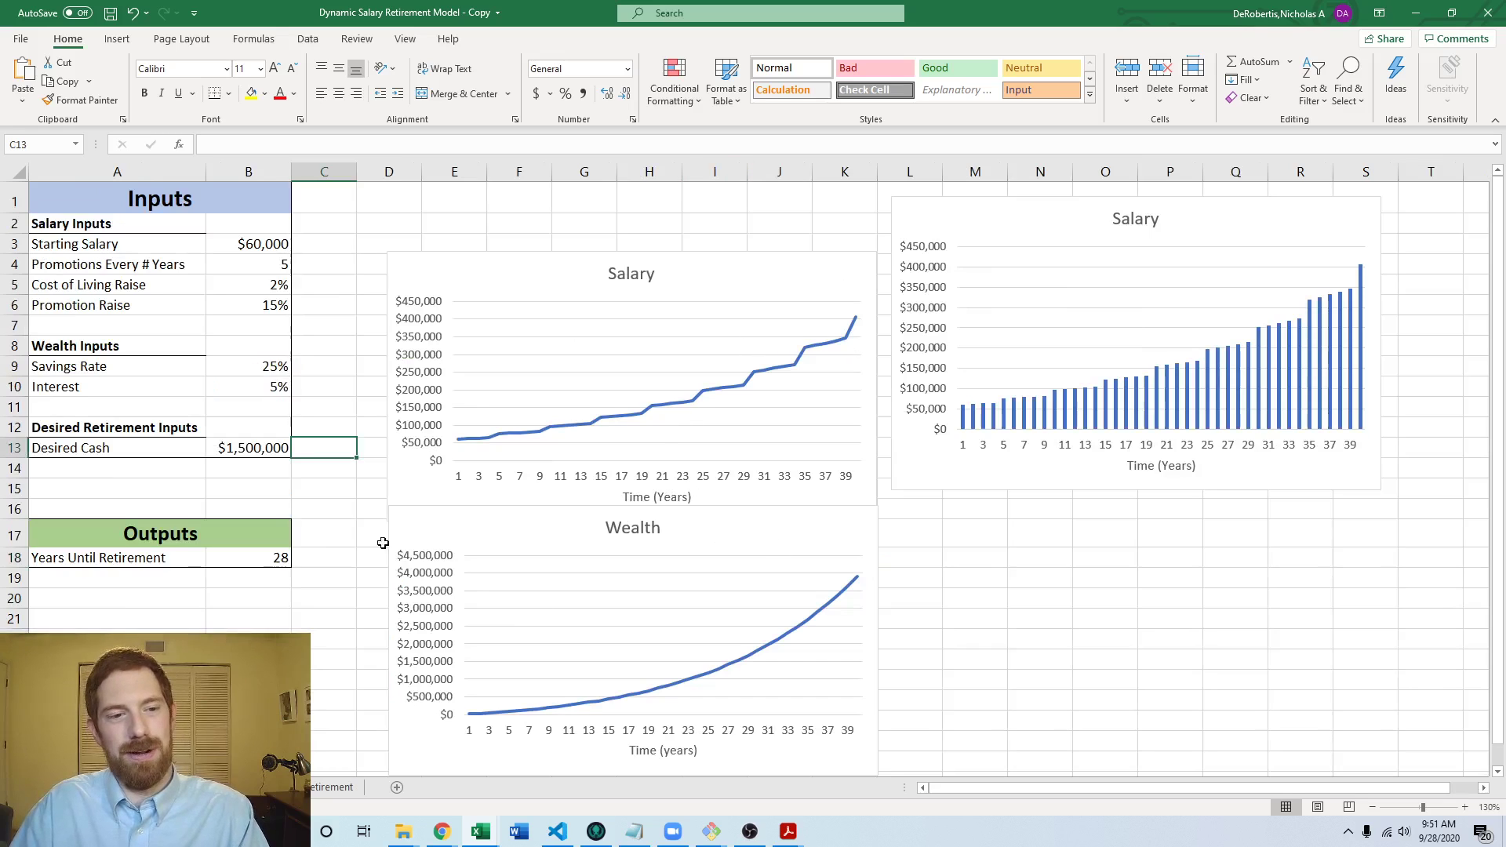
{"action": "left_click", "coordinate": [1154, 694]}
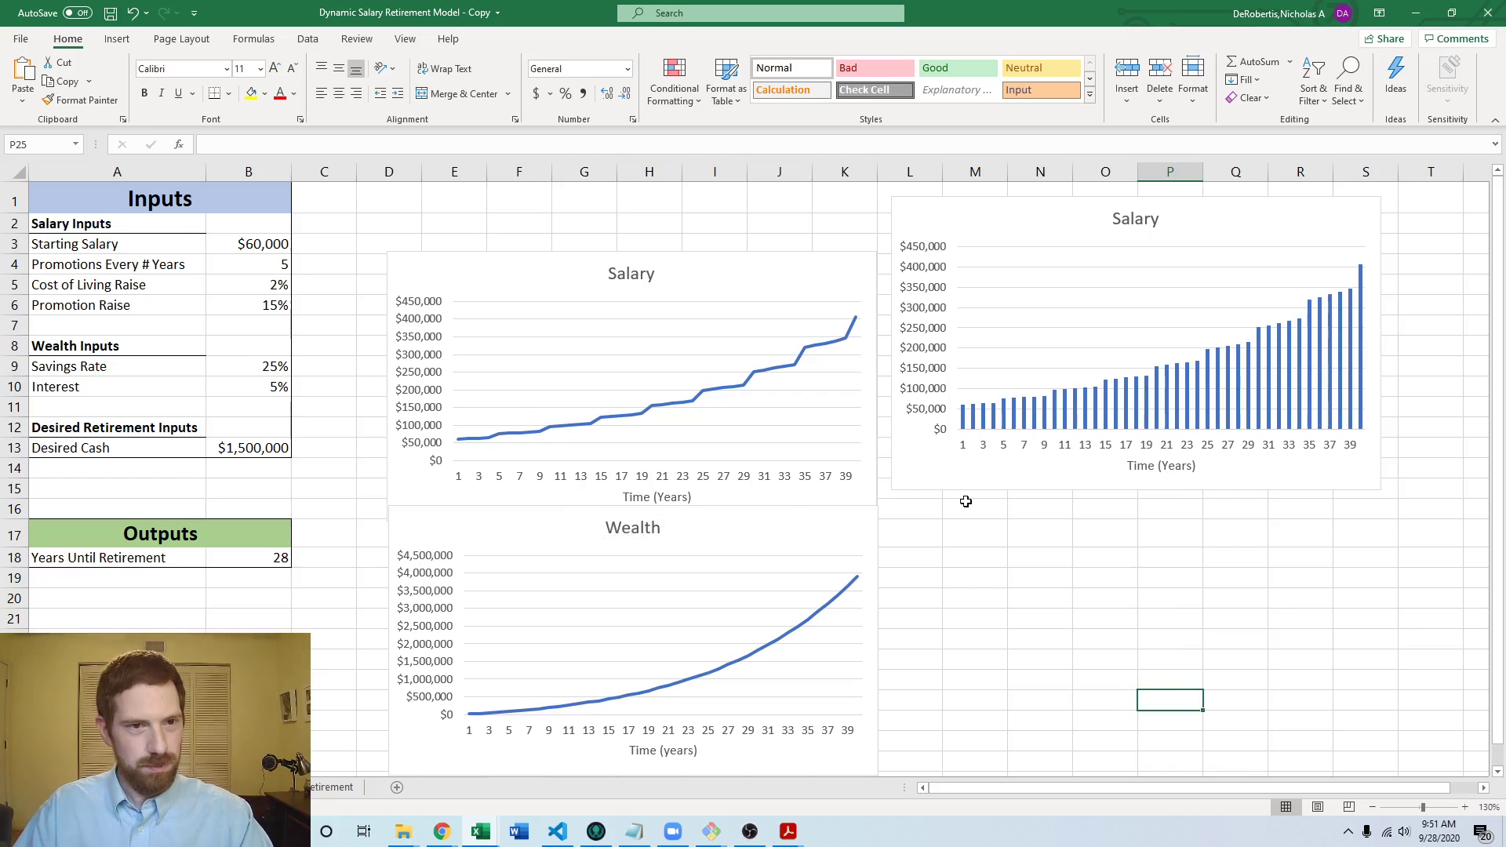
{"action": "left_click", "coordinate": [690, 219]}
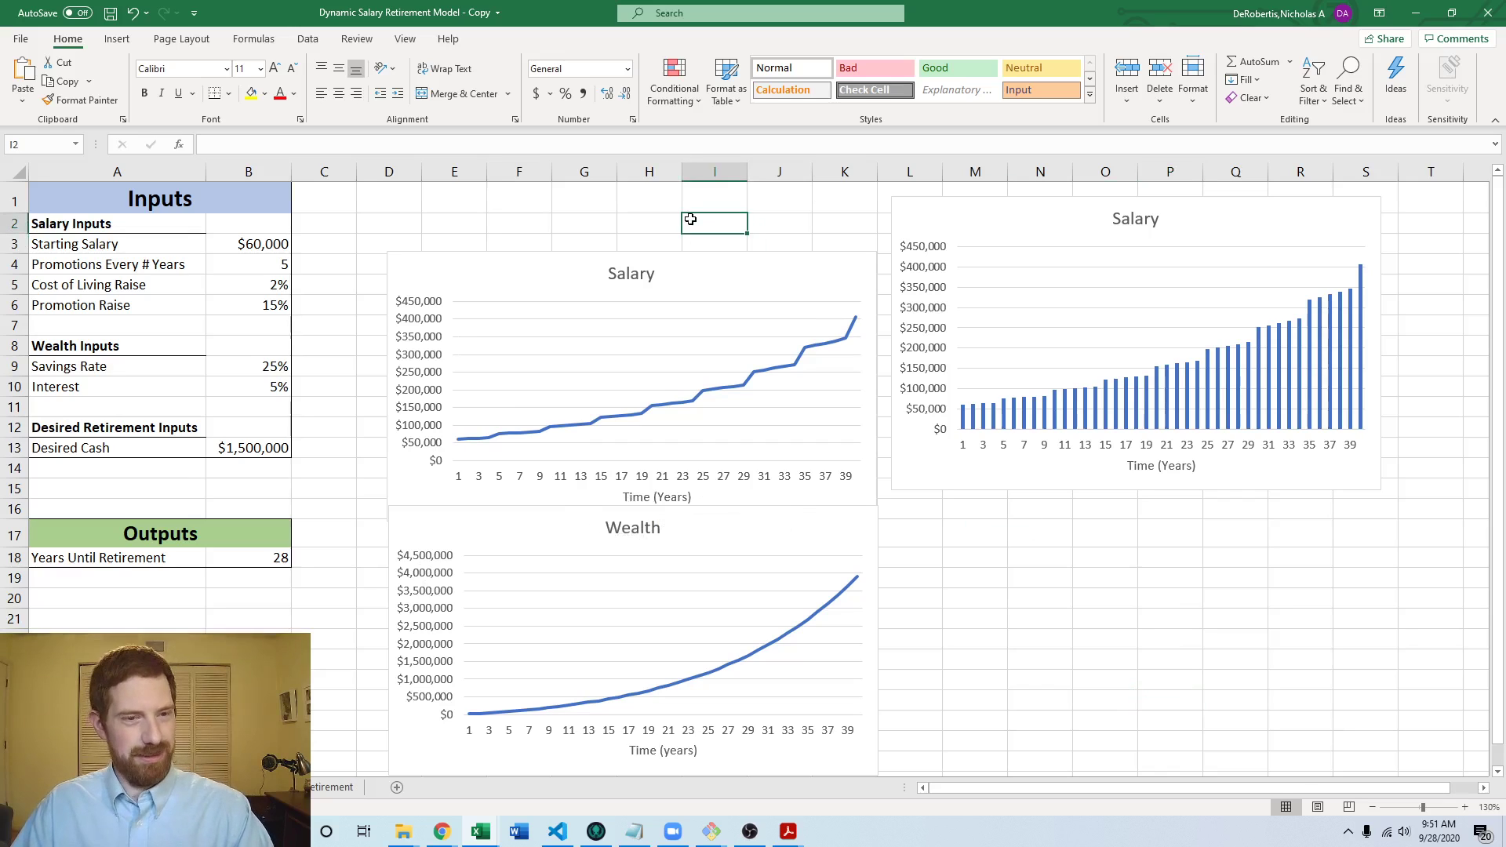